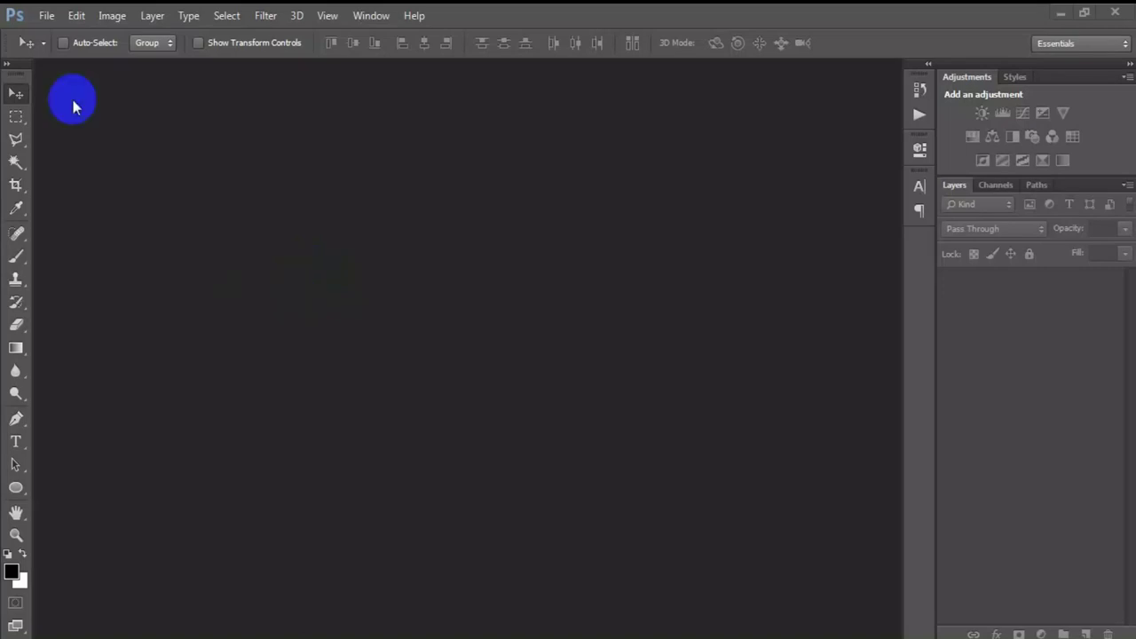
Step: Create a new 1080 × 1080 px document at 300 pixels/inch with a white background
left_click(46, 18)
left_click(51, 35)
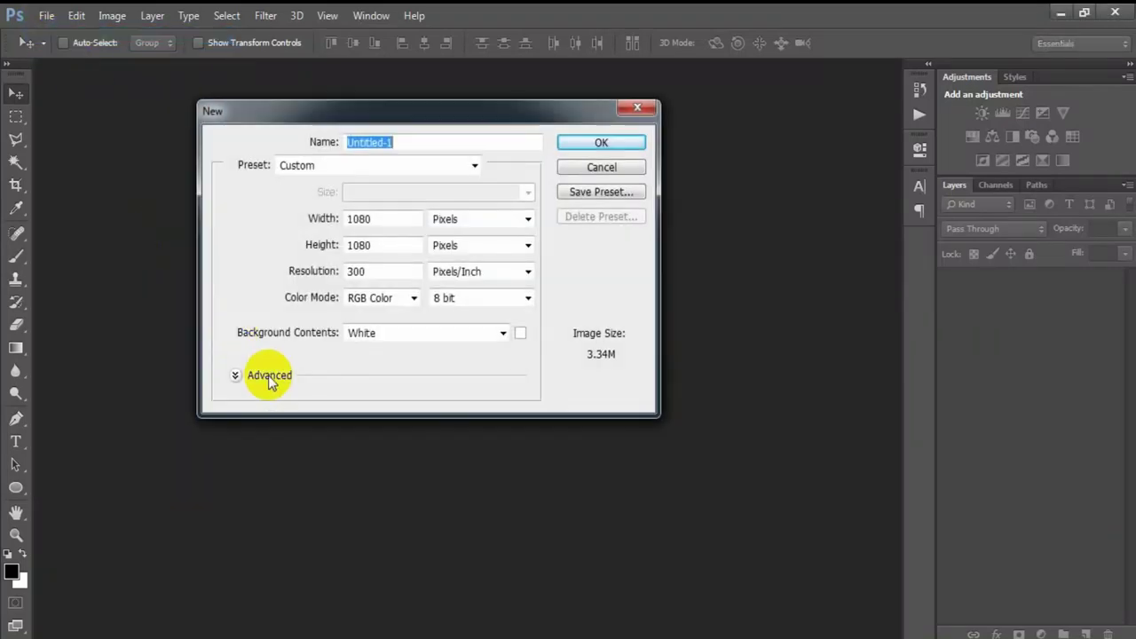
double_click(403, 218)
double_click(377, 245)
double_click(388, 272)
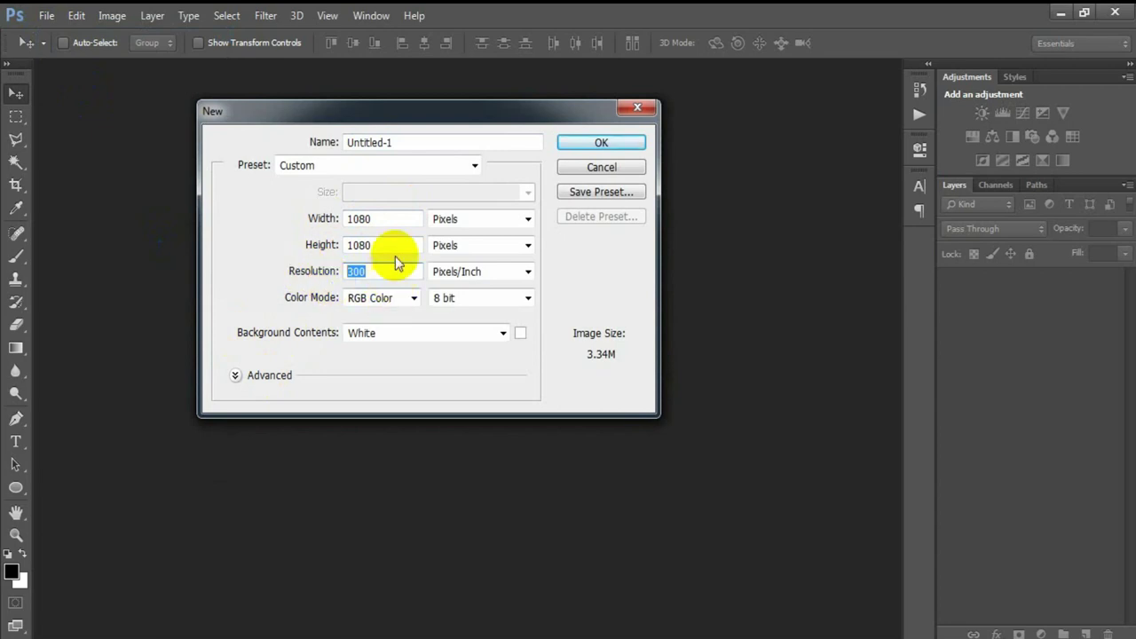
left_click(592, 142)
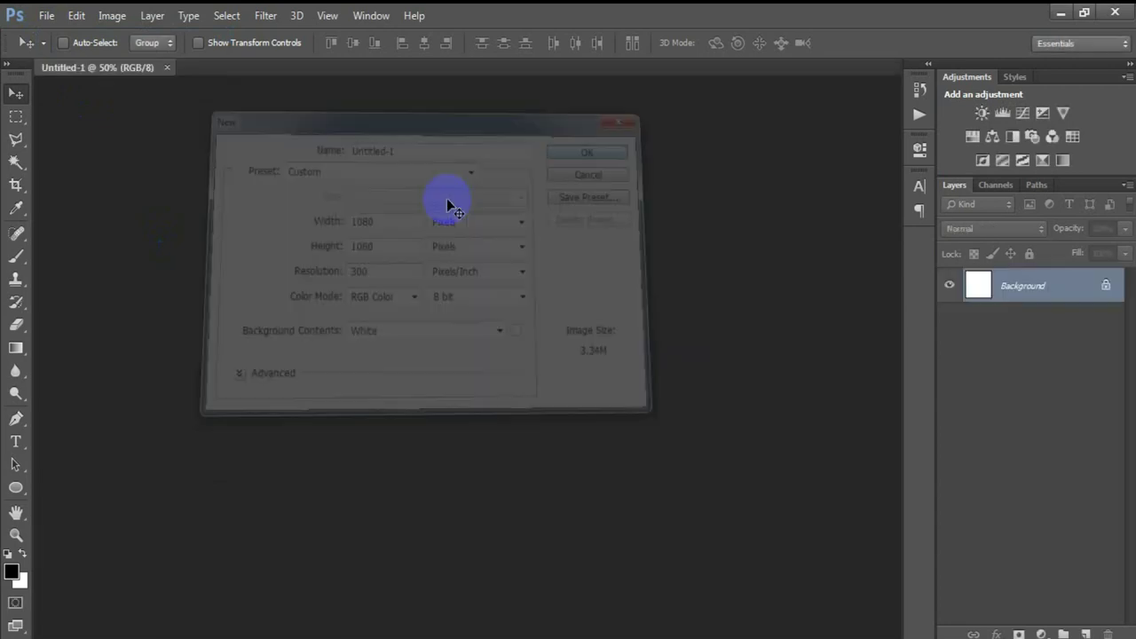
left_click(46, 15)
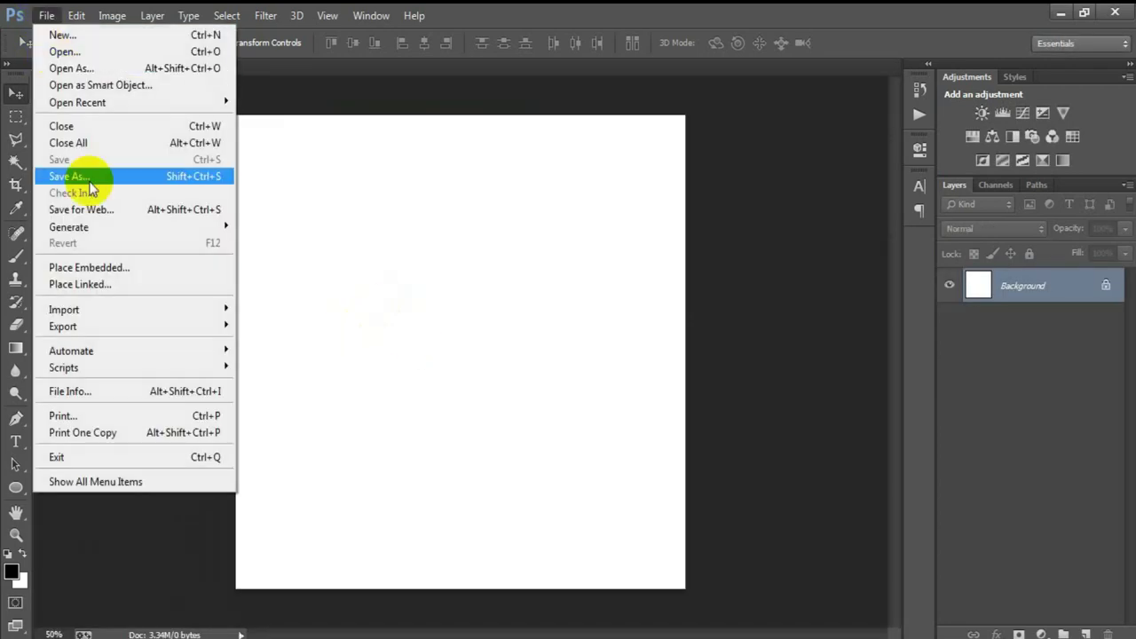
Step: Place the white texture image as a linked layer covering the full canvas
left_click(119, 284)
left_click(318, 282)
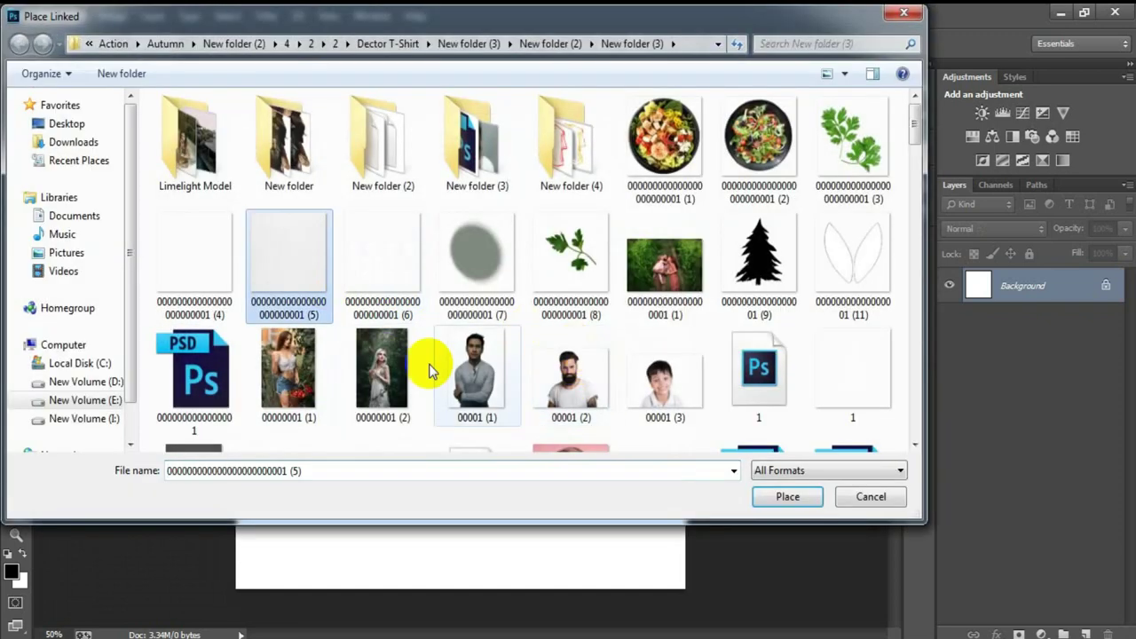
left_click(784, 497)
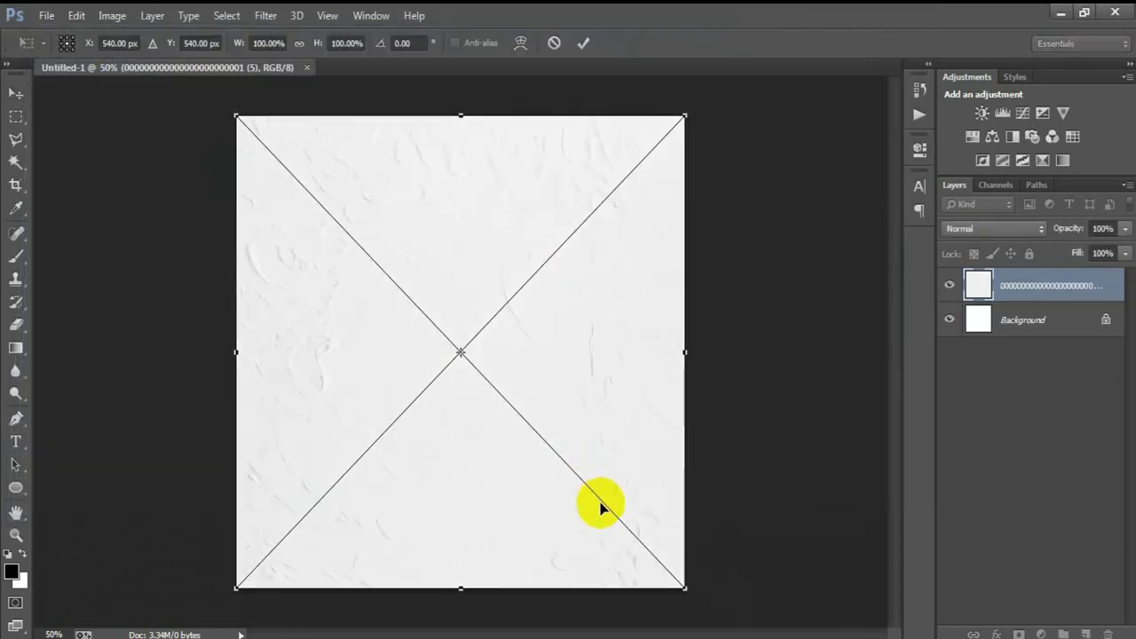
left_click(583, 42)
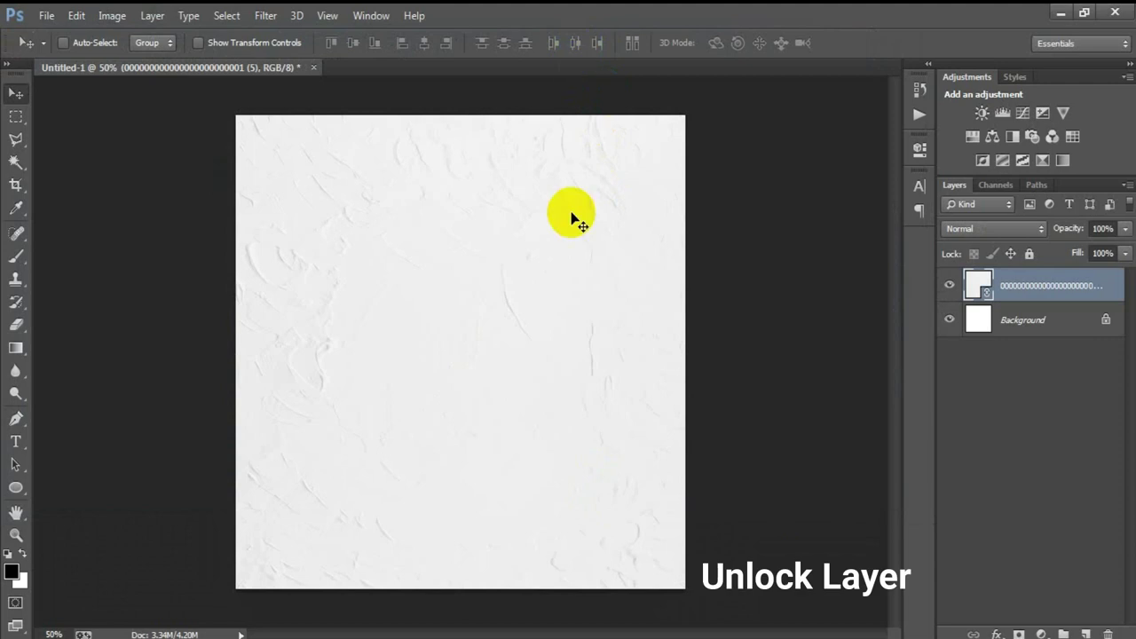
Step: Unlock the background layer and add a Gradient fill layer above the texture
left_click(1105, 319)
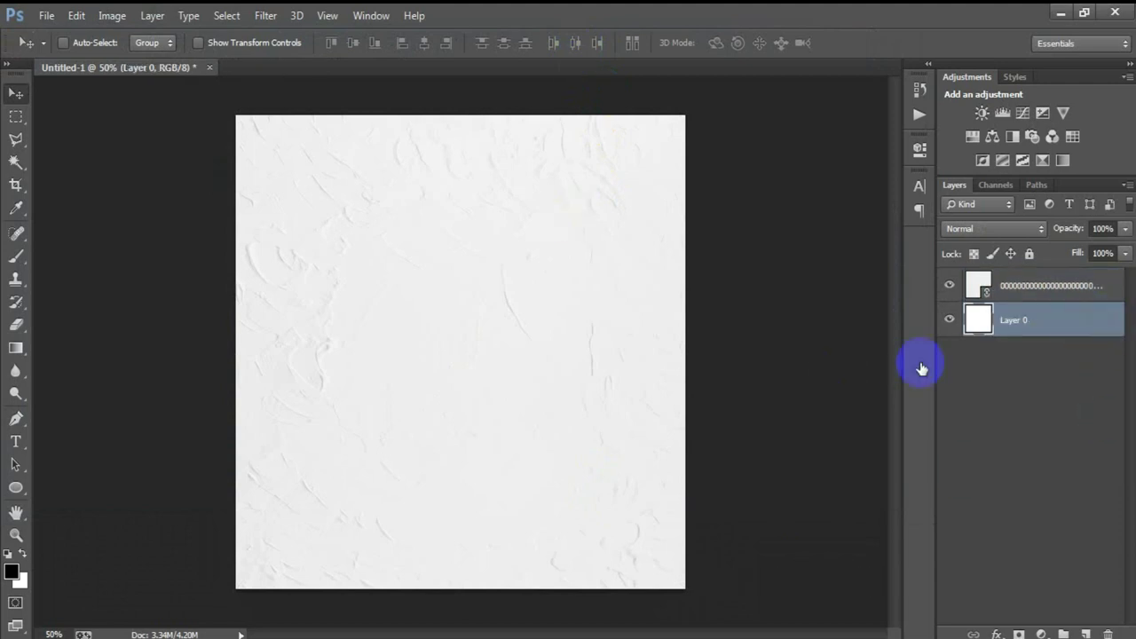
left_click(1078, 298)
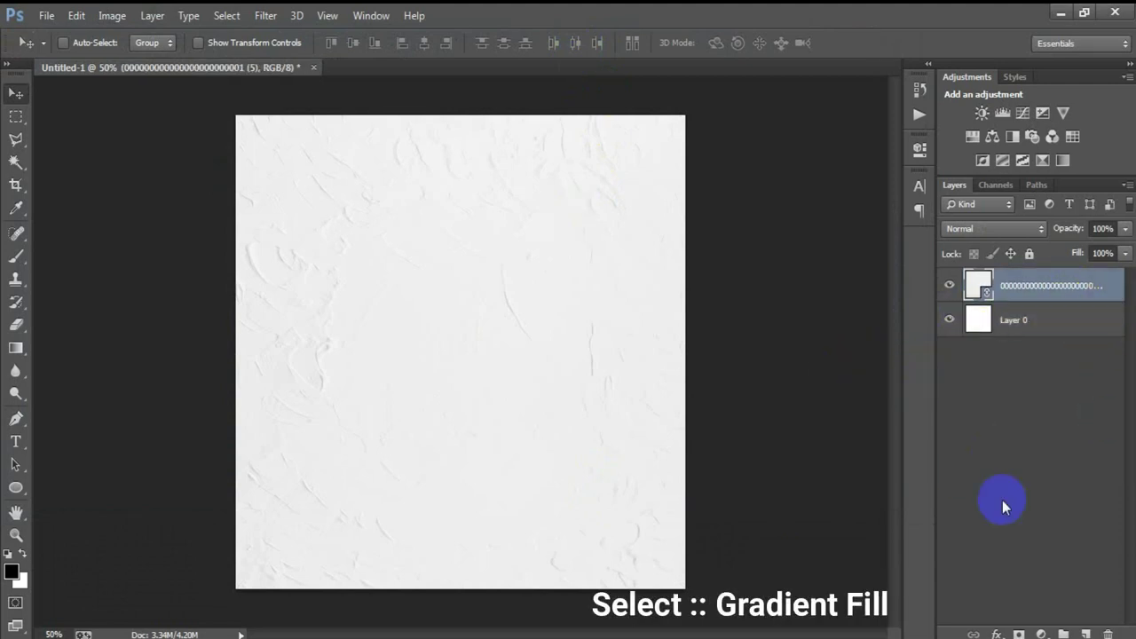
left_click(1042, 632)
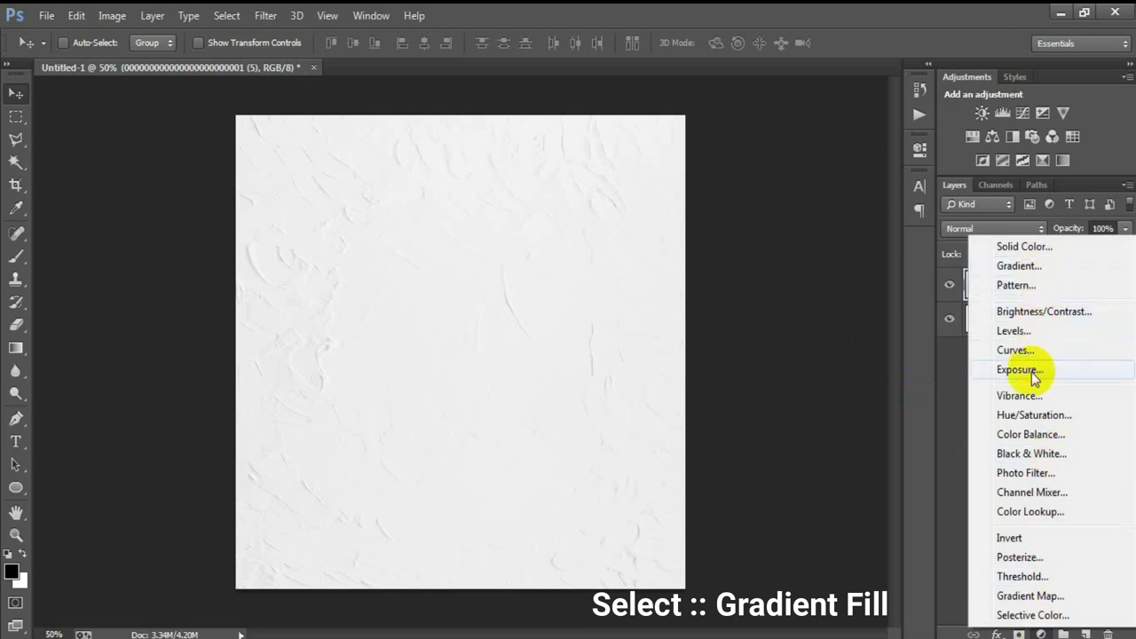
left_click(1018, 265)
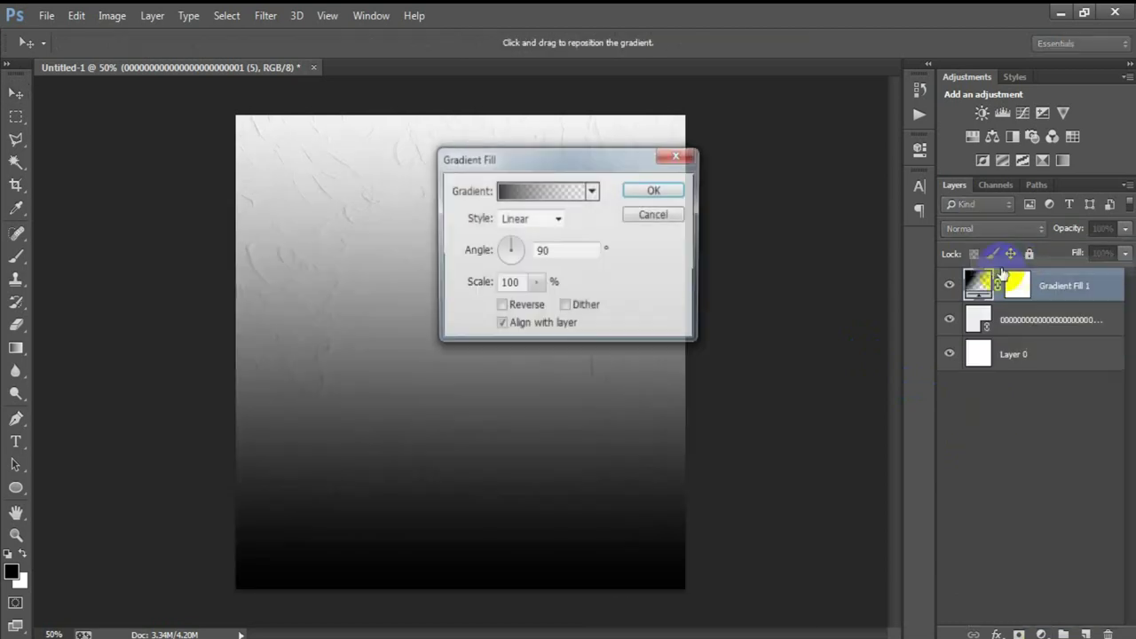
Step: In the Gradient Editor, set the right colour stop to C7C354
left_click(539, 197)
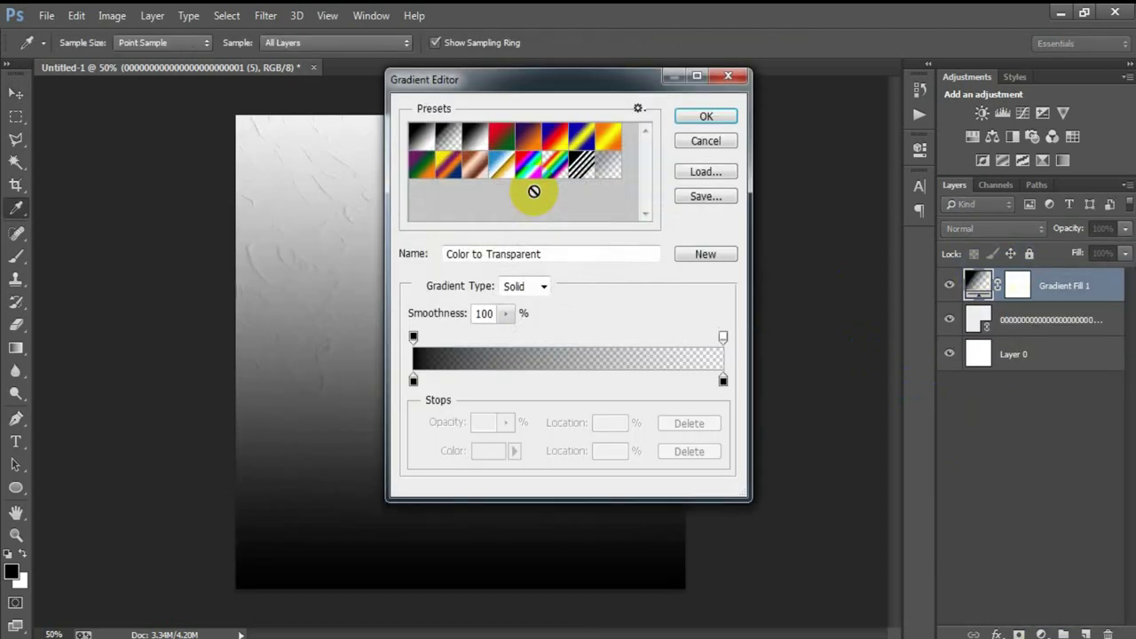
left_click(523, 142)
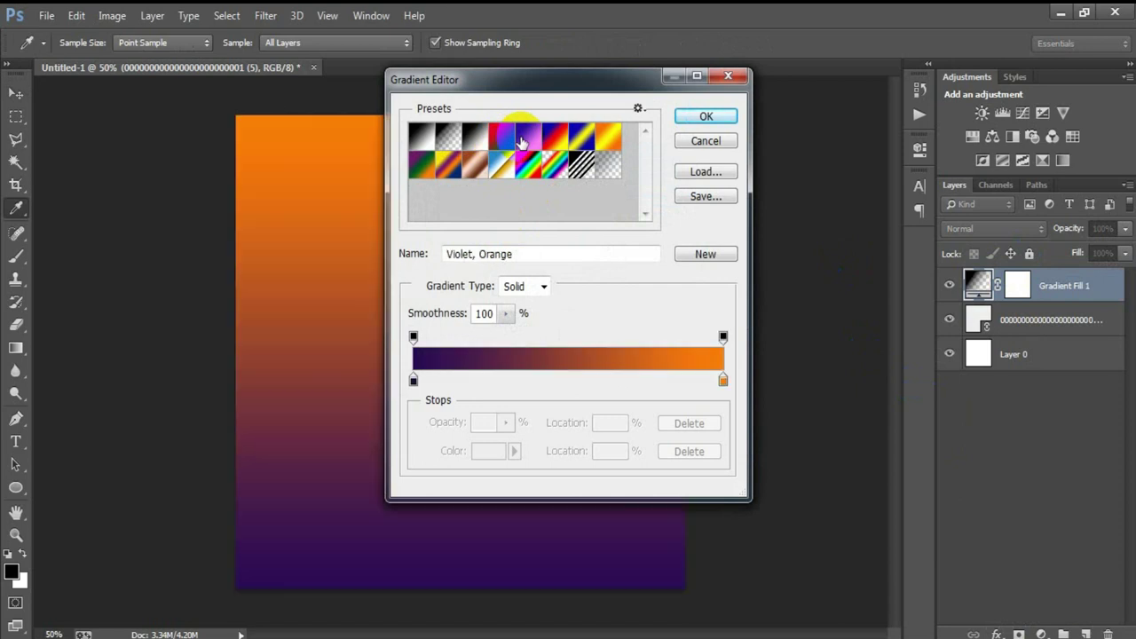
left_click(723, 382)
left_click(486, 451)
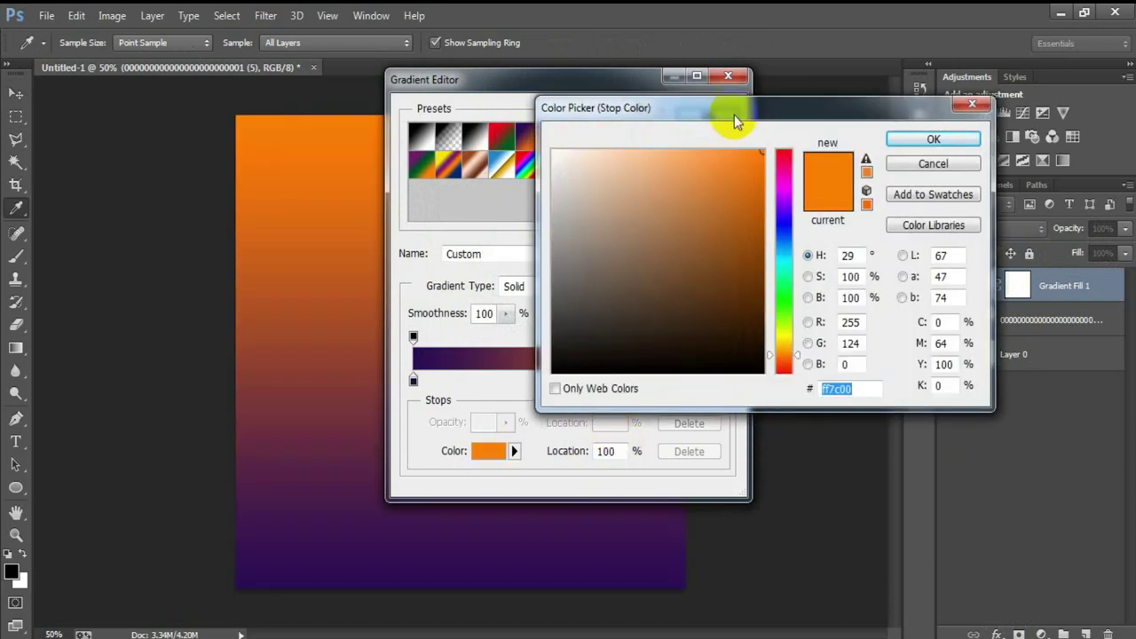
left_click_drag(734, 114, 636, 113)
left_click_drag(753, 388, 692, 396)
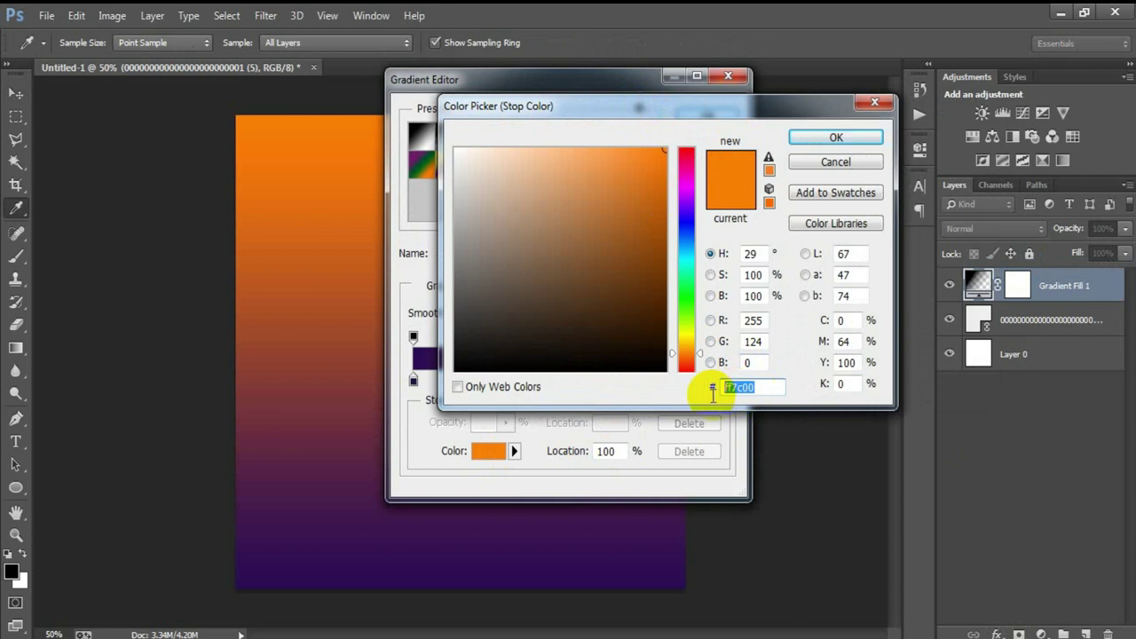
left_click(692, 396)
type("7C354")
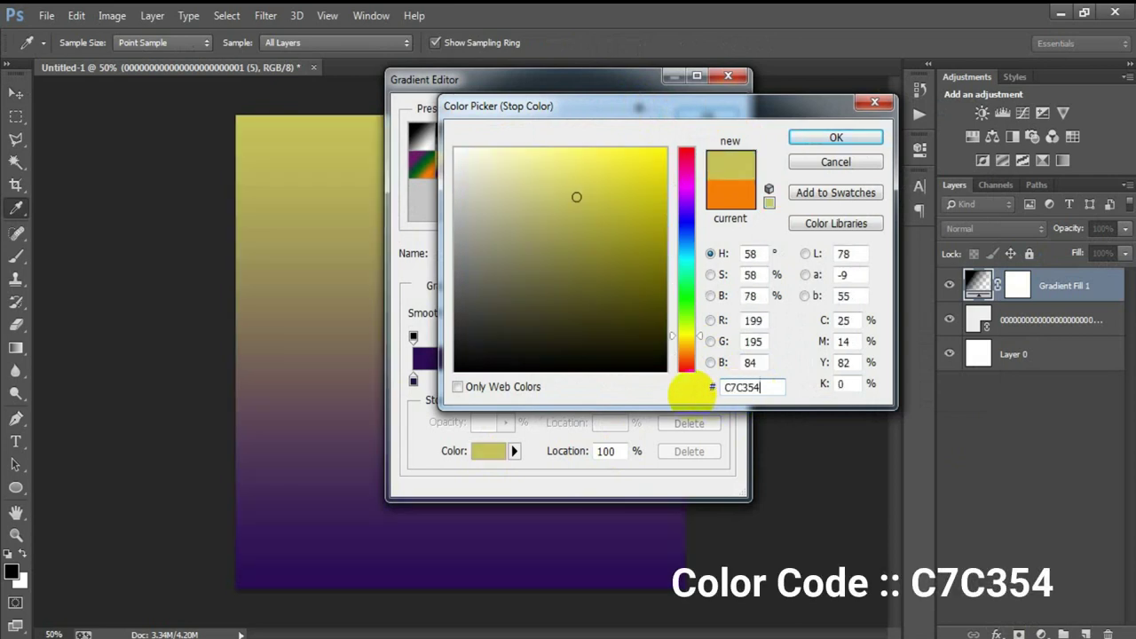
left_click(836, 136)
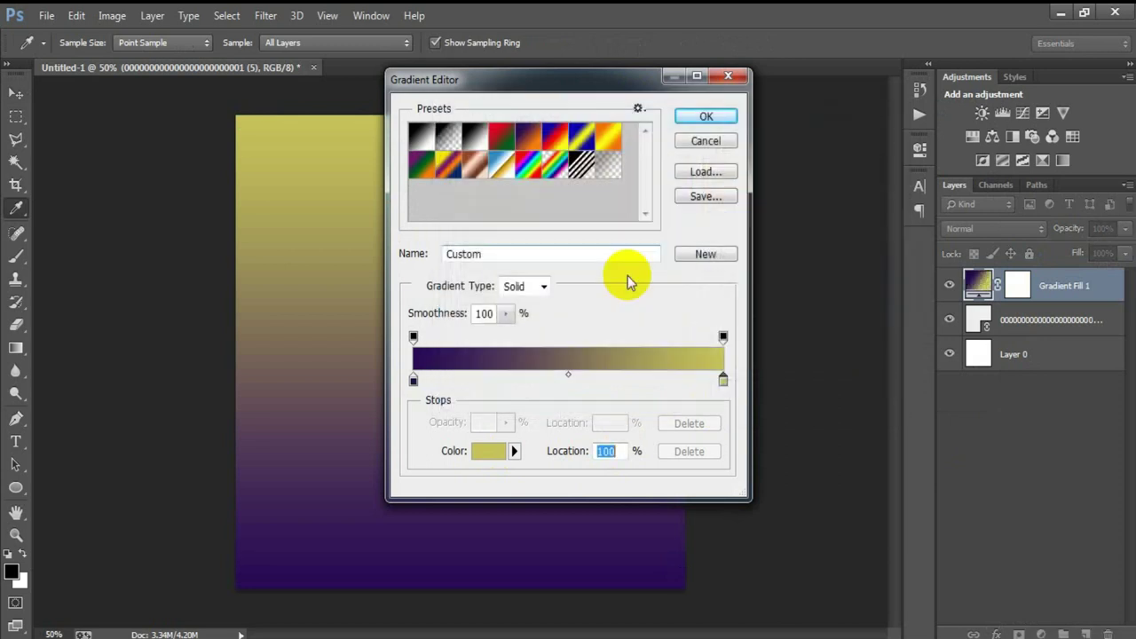
Step: Set the left stop to 818630 and apply the gradient at a 120° angle
left_click(413, 382)
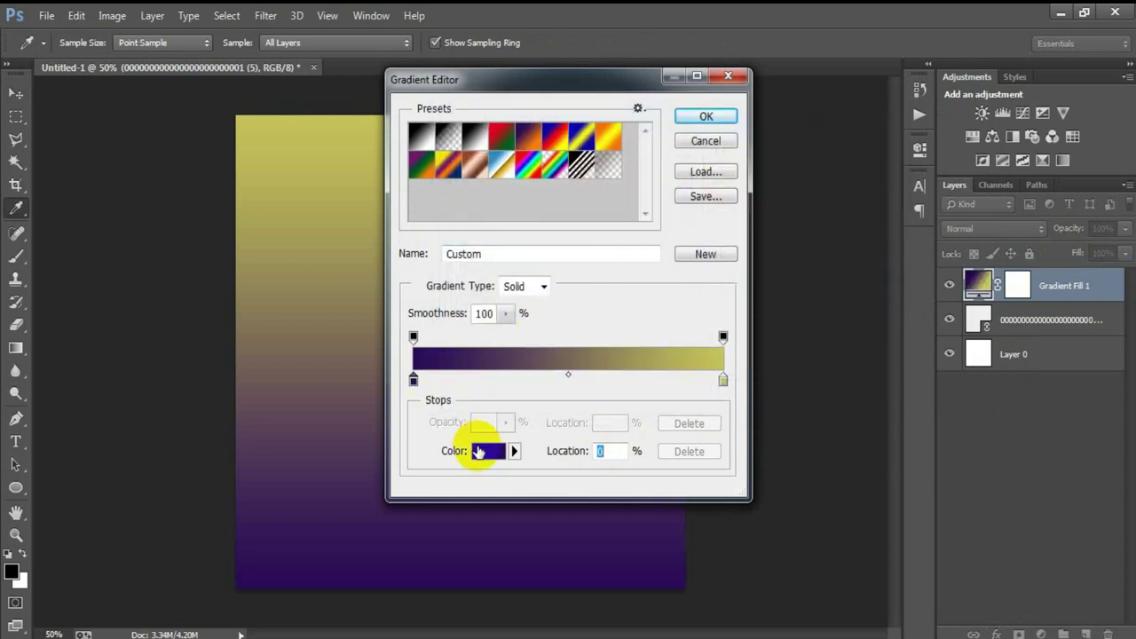
left_click(479, 453)
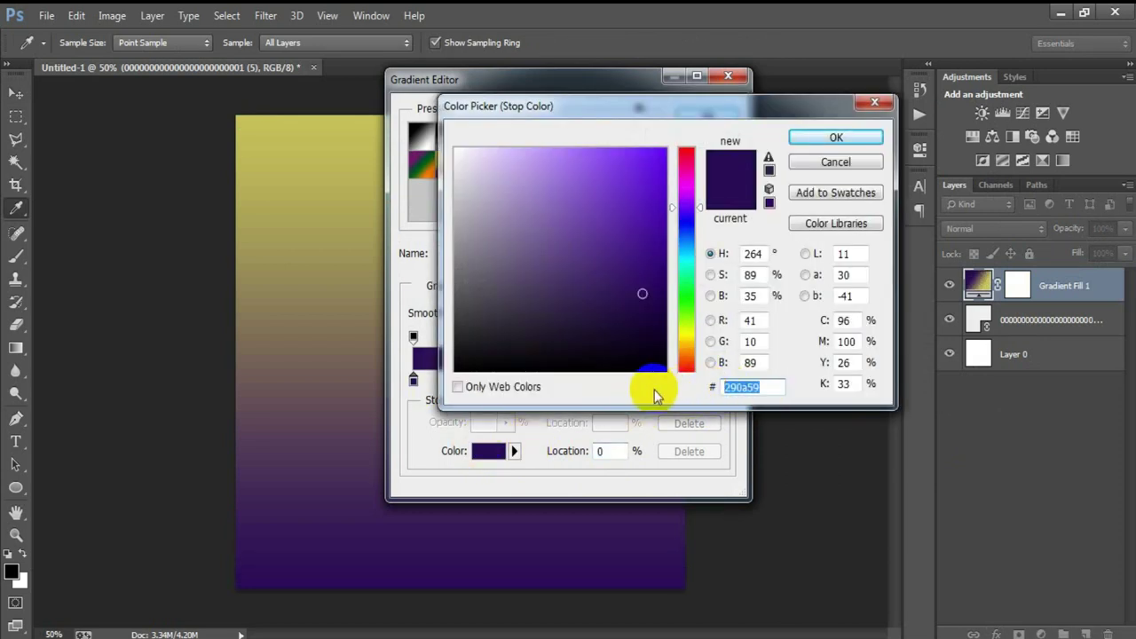
type("8")
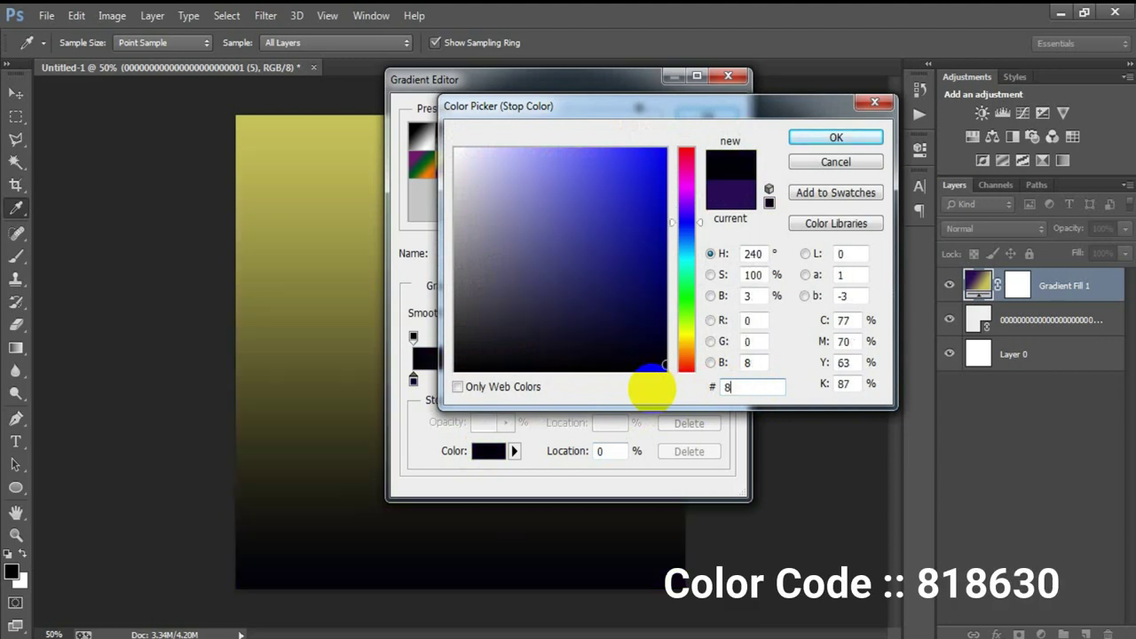
type("1")
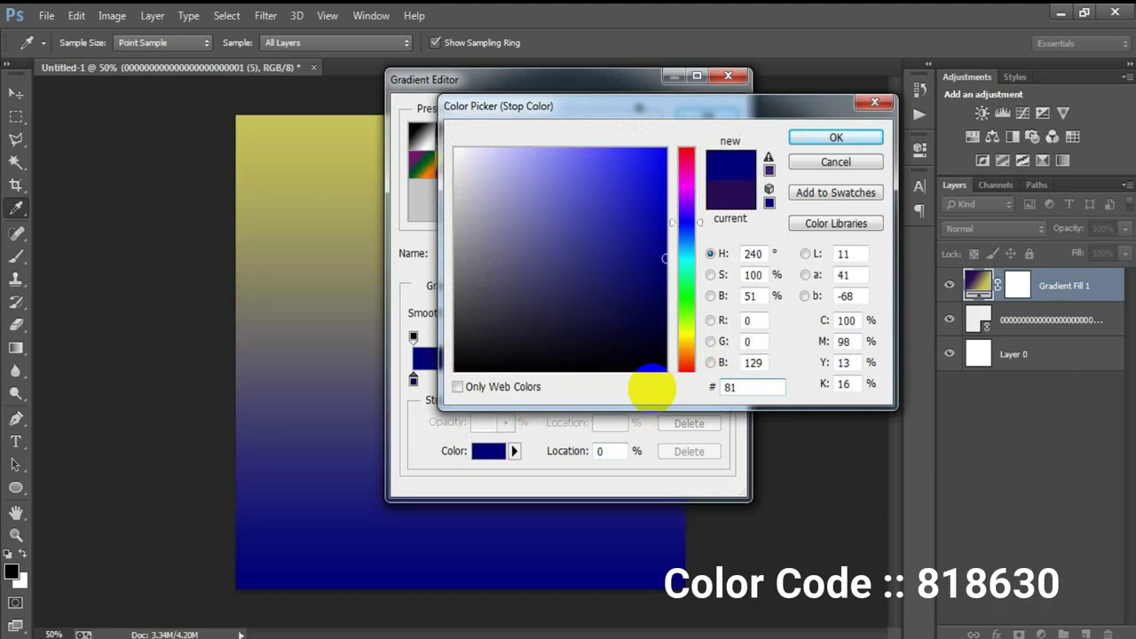
type("8630")
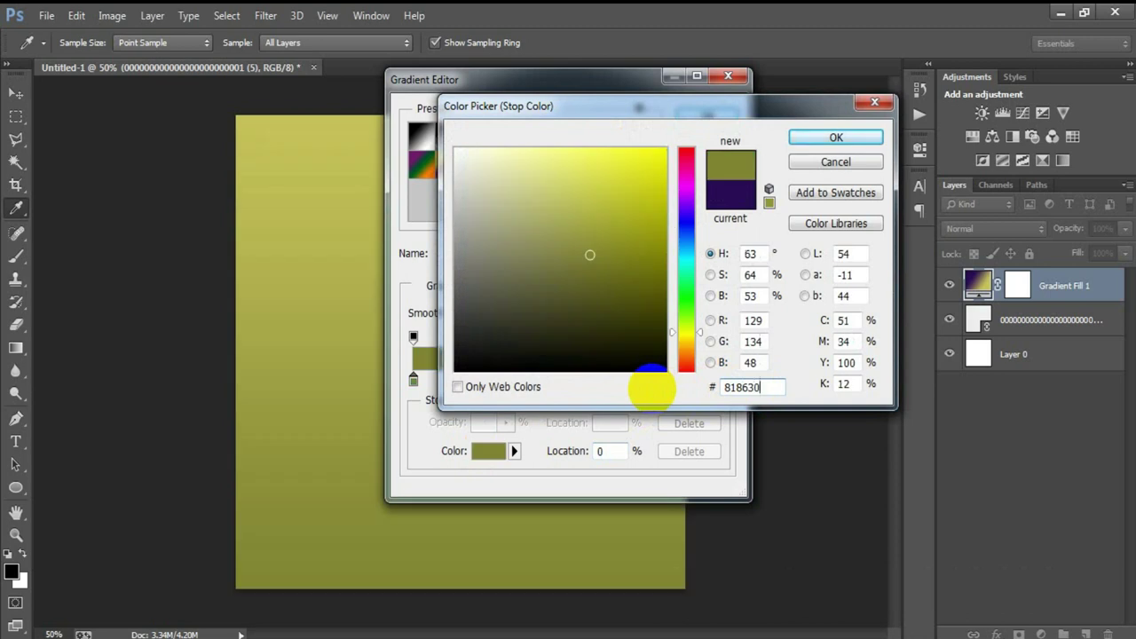
left_click(809, 138)
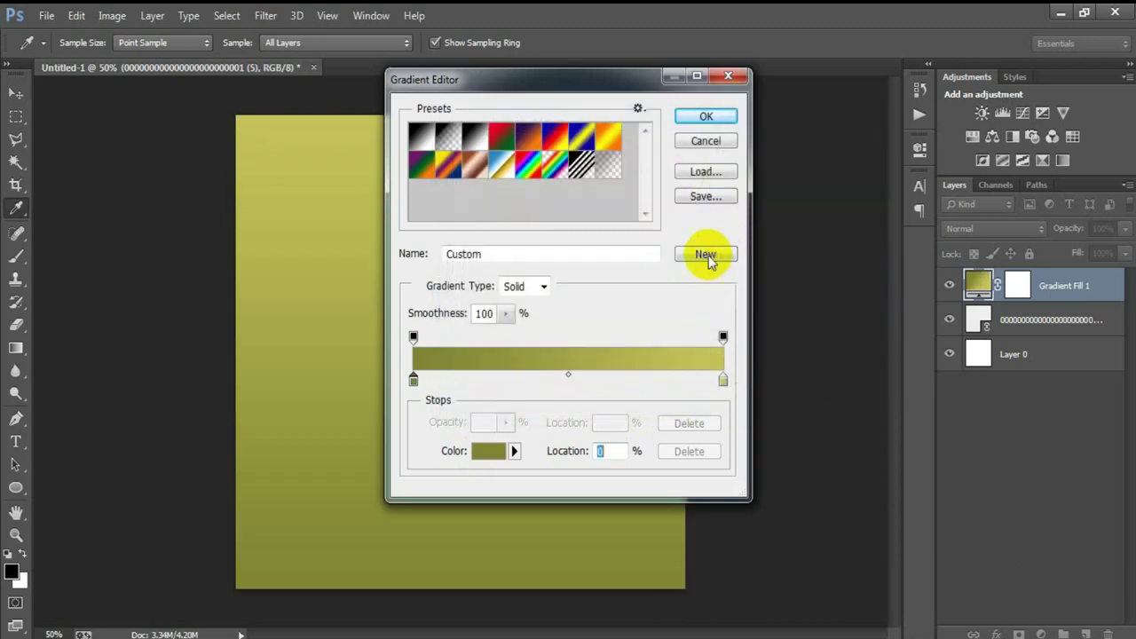
left_click(702, 117)
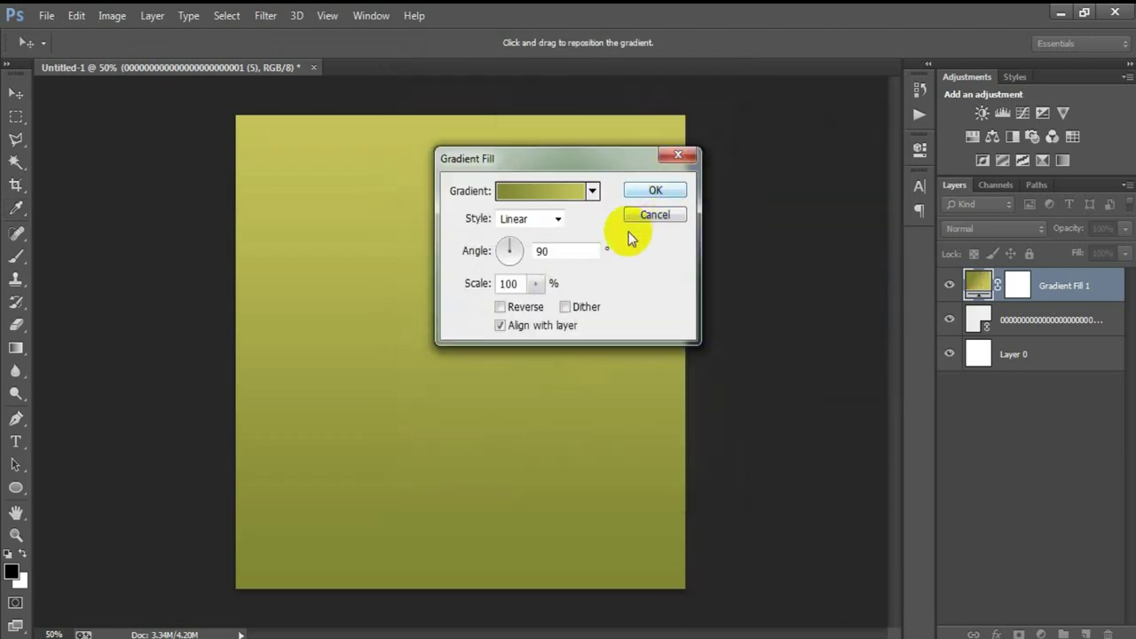
double_click(561, 250)
type("12")
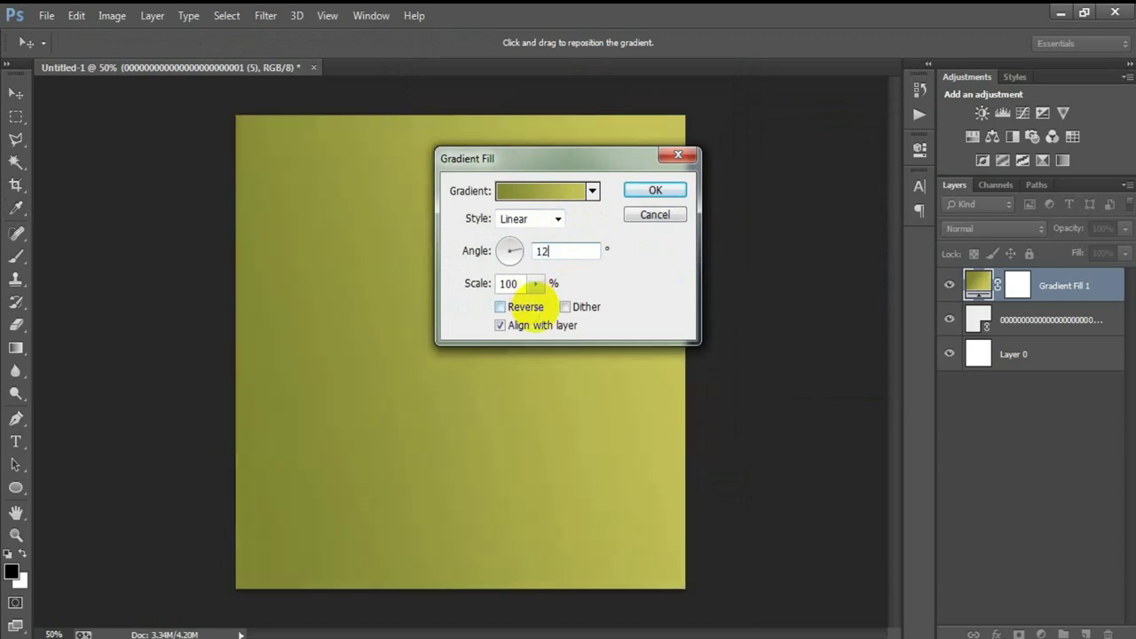
type("0.07")
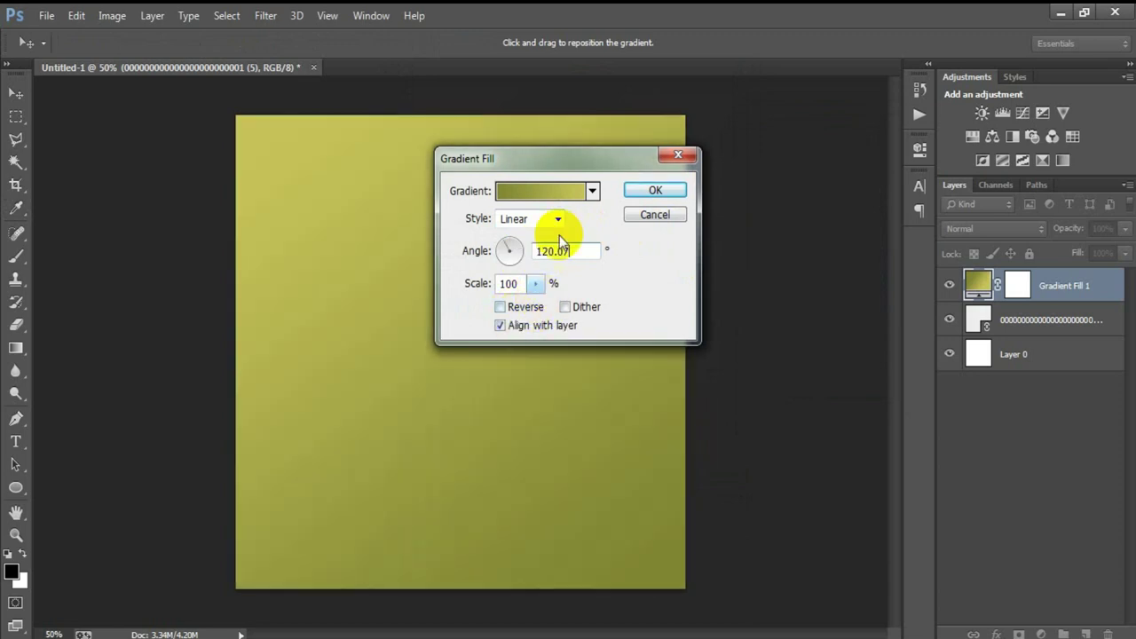
left_click(670, 194)
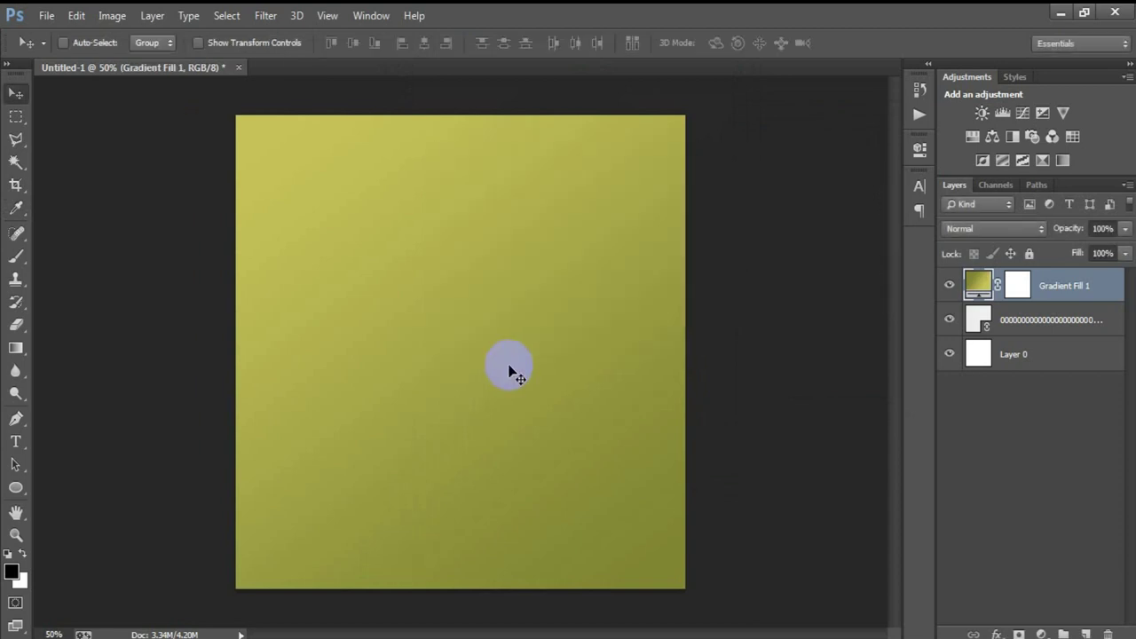
Step: Convert the gradient fill to a smart object and nudge it upward, exposing white at the bottom
double_click(951, 288)
right_click(1069, 289)
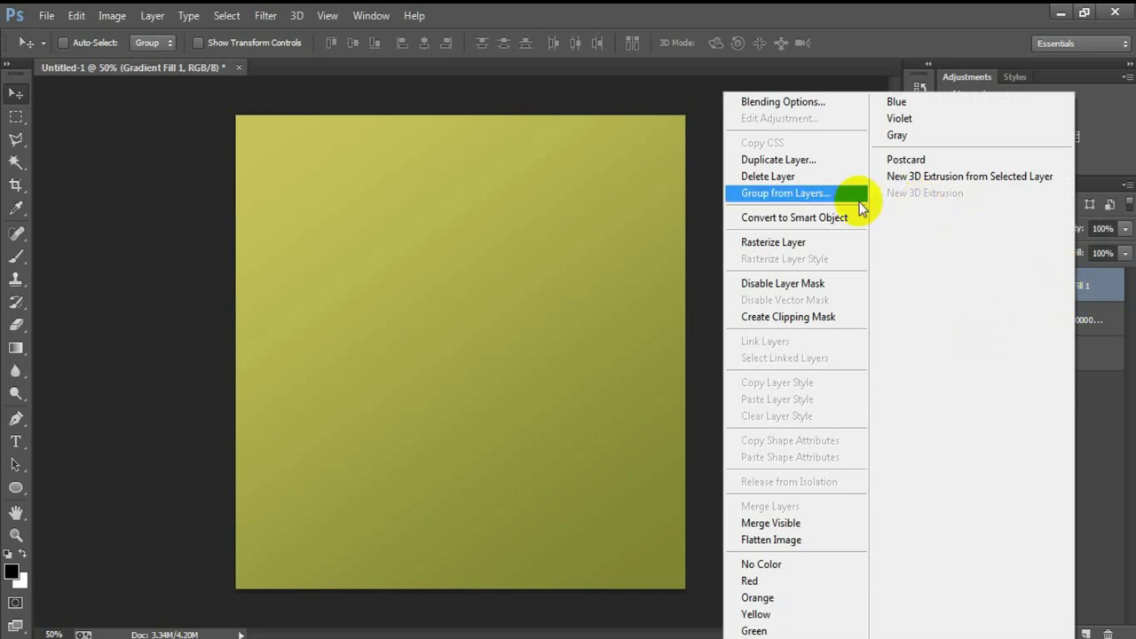
left_click(810, 219)
left_click_drag(484, 388, 487, 319)
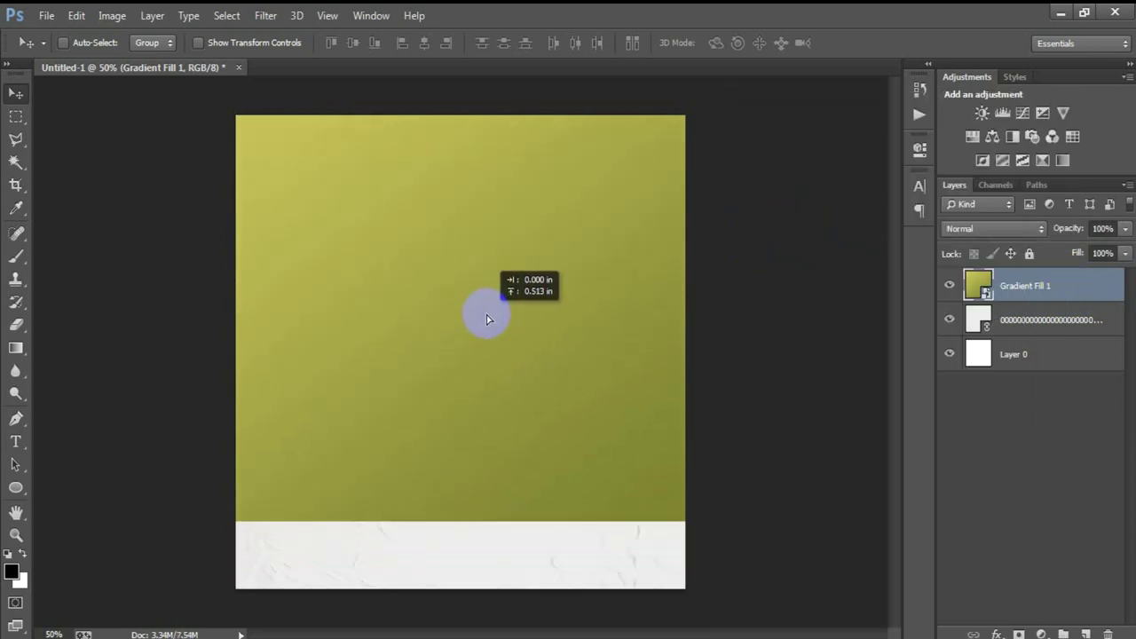
left_click_drag(479, 373, 479, 368)
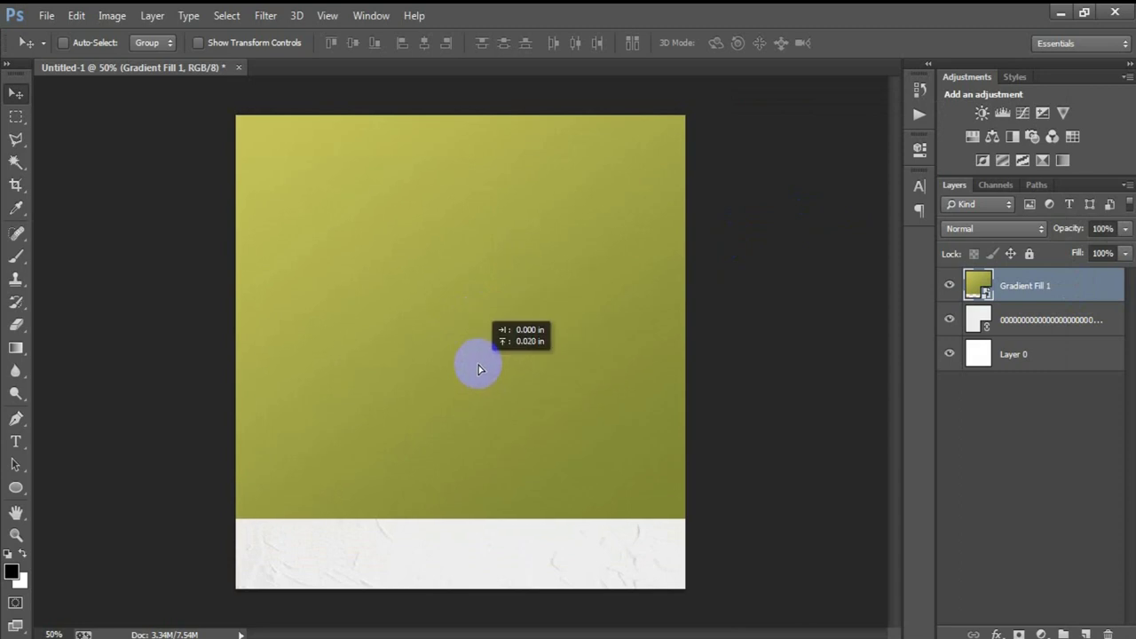
left_click_drag(477, 369, 476, 364)
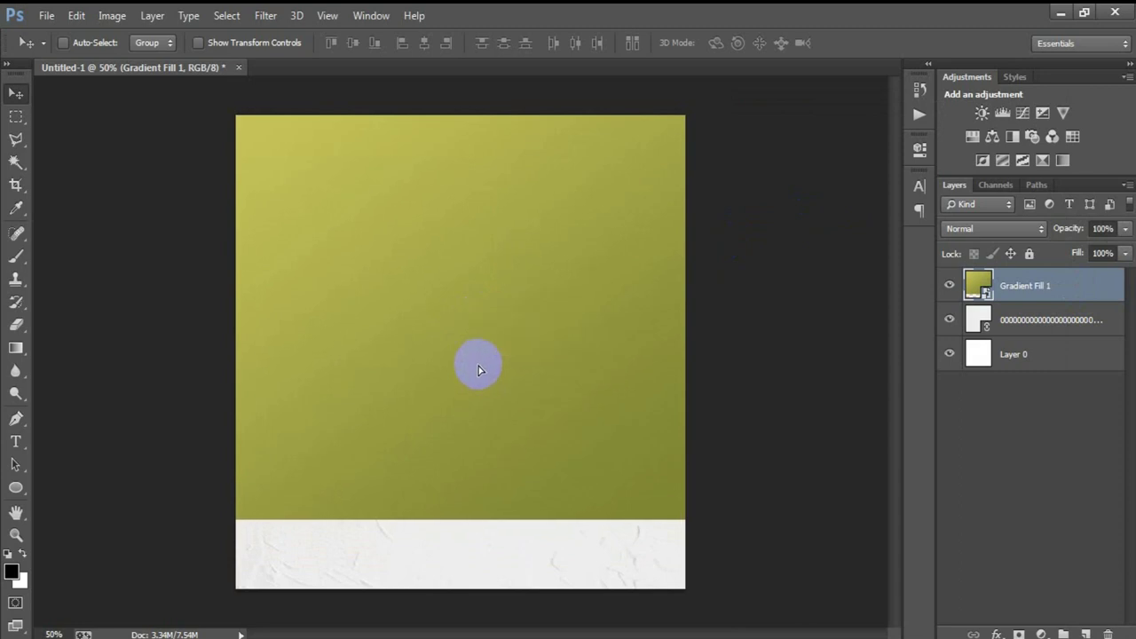
Step: Set the gradient's blend mode to Linear Burn and group all three layers into Group 1
left_click(972, 289)
left_click(947, 285)
left_click(948, 286)
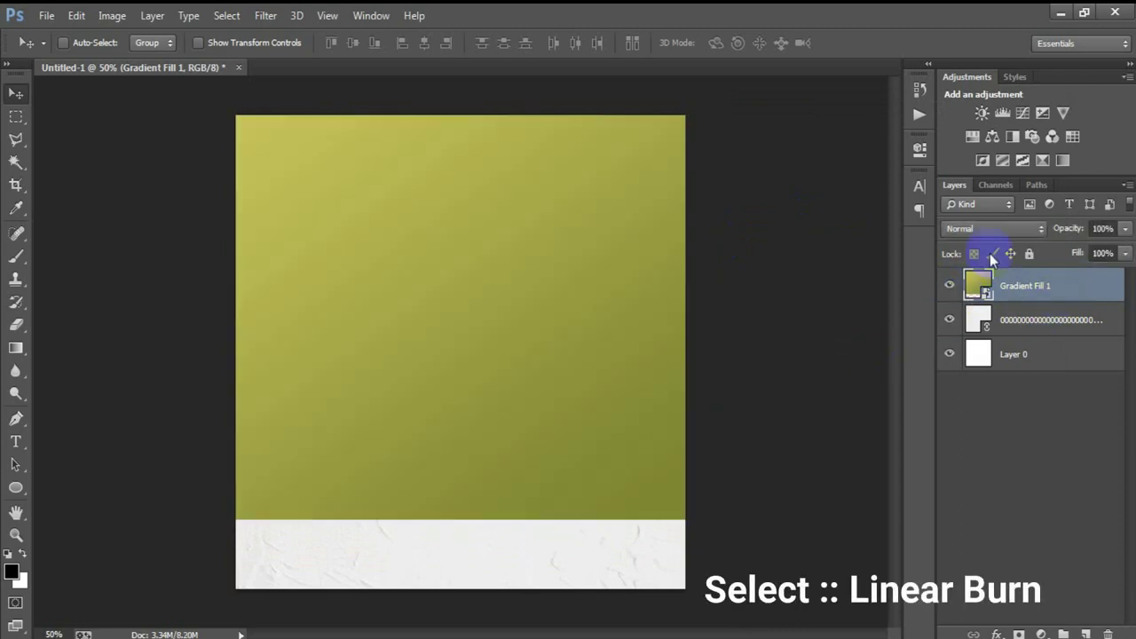
left_click(1005, 229)
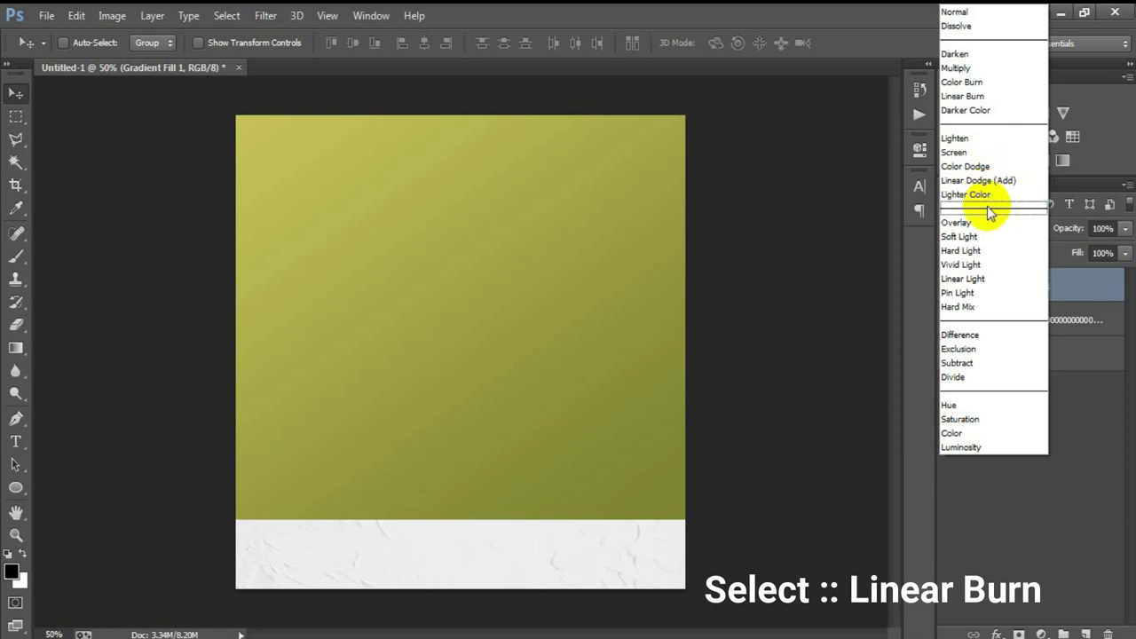
left_click(983, 97)
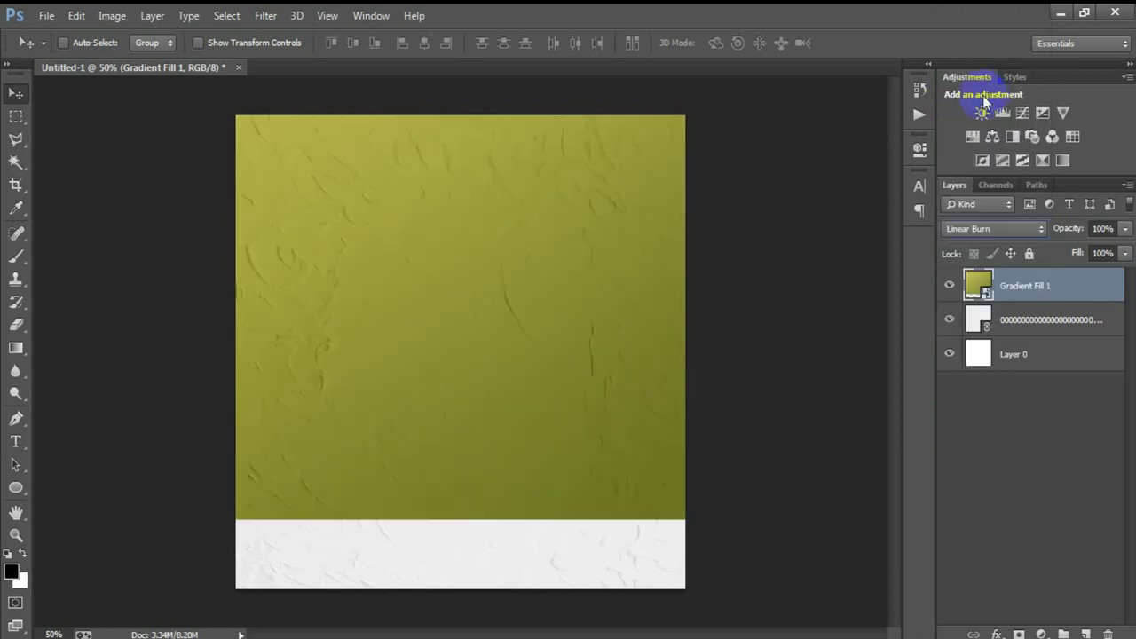
left_click(1038, 355, "shift")
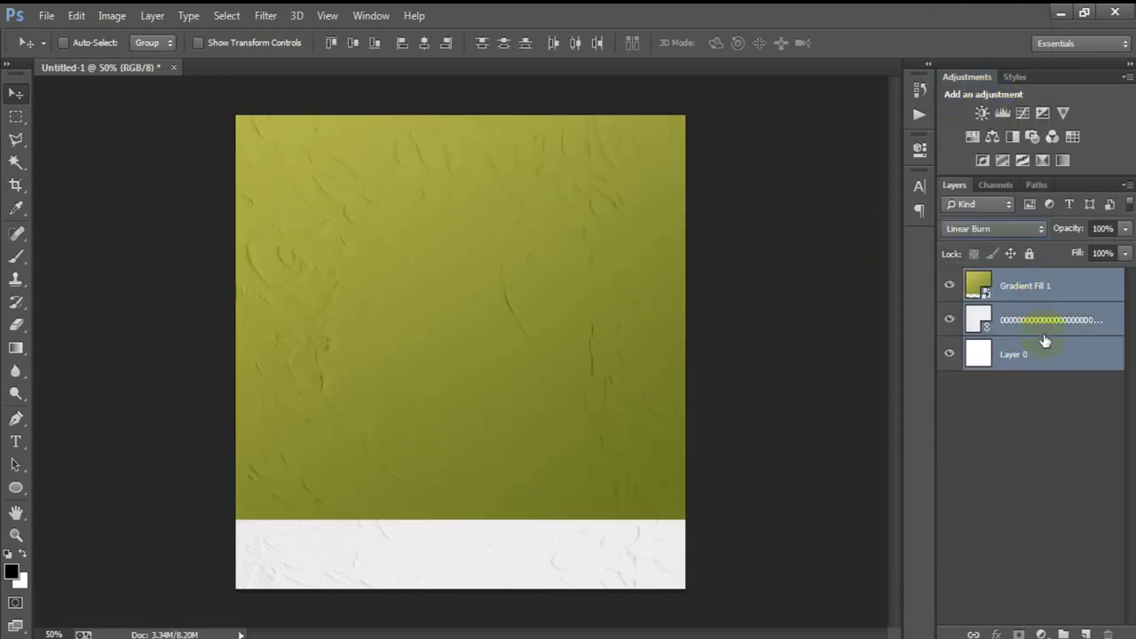
key("ctrl+g")
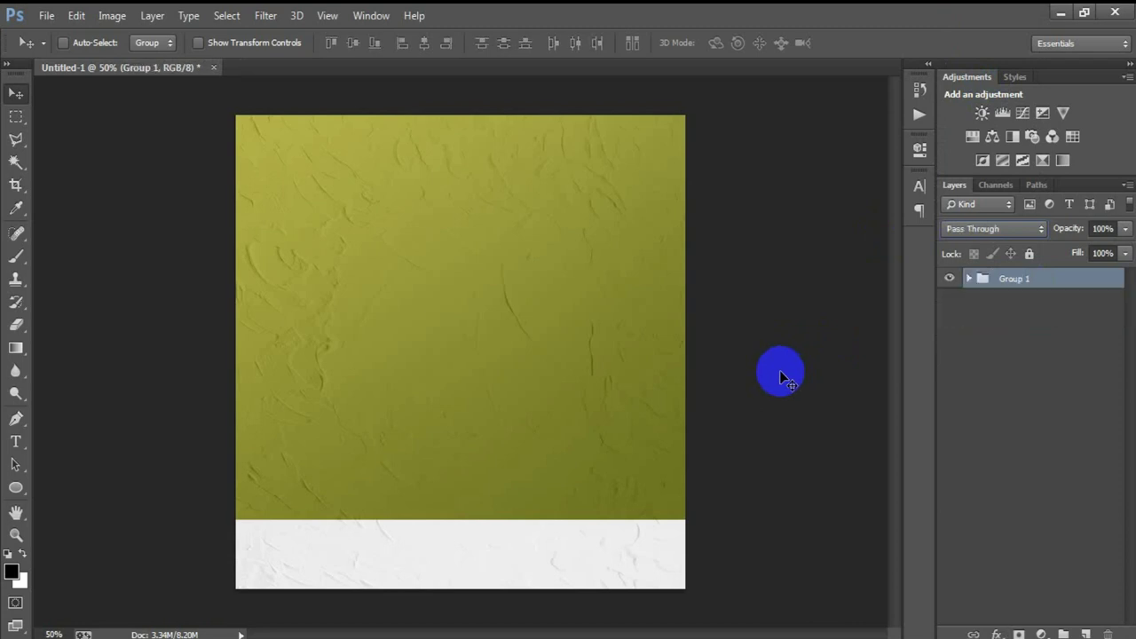
Step: Place the first salad bowl photo as a linked image
left_click(47, 15)
left_click(128, 284)
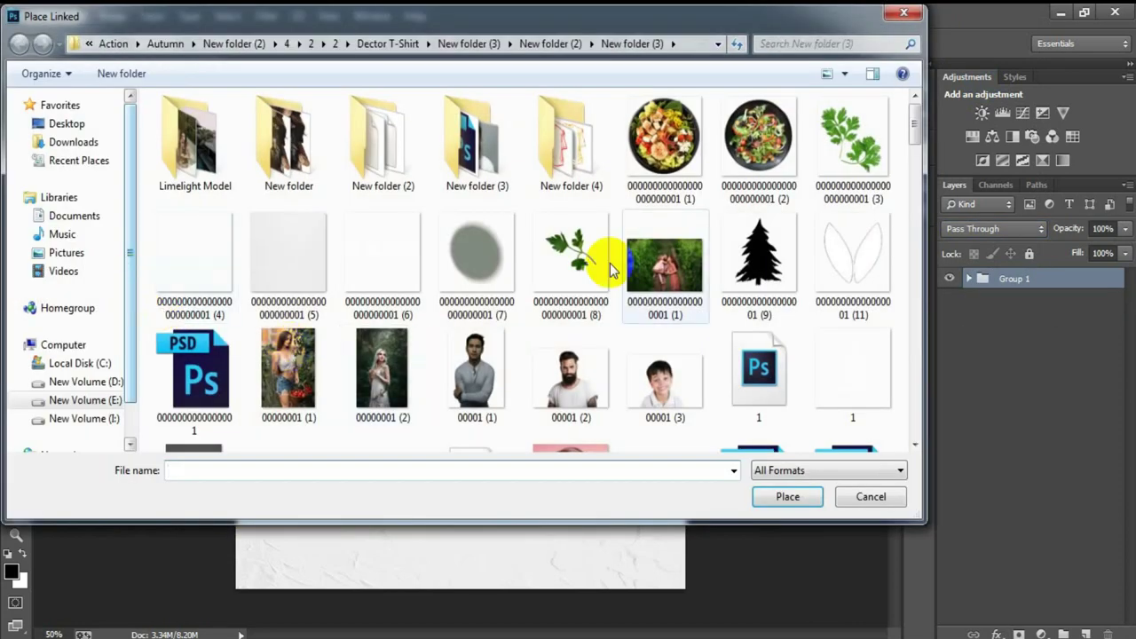
left_click(688, 160)
left_click(786, 497)
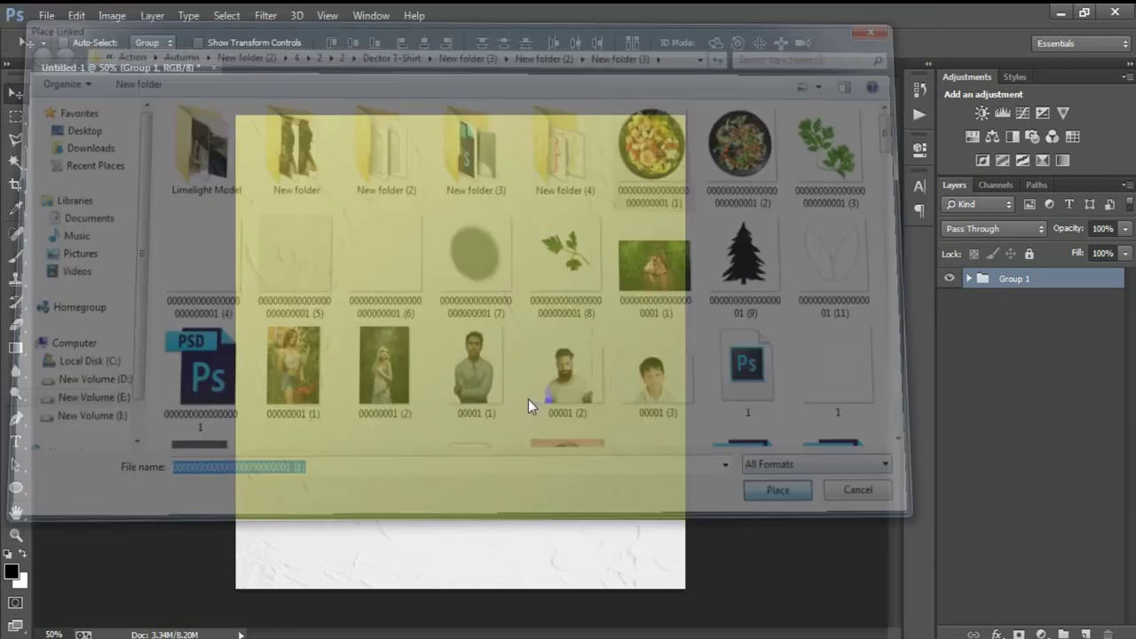
Step: Scale the salad bowl to about 18.78% and tuck it into the top-left corner
left_click_drag(523, 391, 381, 267)
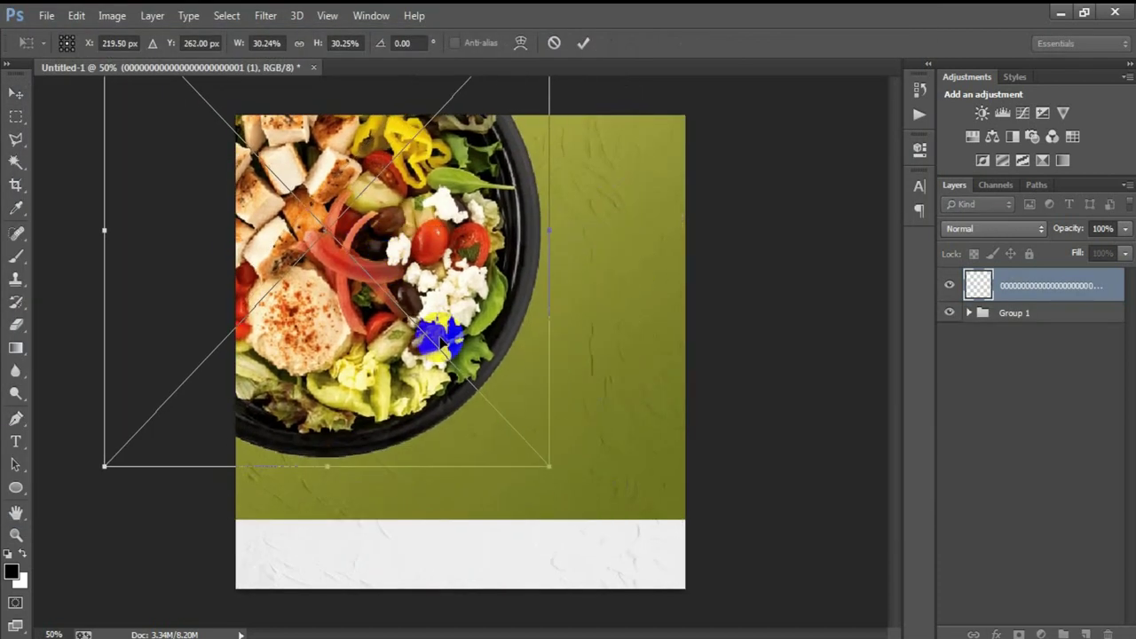
left_click_drag(550, 466, 470, 370)
left_click_drag(415, 265, 399, 251)
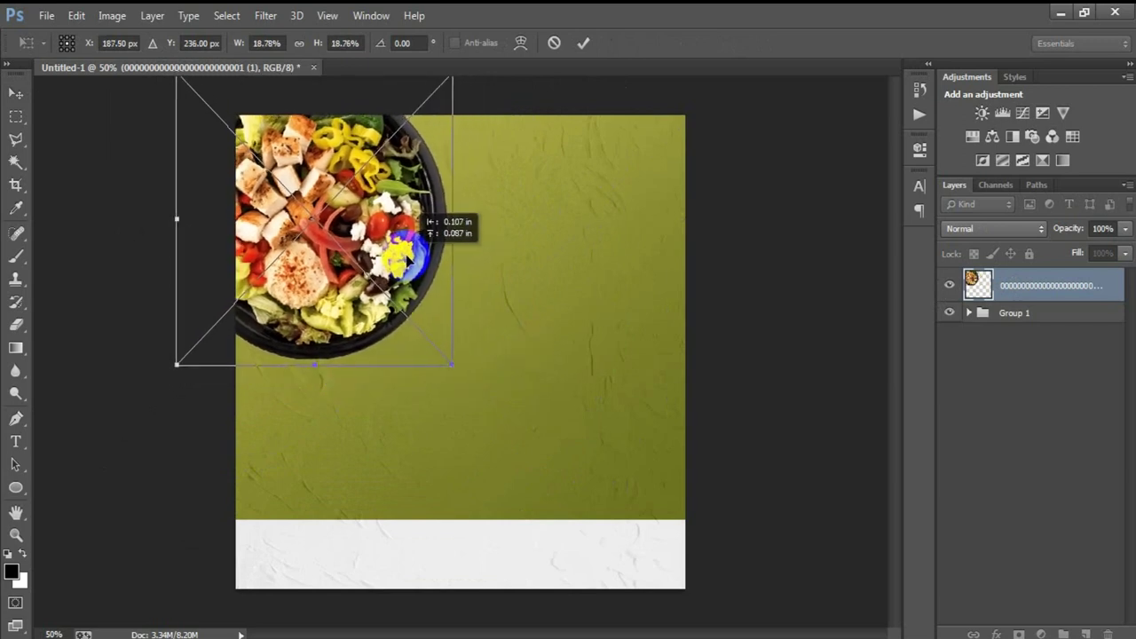
left_click_drag(399, 250, 410, 253)
left_click_drag(421, 294, 414, 293)
left_click(583, 43)
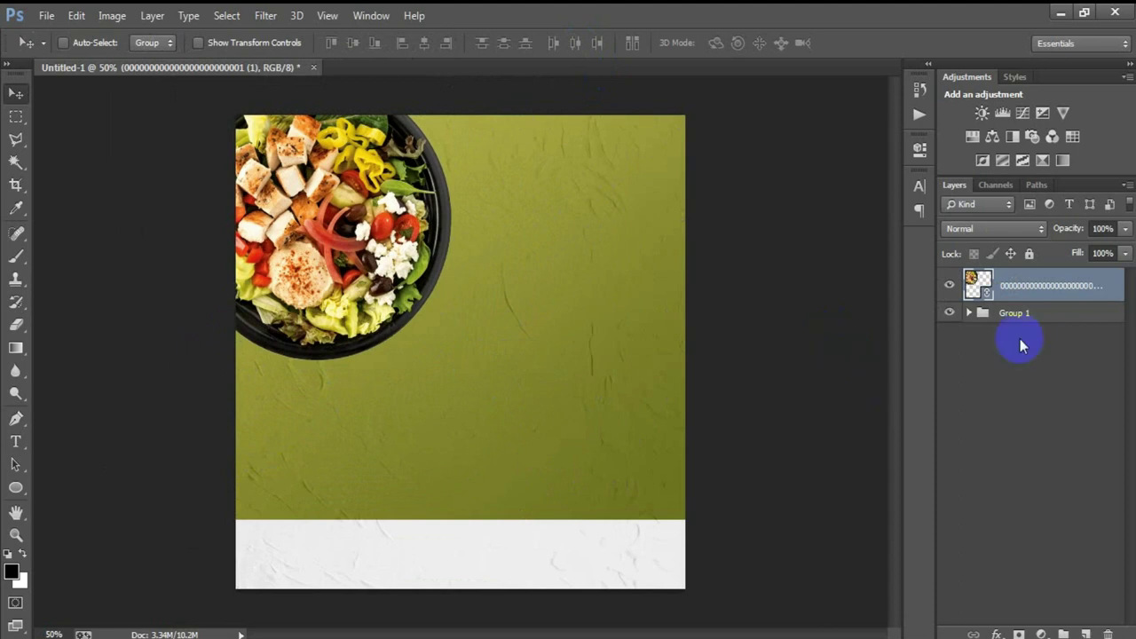
left_click(1055, 314)
left_click(44, 15)
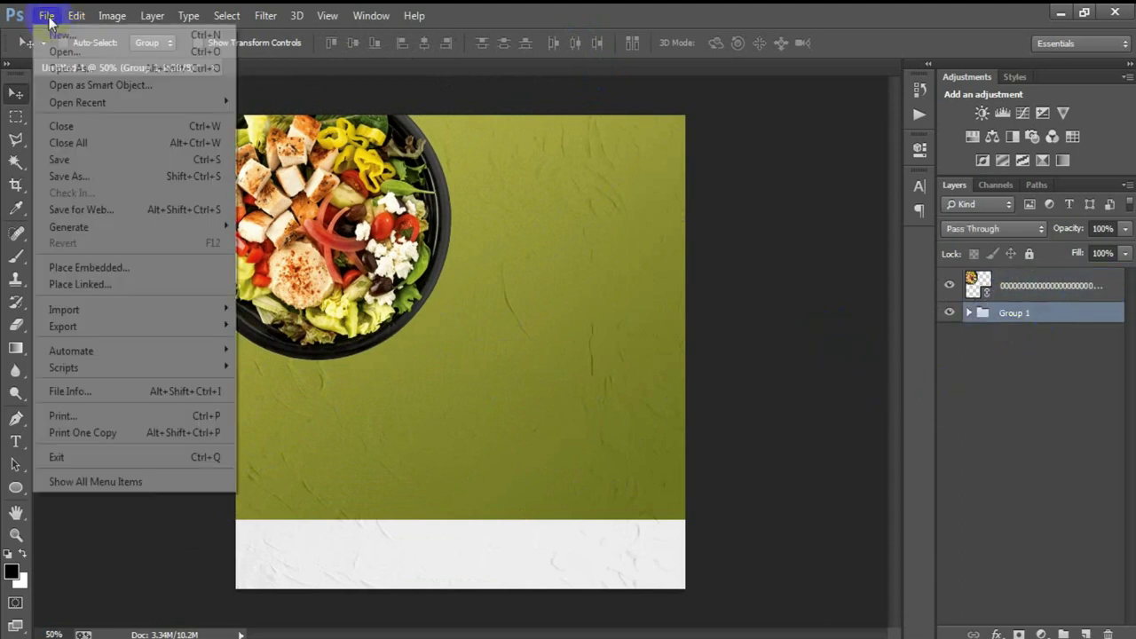
Step: Place the blurred grey circle, rasterize it and set its blend mode to Multiply
left_click(121, 283)
left_click(452, 274)
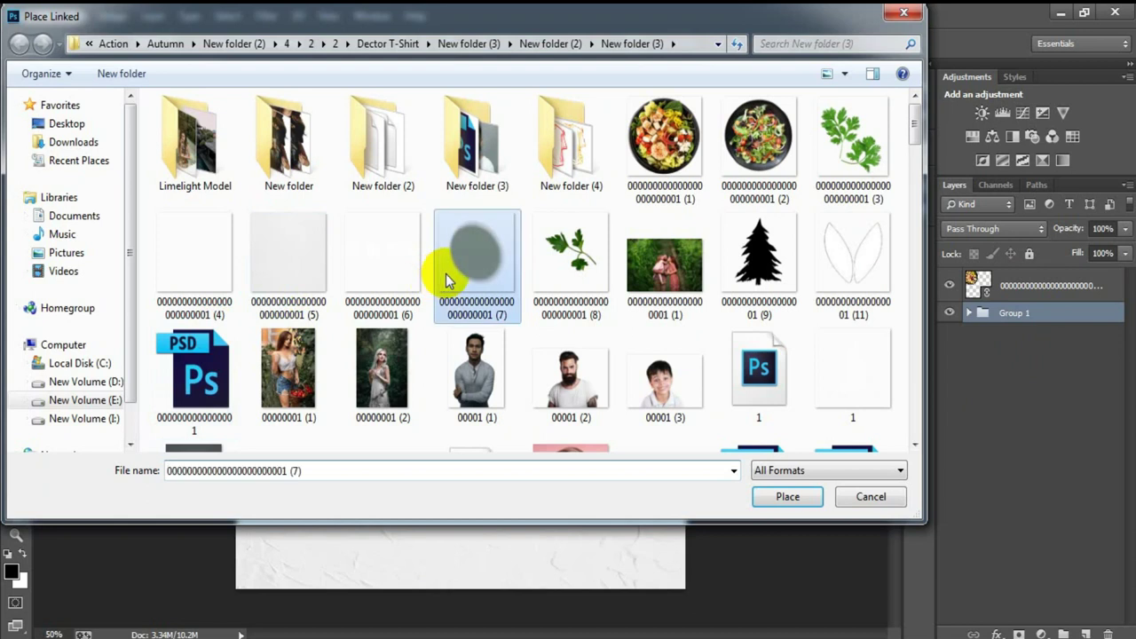
left_click(785, 497)
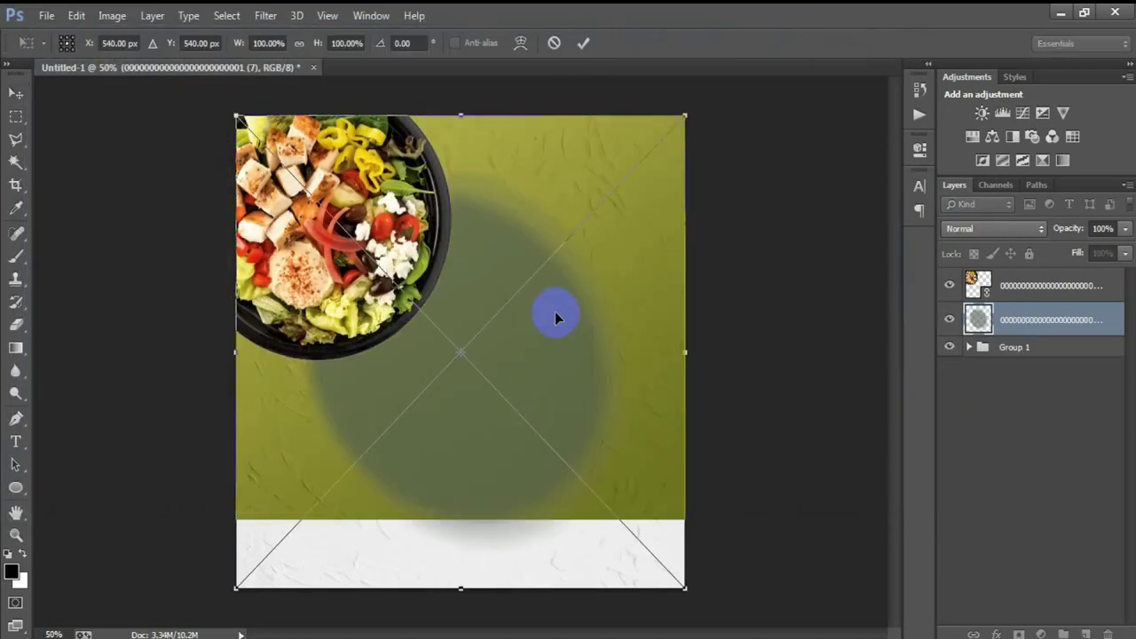
left_click(580, 43)
right_click(1039, 319)
left_click(759, 330)
left_click(950, 320)
left_click(950, 320)
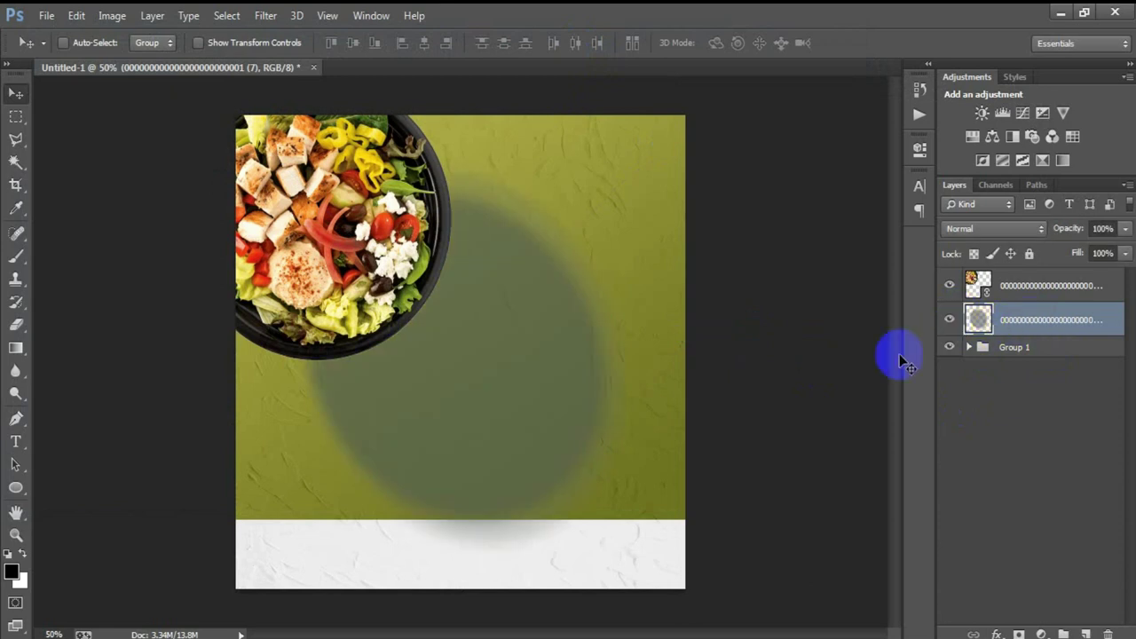
left_click(977, 223)
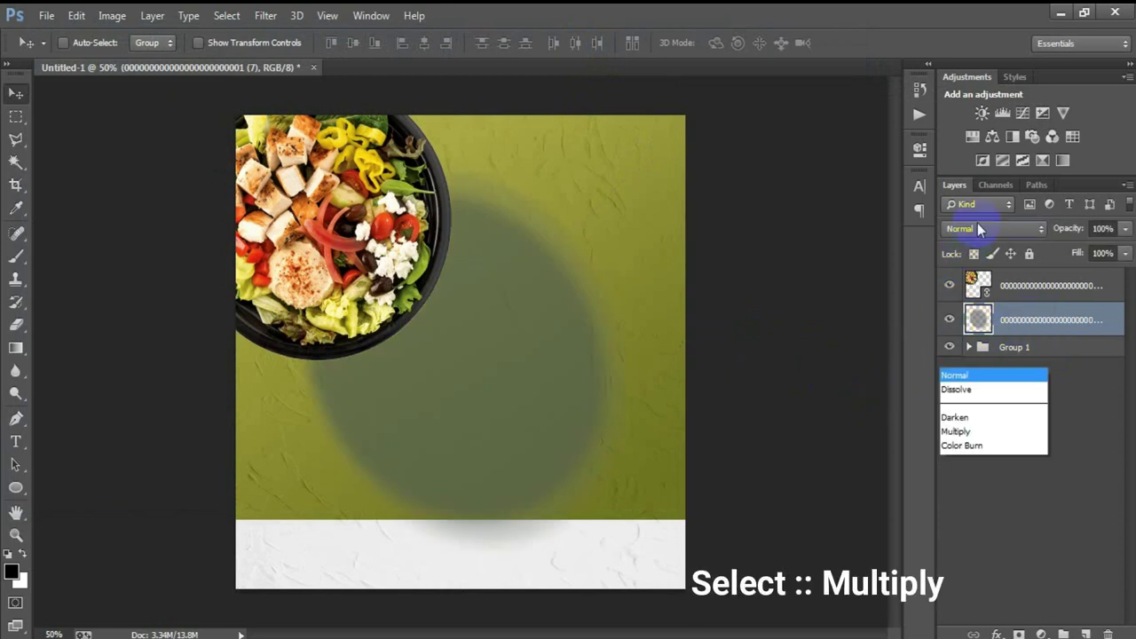
left_click(978, 74)
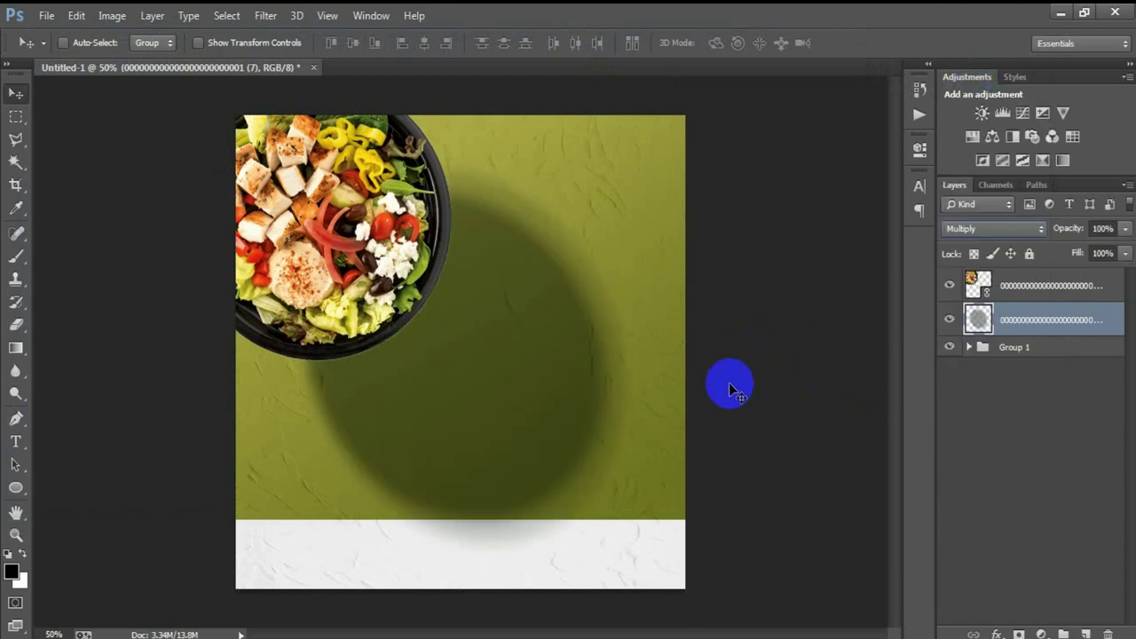
Step: Move the shadow behind the top-left salad bowl and scale it to about 87%
left_click_drag(728, 382, 424, 290)
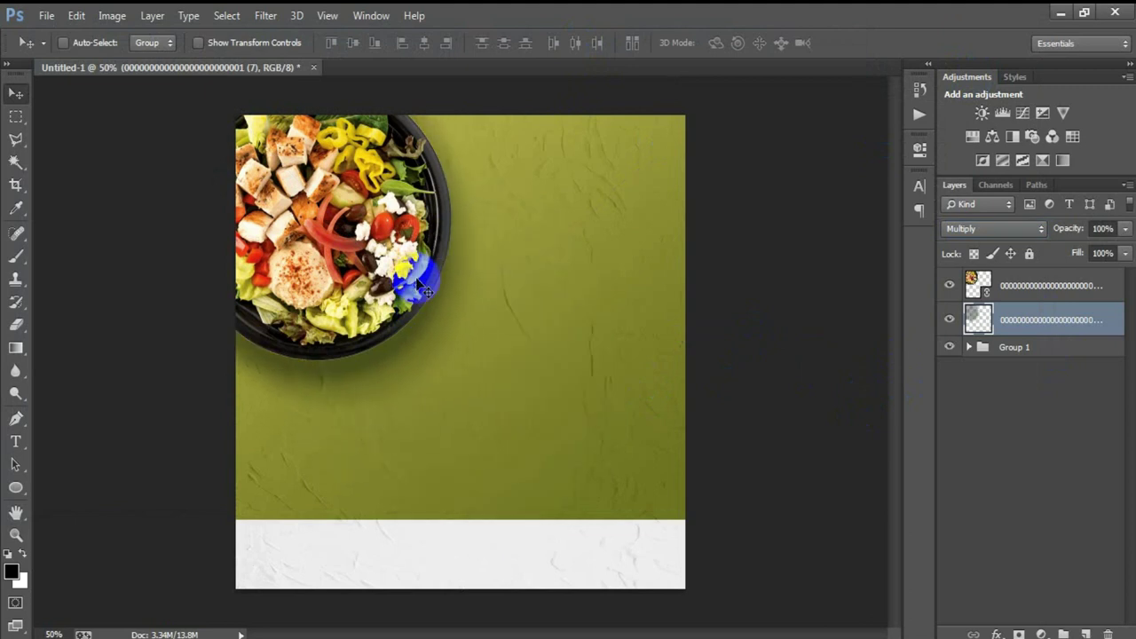
key("ctrl+t")
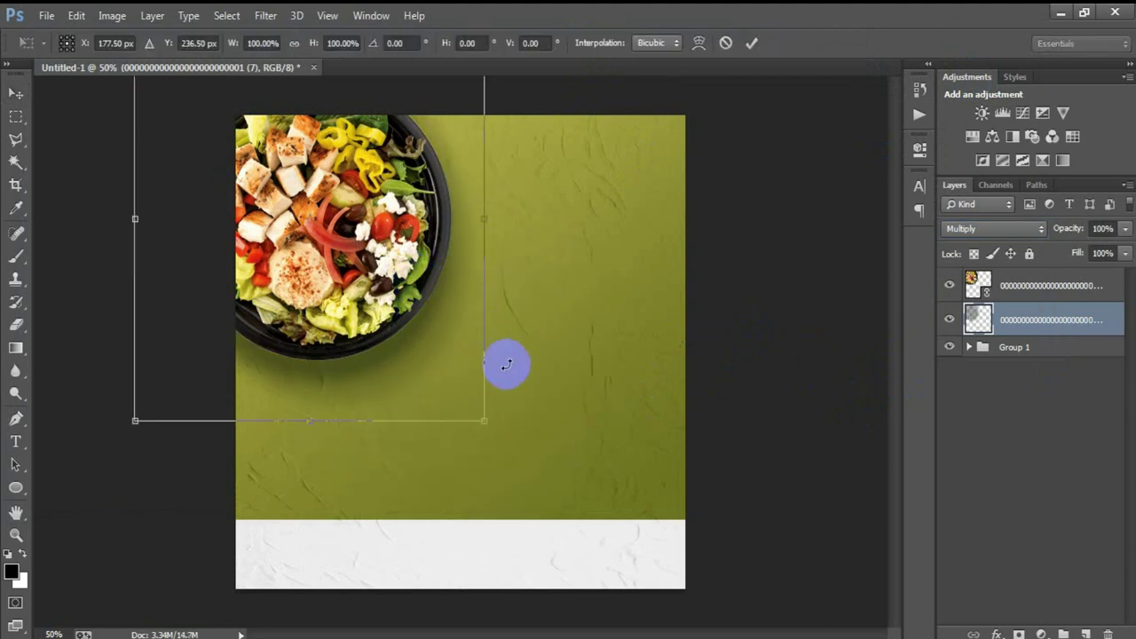
left_click_drag(483, 420, 460, 395)
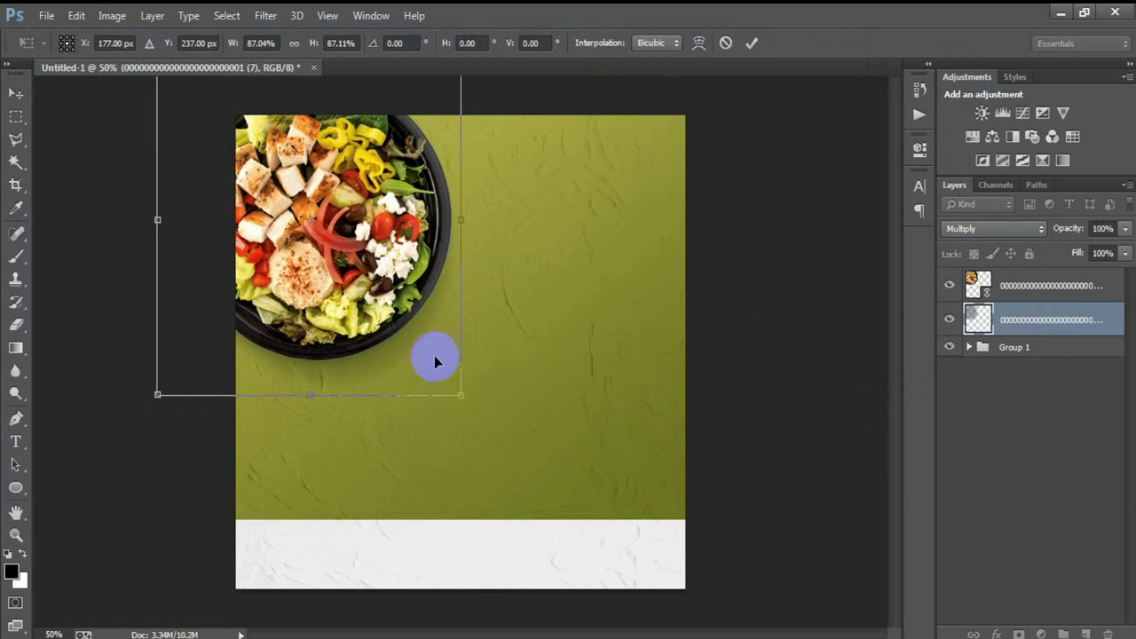
left_click(751, 42)
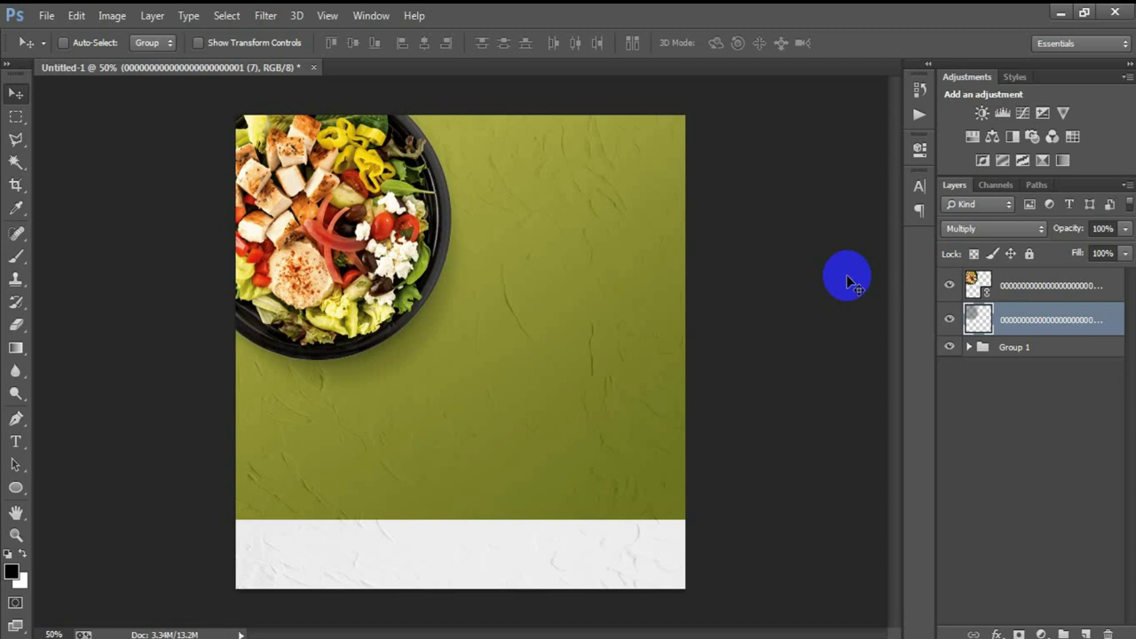
Step: Place the second salad bowl photo as a linked image
left_click(46, 15)
left_click(142, 284)
left_click(748, 138)
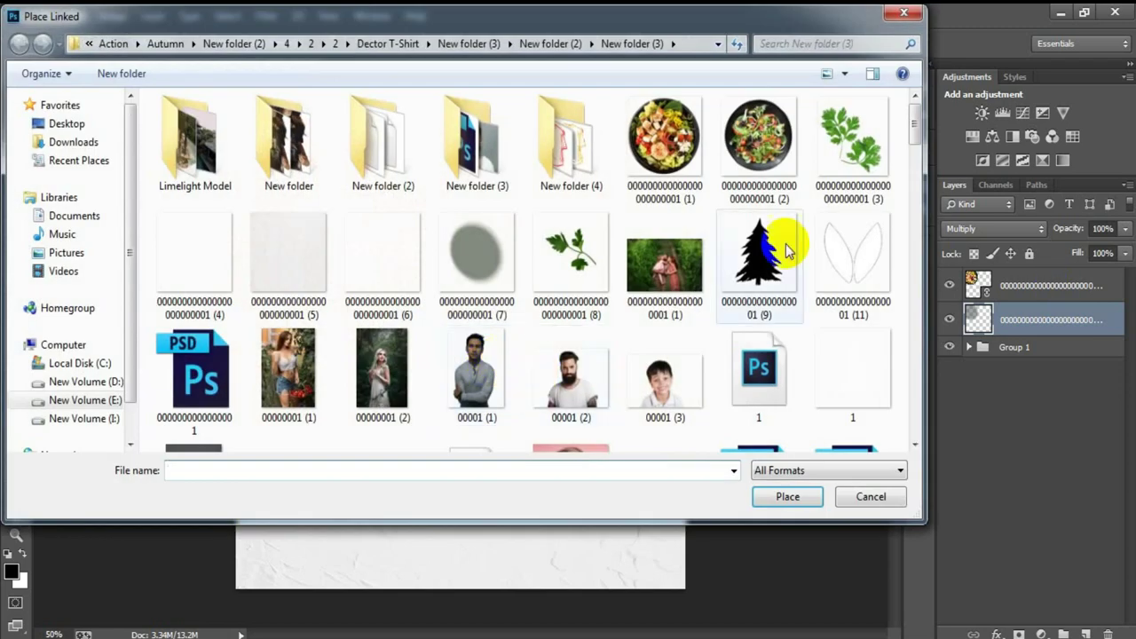
left_click(771, 482)
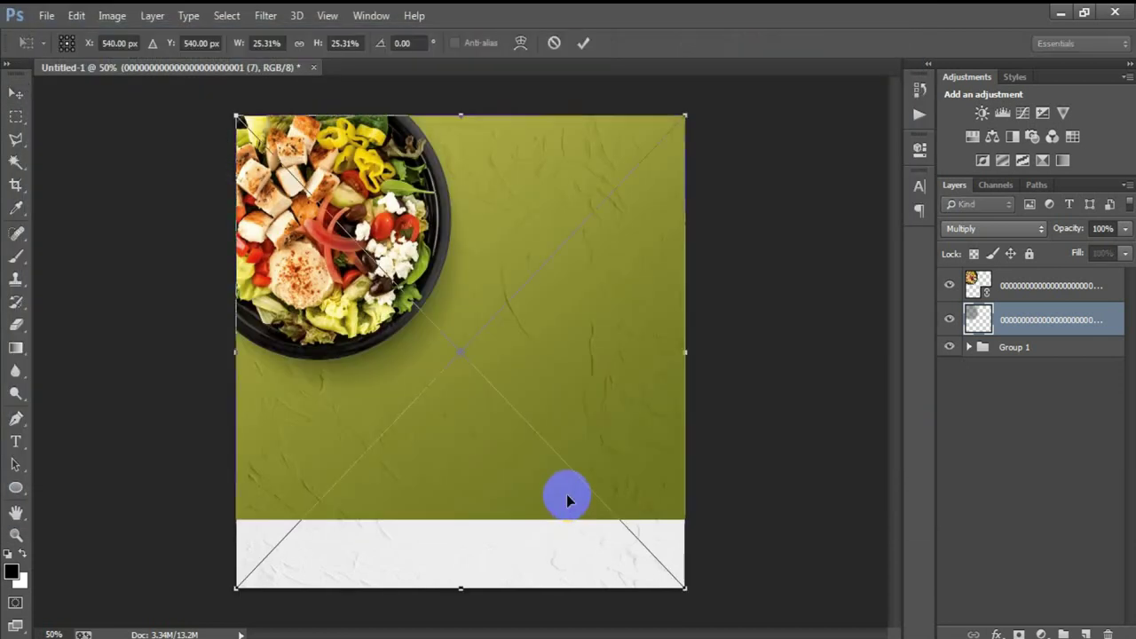
Step: Scale the second salad bowl to about 10.92% and set it against the right edge
left_click_drag(685, 588, 568, 451)
mouse_move(523, 368)
left_mouse_down()
mouse_move(661, 424)
mouse_move(673, 405)
left_mouse_up()
left_click_drag(715, 498, 708, 489)
mouse_move(669, 413)
left_mouse_down()
mouse_move(675, 422)
mouse_move(666, 413)
left_mouse_up()
left_click(582, 42)
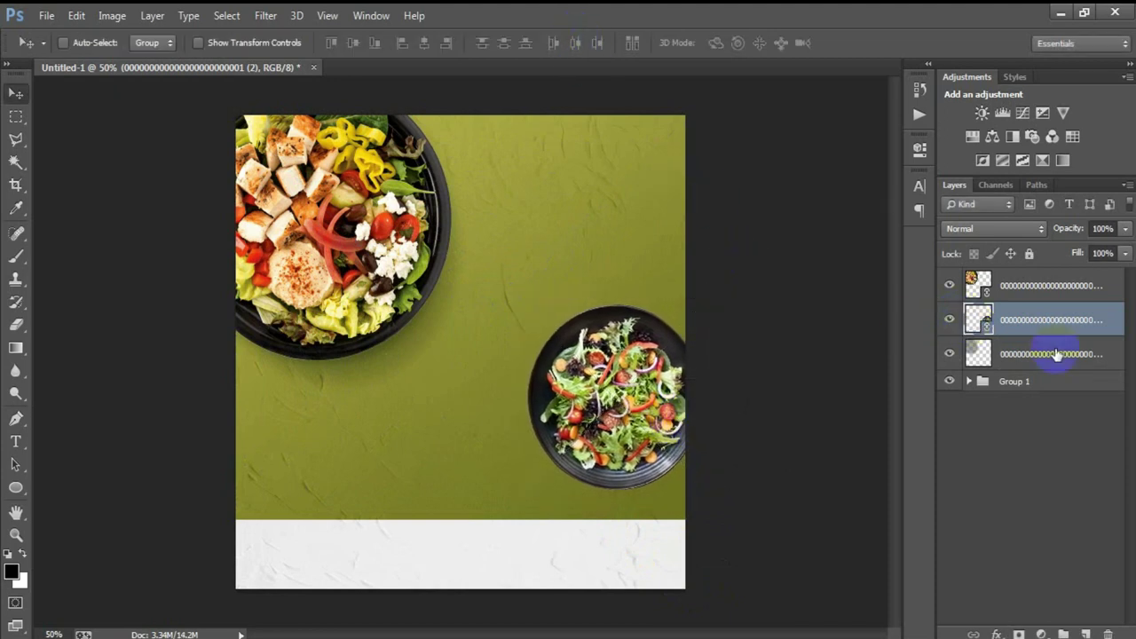
left_click(1038, 360)
left_click(951, 355)
left_click(950, 356)
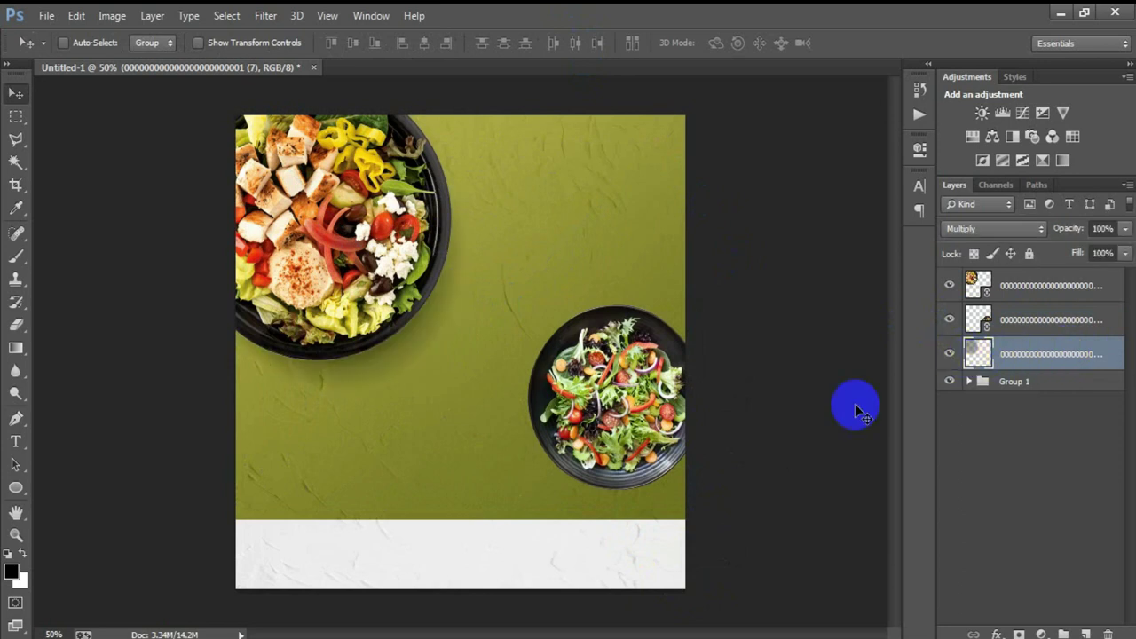
Step: Duplicate the shadow and move the copy beneath the small salad bowl layer
key("ctrl+j")
left_click_drag(373, 348, 460, 461)
mouse_move(1020, 356)
left_mouse_down()
mouse_move(1023, 304)
mouse_move(1020, 319)
left_mouse_up()
left_click_drag(456, 385, 660, 453)
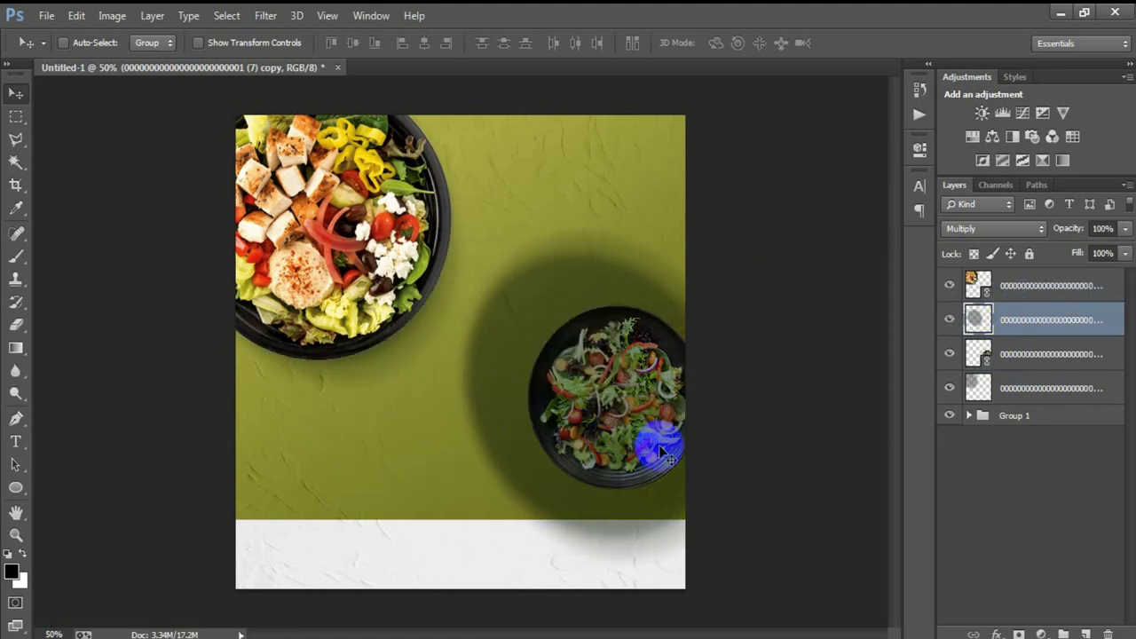
left_click(959, 309)
left_click(949, 286)
left_click(949, 286)
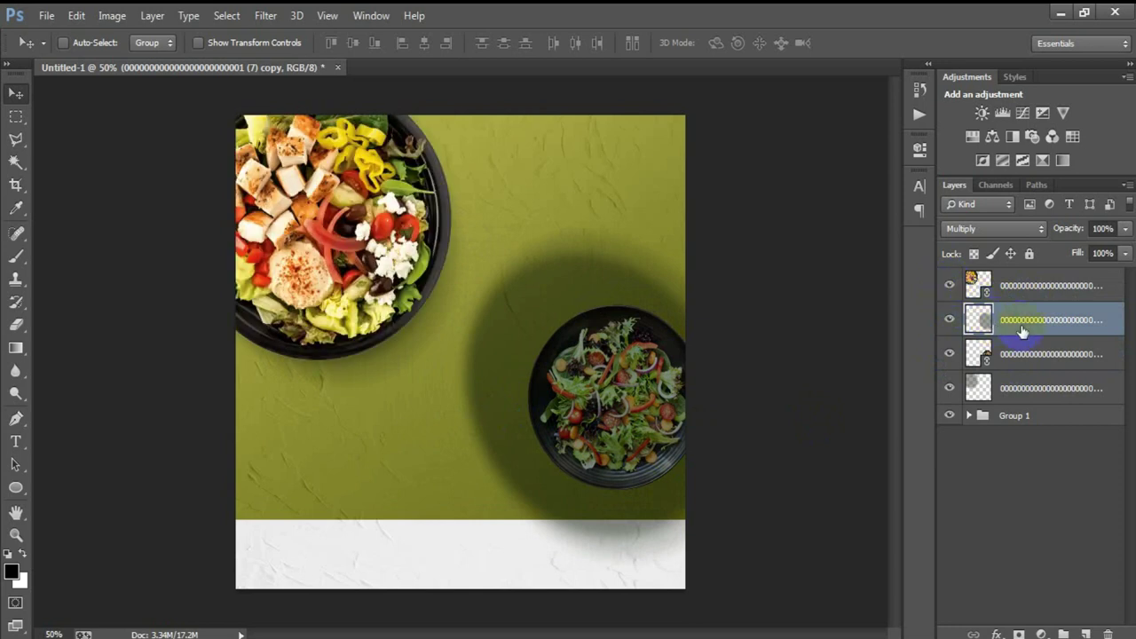
left_click_drag(1010, 330, 1031, 364)
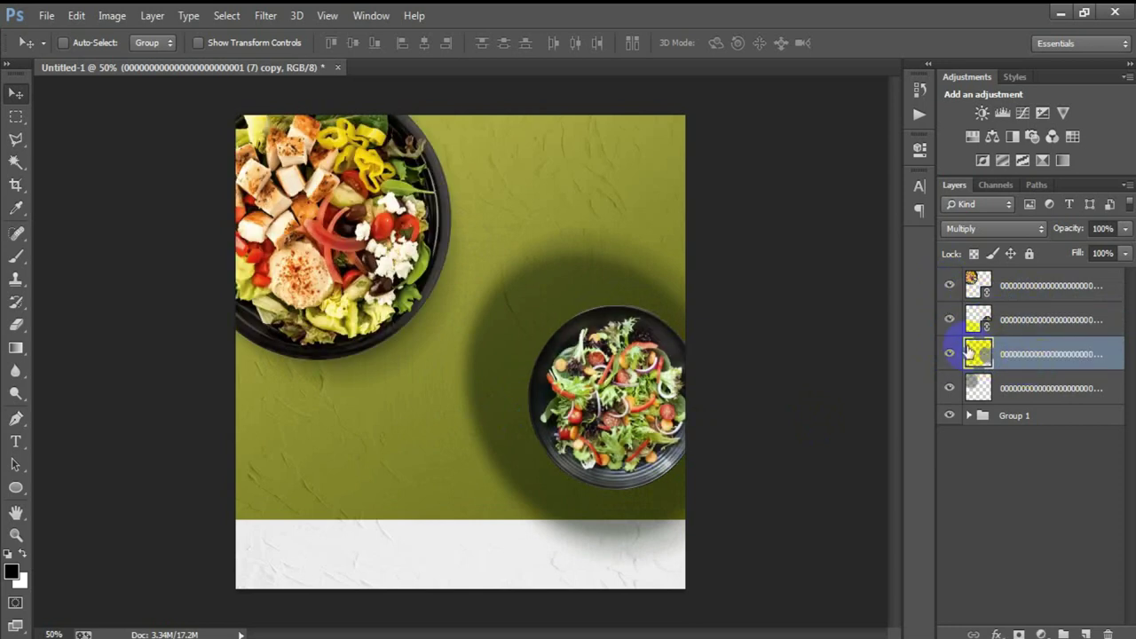
Step: Shrink the shadow copy to about 50% and position it under the small bowl
key("ctrl+t")
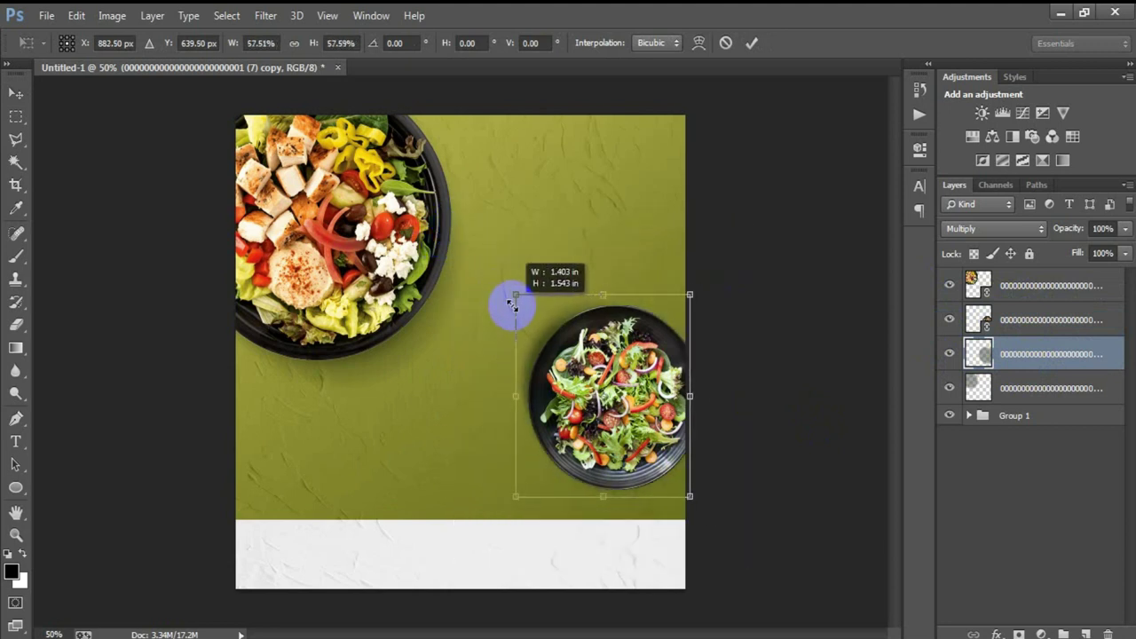
left_click_drag(454, 222, 525, 309)
mouse_move(588, 367)
left_mouse_down()
mouse_move(612, 399)
mouse_move(606, 410)
mouse_move(618, 394)
left_mouse_up()
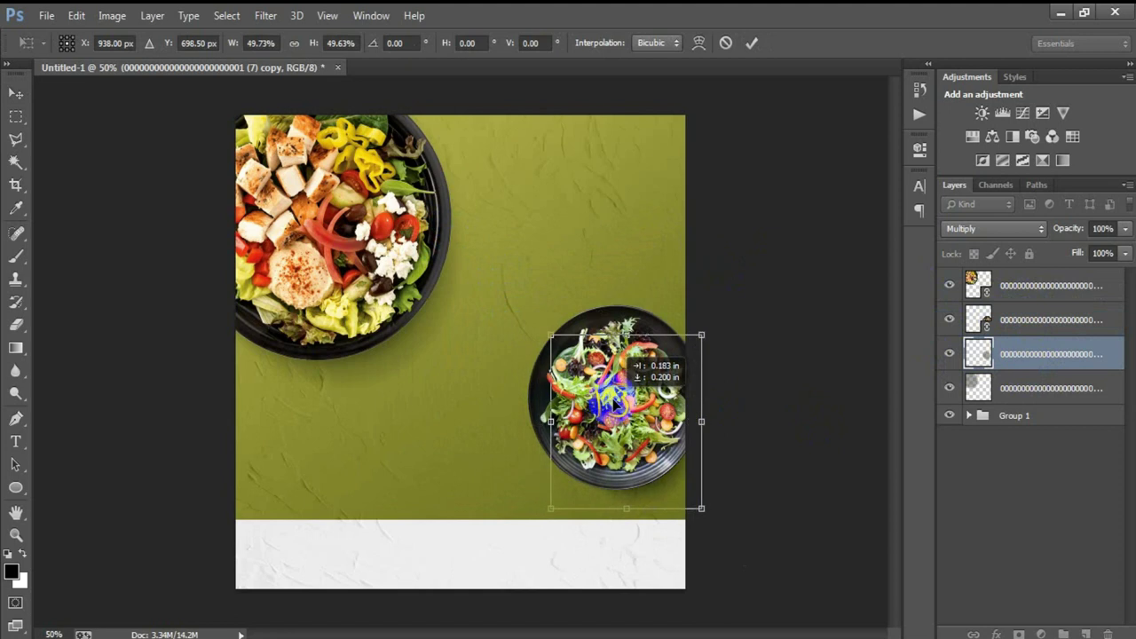
left_click(750, 45)
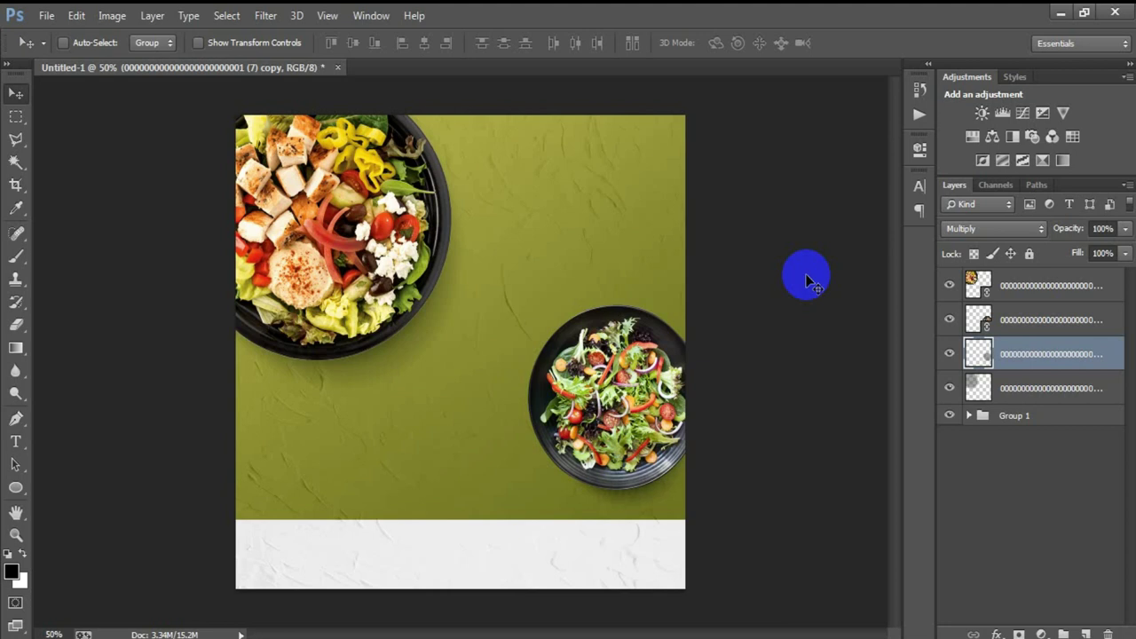
Step: Enlarge the small salad plate to about 104% and align it over its shadow
key("ctrl+t")
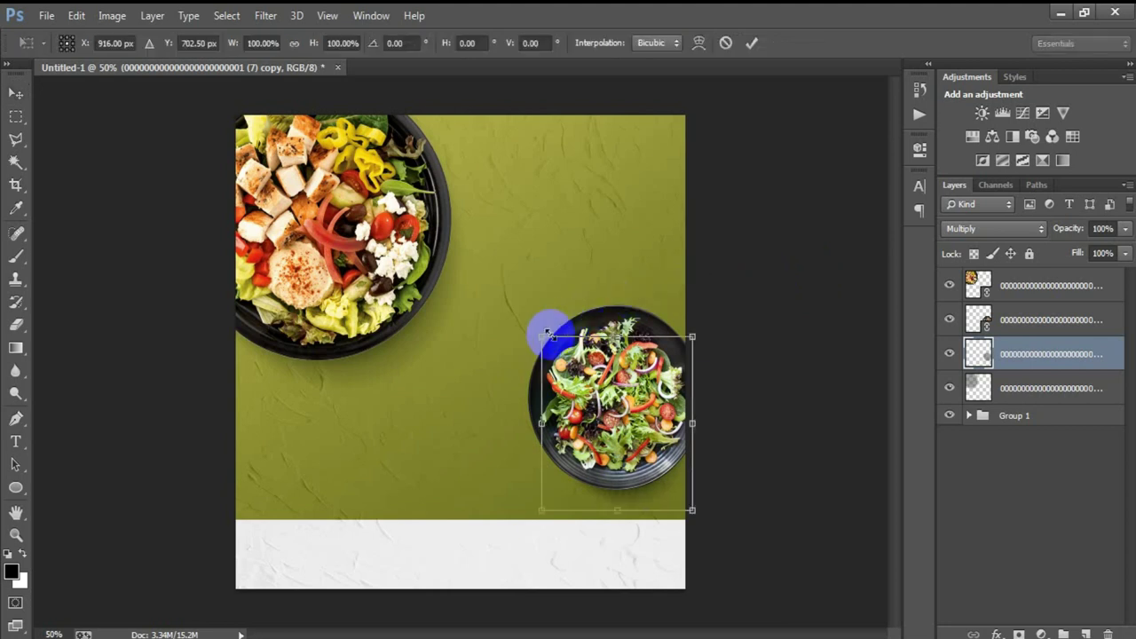
left_click_drag(540, 338, 536, 328)
left_click_drag(553, 380, 604, 404)
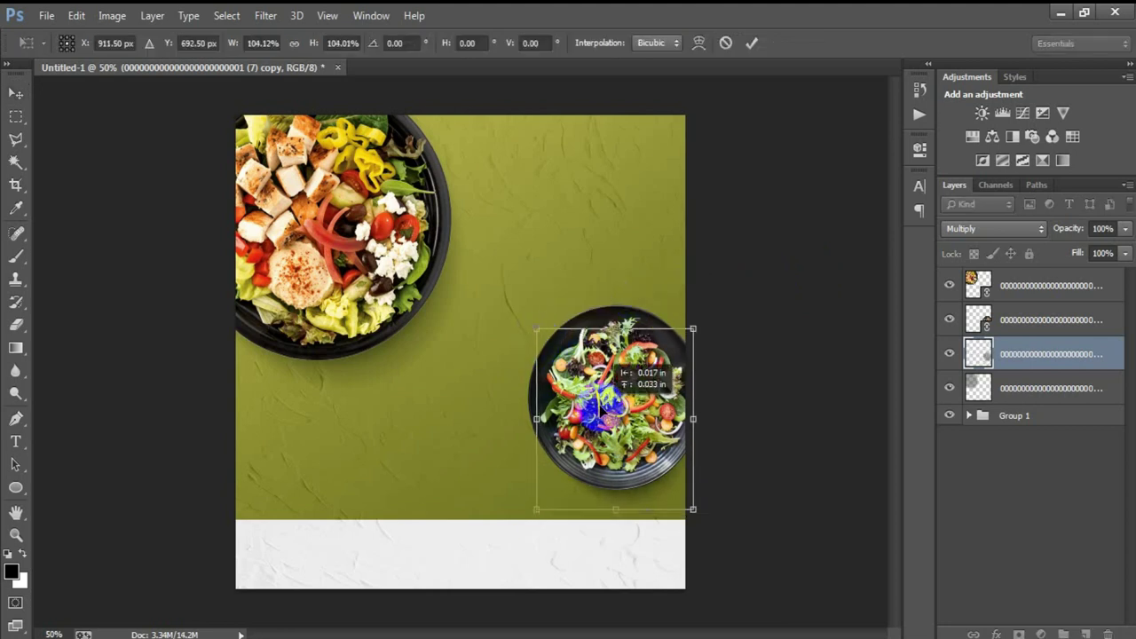
left_click(751, 43)
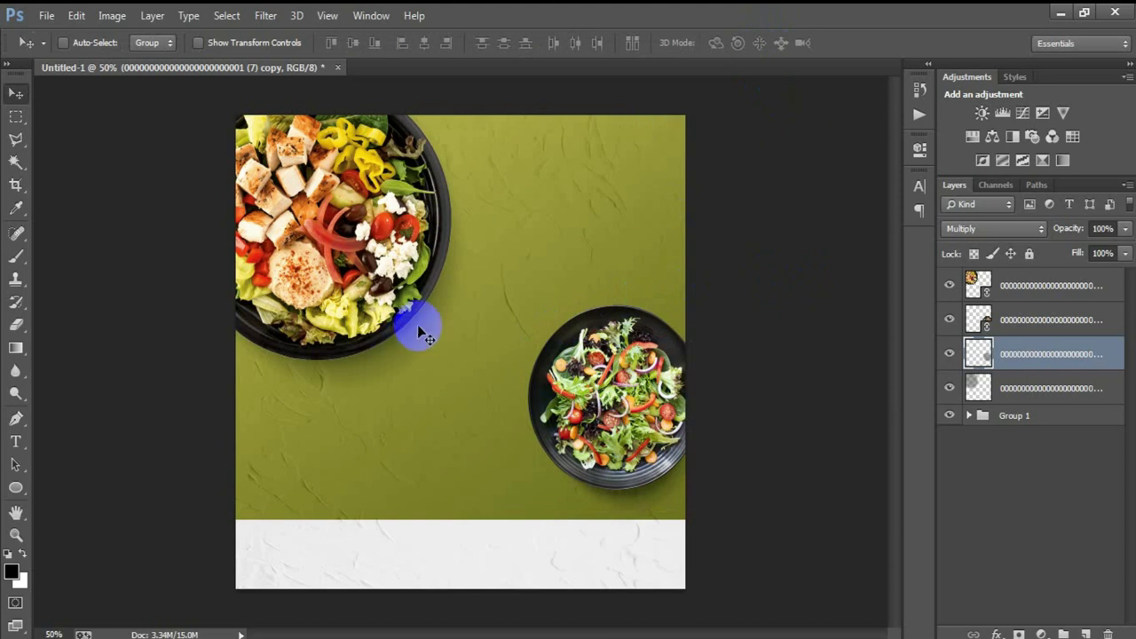
left_click(1029, 325)
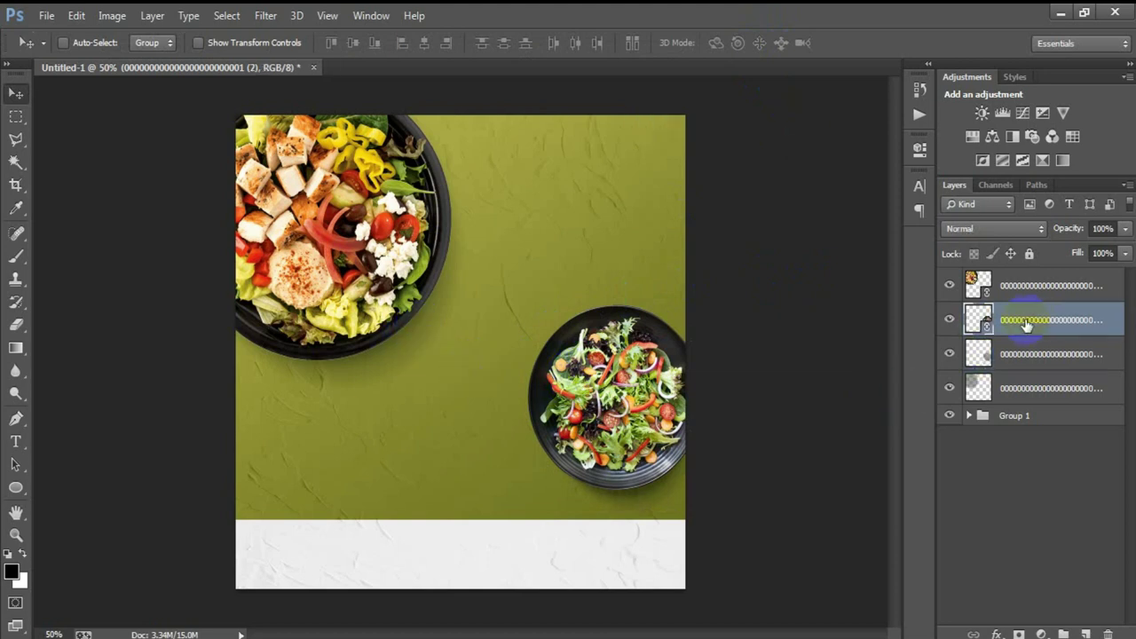
Step: Nudge the large salad plate upward with the arrow key
left_click(1008, 289)
left_click(1020, 389, "ctrl")
key("Up")
key("Up")
key("Up")
key("Up")
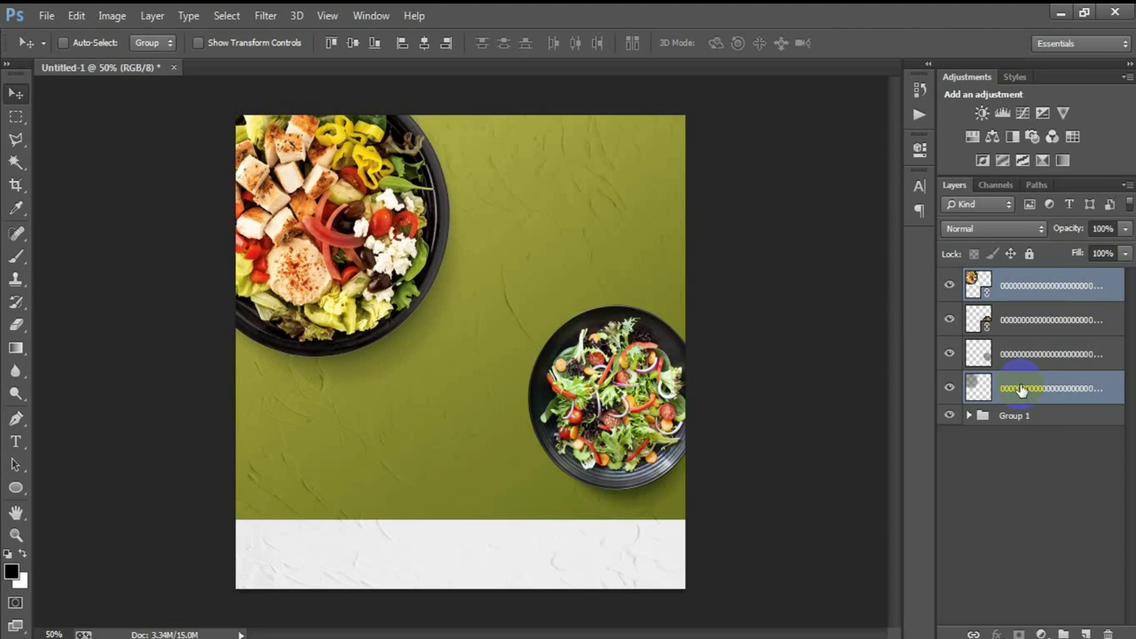
left_click(1026, 286)
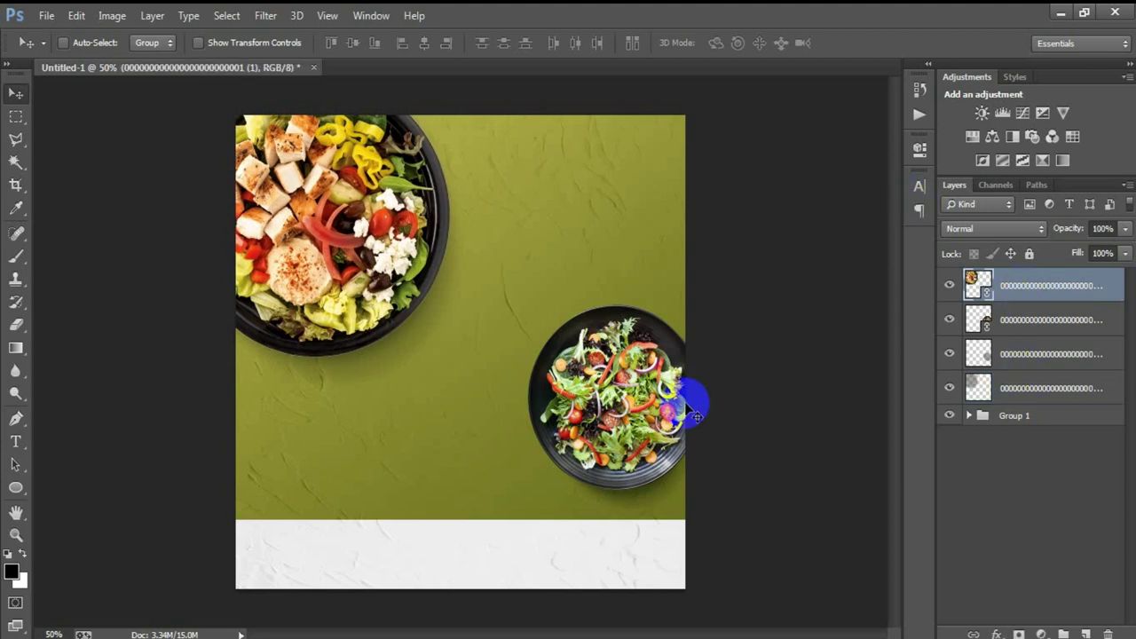
Step: Place the green leaf sprig image and scale it down to about 17.59%
left_click(46, 16)
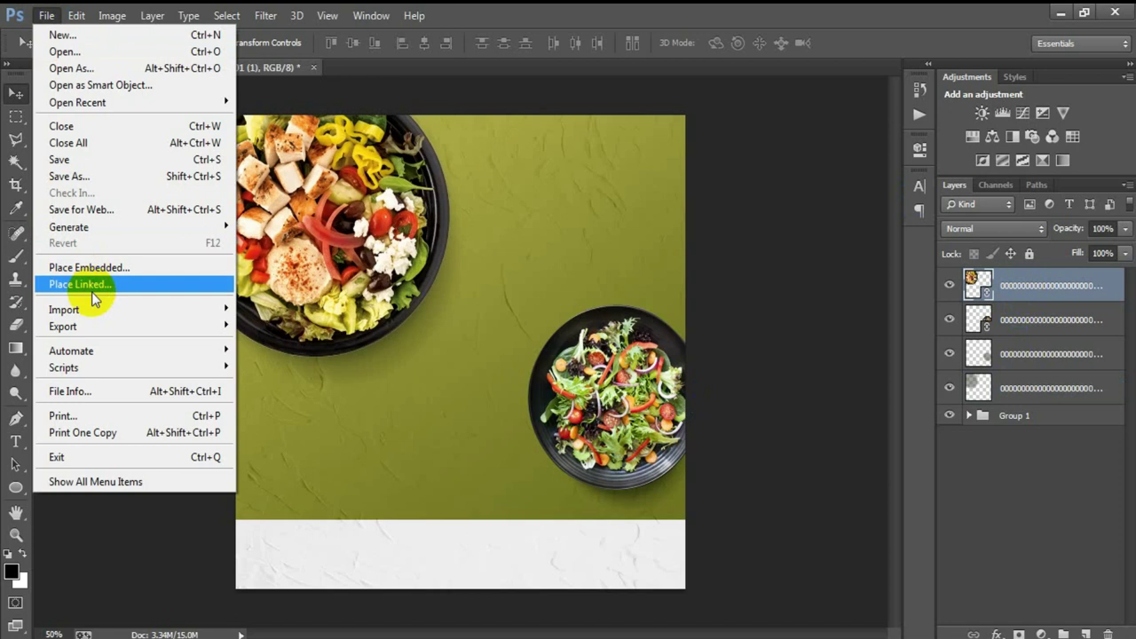
left_click(93, 284)
double_click(571, 266)
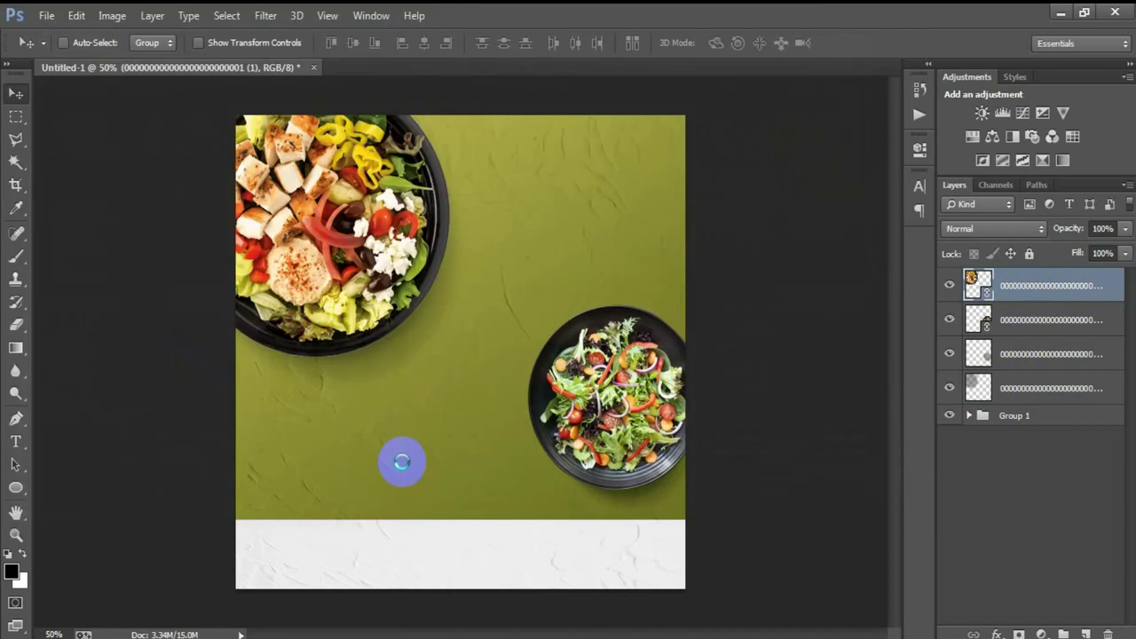
left_click_drag(683, 586, 536, 357)
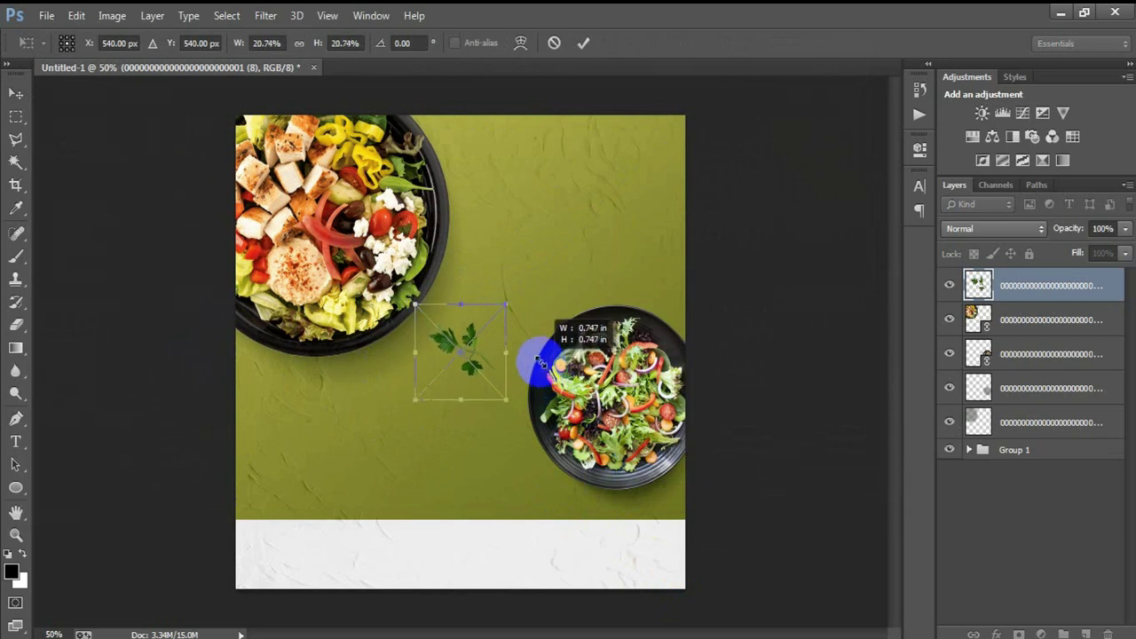
left_click_drag(537, 357, 528, 351)
left_click(582, 43)
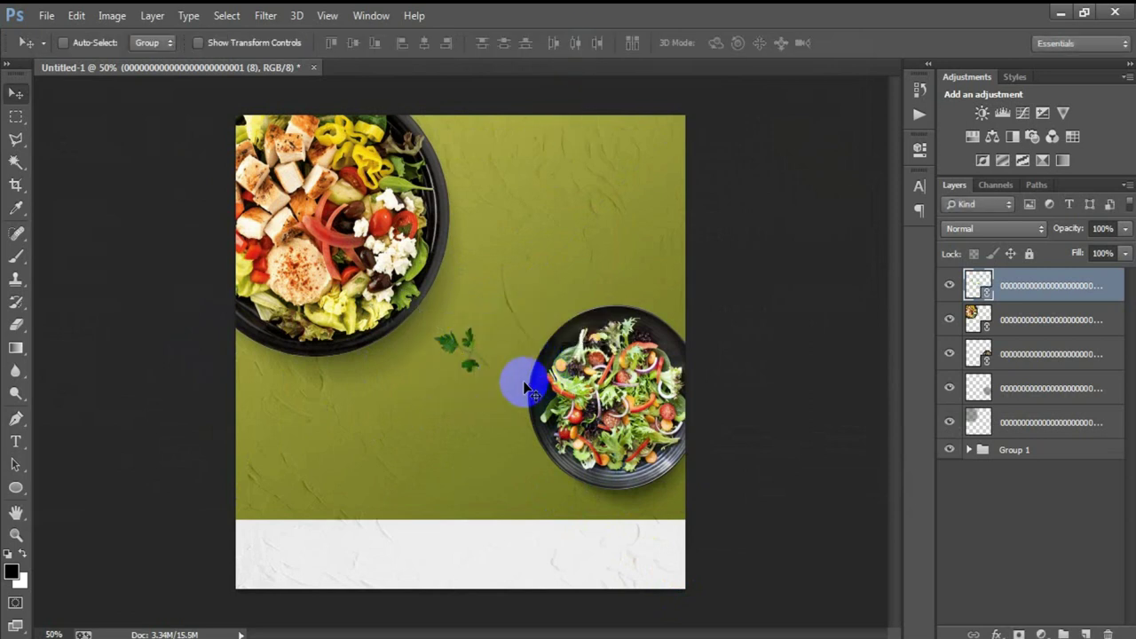
Step: Tilt the leaf slightly and position it between the two salad bowls
key("ctrl+t")
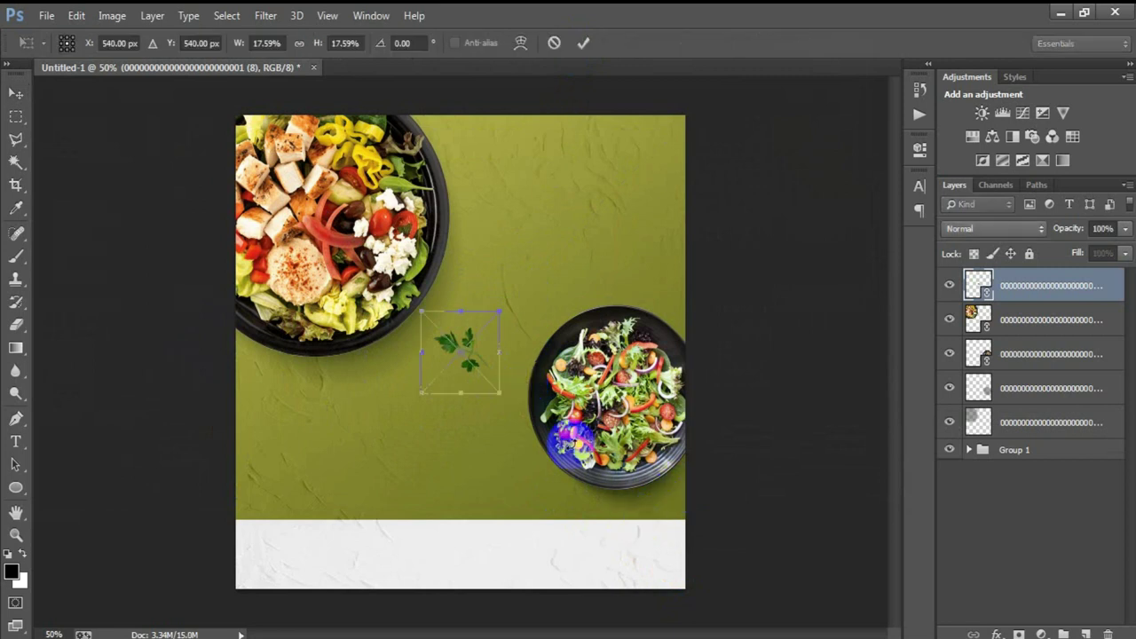
left_click_drag(634, 520, 531, 441)
left_click(583, 43)
left_click_drag(466, 341, 472, 357)
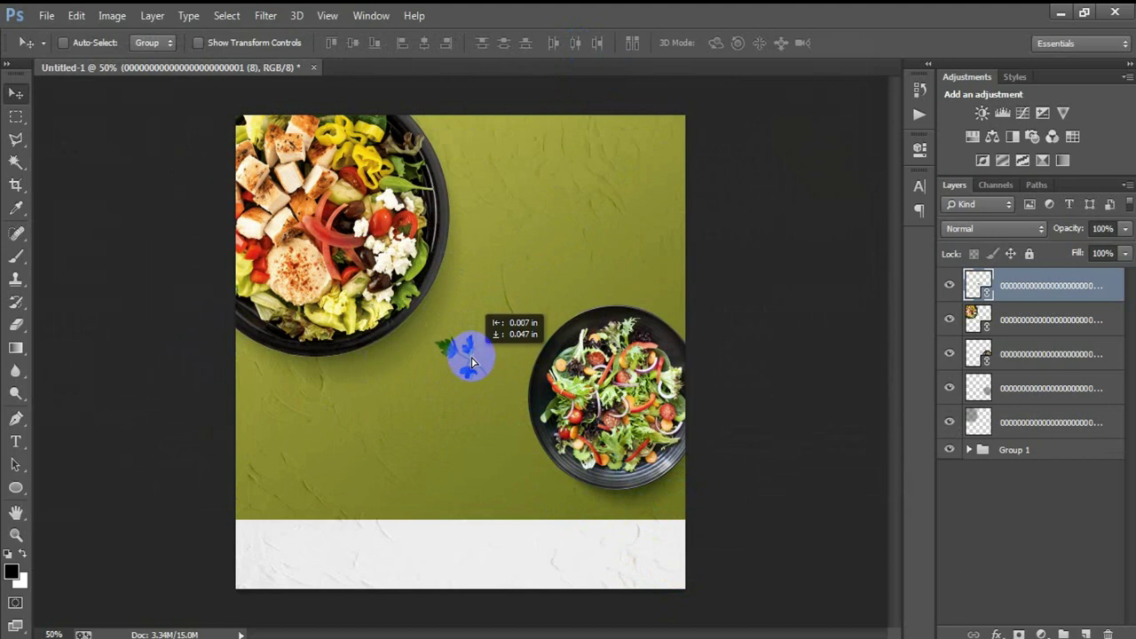
left_click_drag(472, 360, 497, 384)
Step: Open the leaf layer's Layer Style and enable Drop Shadow
left_click(1104, 297)
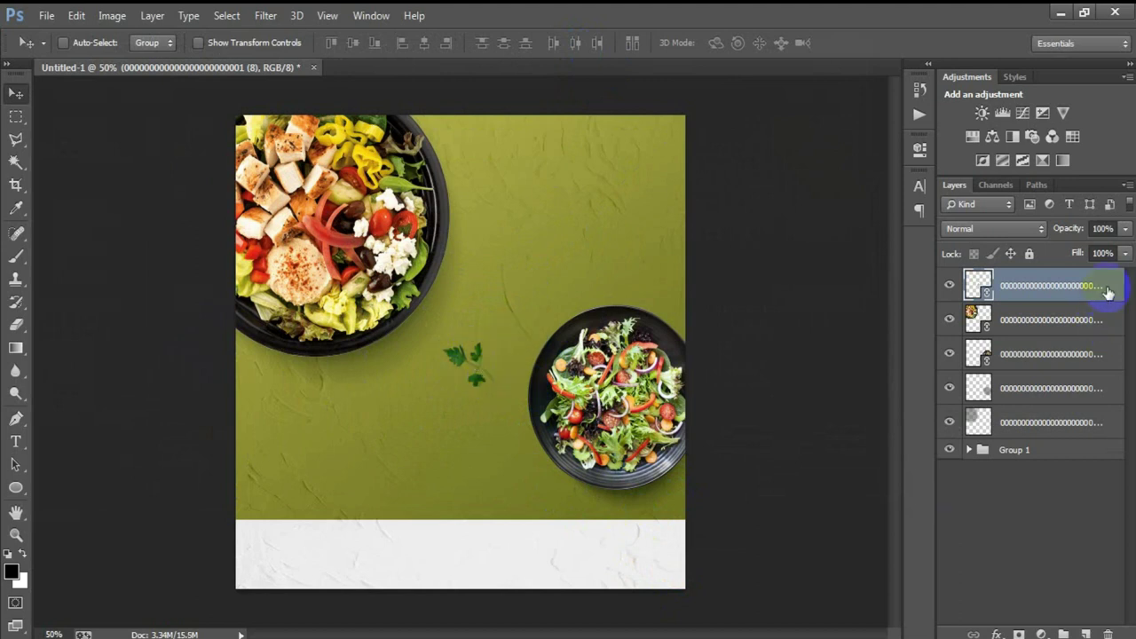
double_click(1115, 290)
double_click(1120, 284)
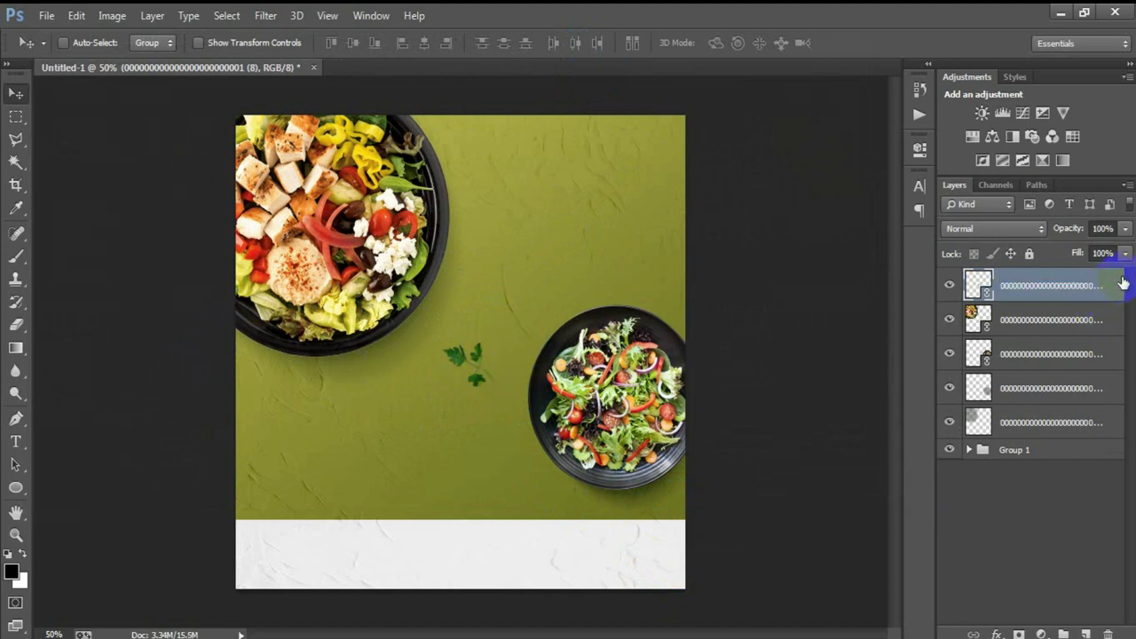
left_click(579, 392)
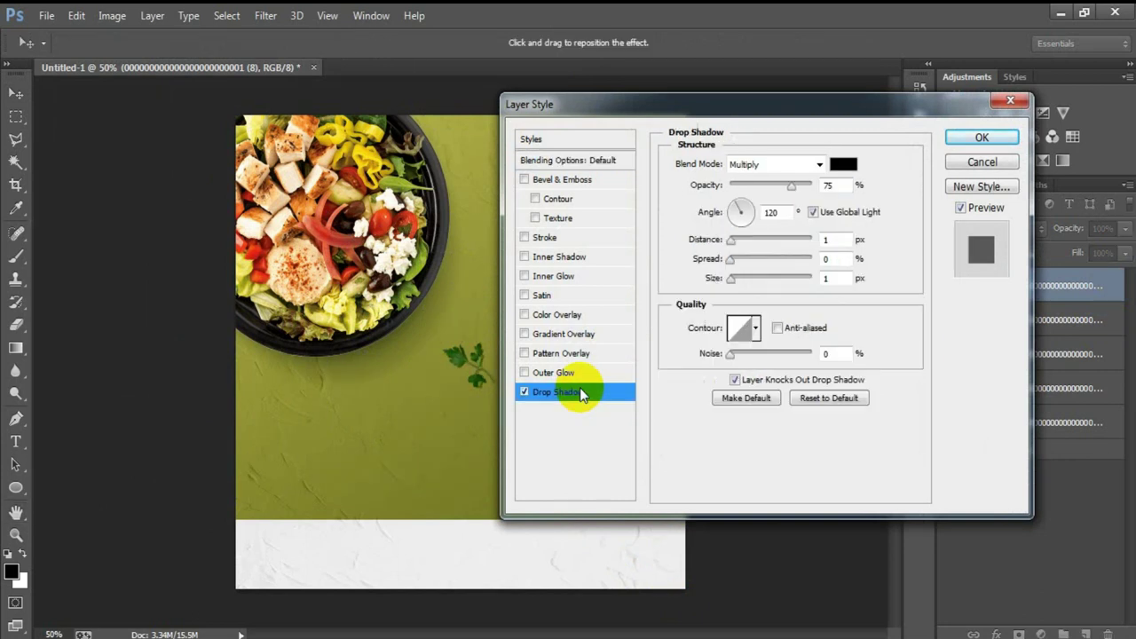
Step: Set the leaf's drop shadow to 35% opacity, 90°, 7 px distance, 6 px size; duplicate the leaf
double_click(827, 185)
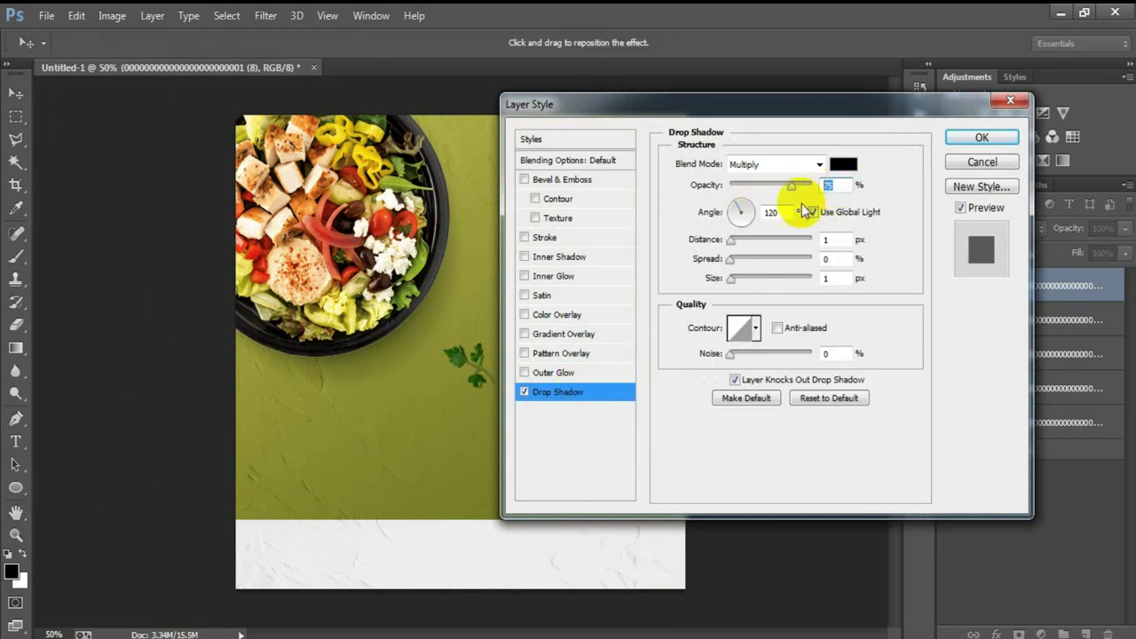
type("35")
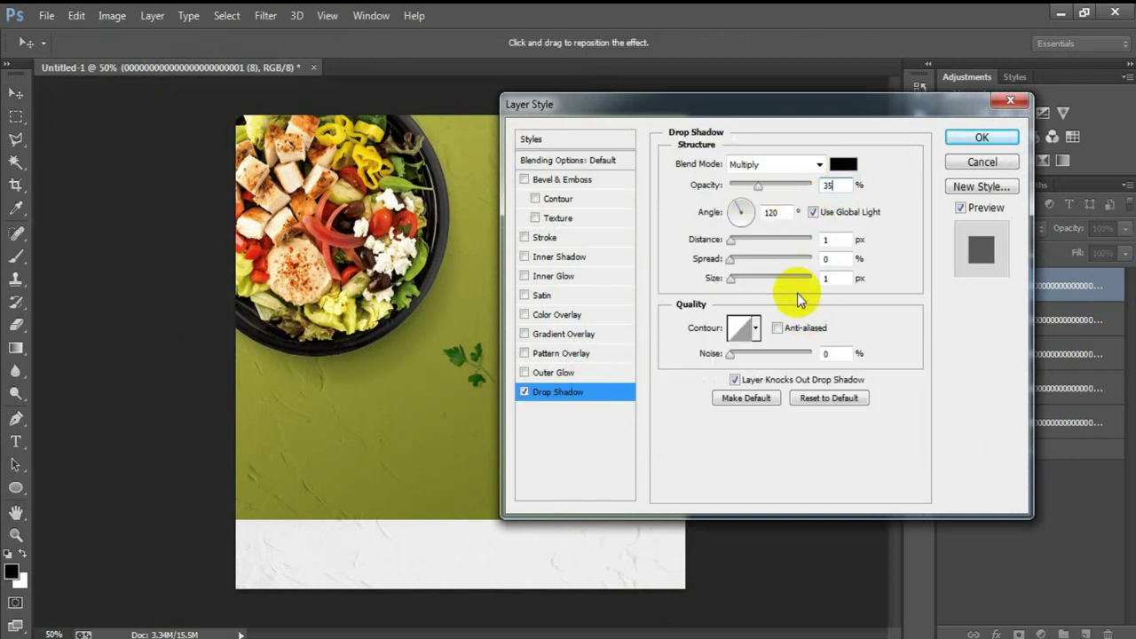
double_click(773, 213)
type("90")
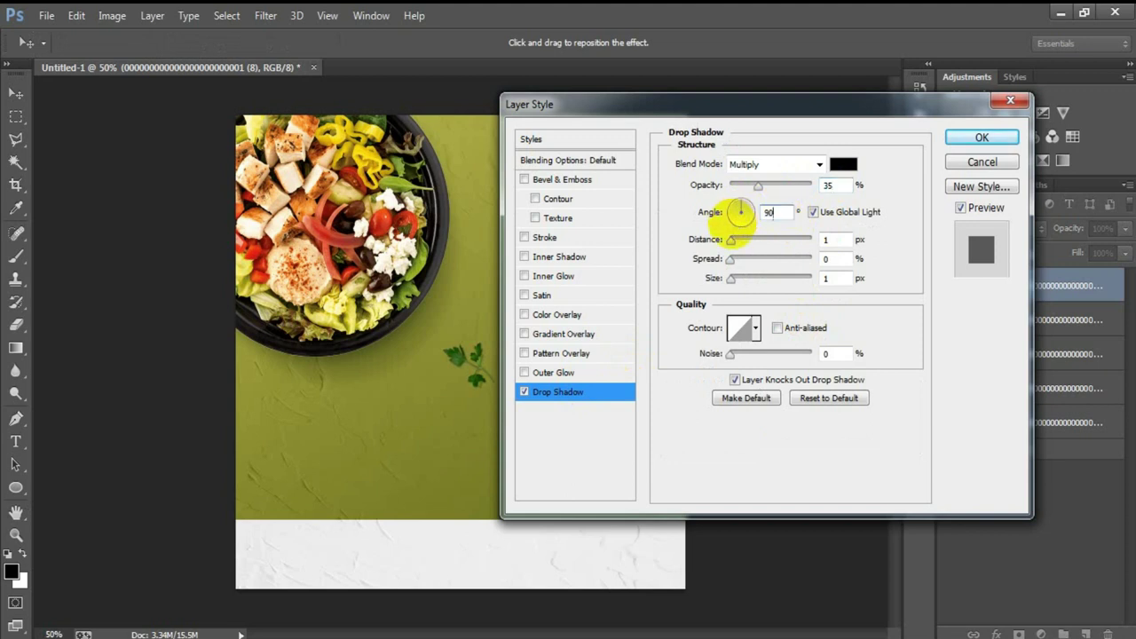
double_click(827, 239)
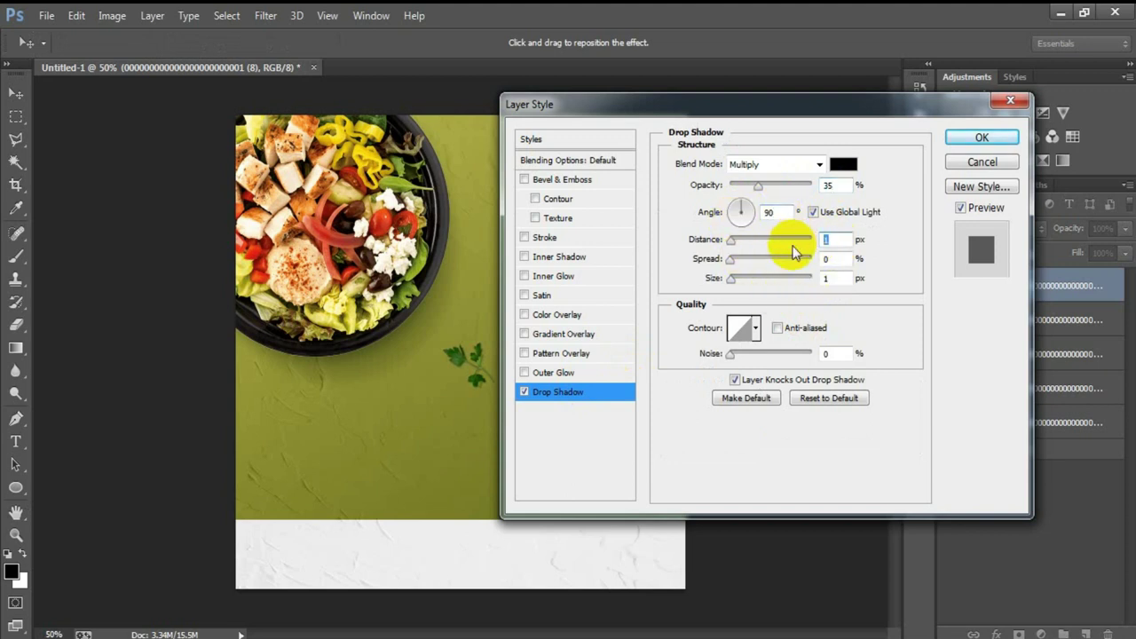
type("7")
double_click(827, 278)
type("6")
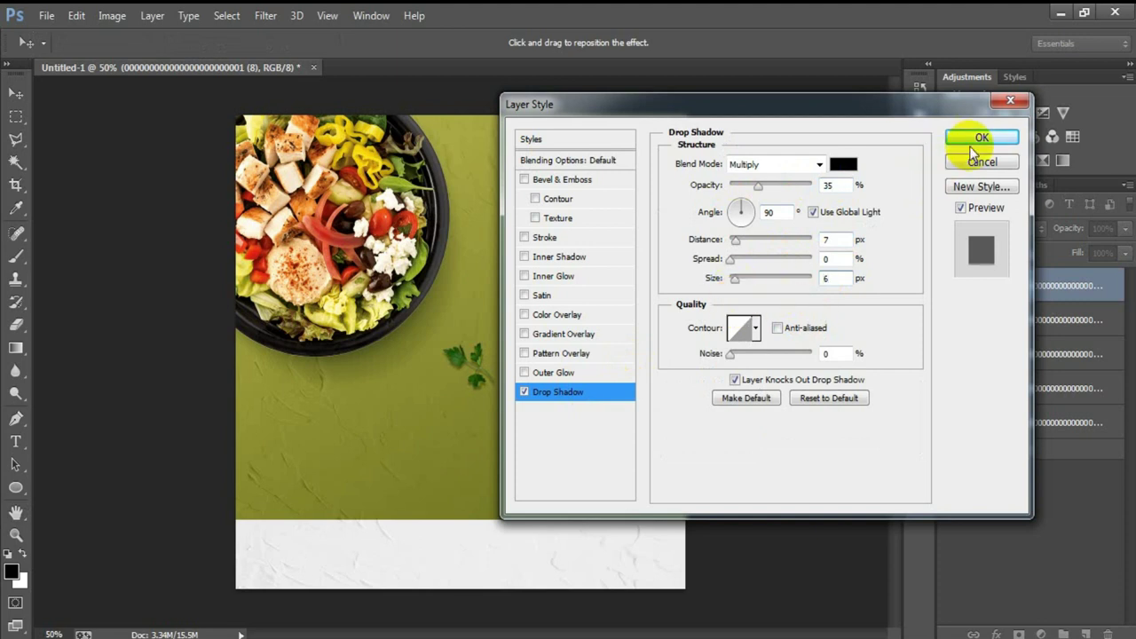
left_click(976, 141)
left_click(1118, 285)
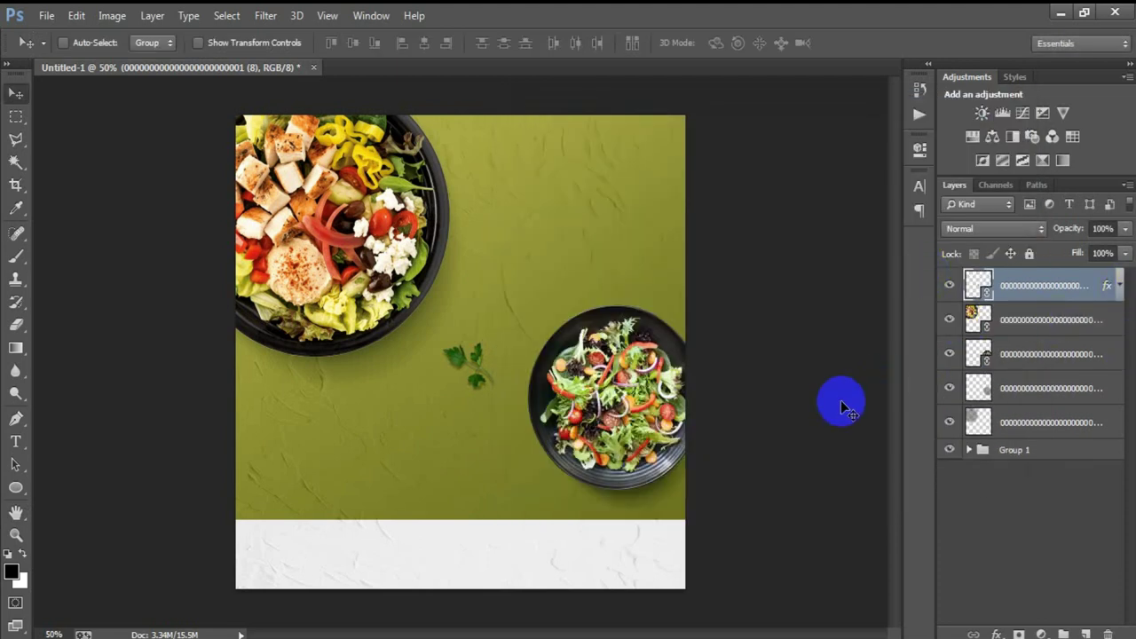
key("ctrl+j")
Step: Move the copied parsley sprig near the top edge, scaled to 19.70% and rotated about 125°
mouse_move(477, 360)
left_mouse_down()
mouse_move(489, 139)
mouse_move(507, 246)
mouse_move(355, 155)
left_mouse_up()
key("ctrl+t")
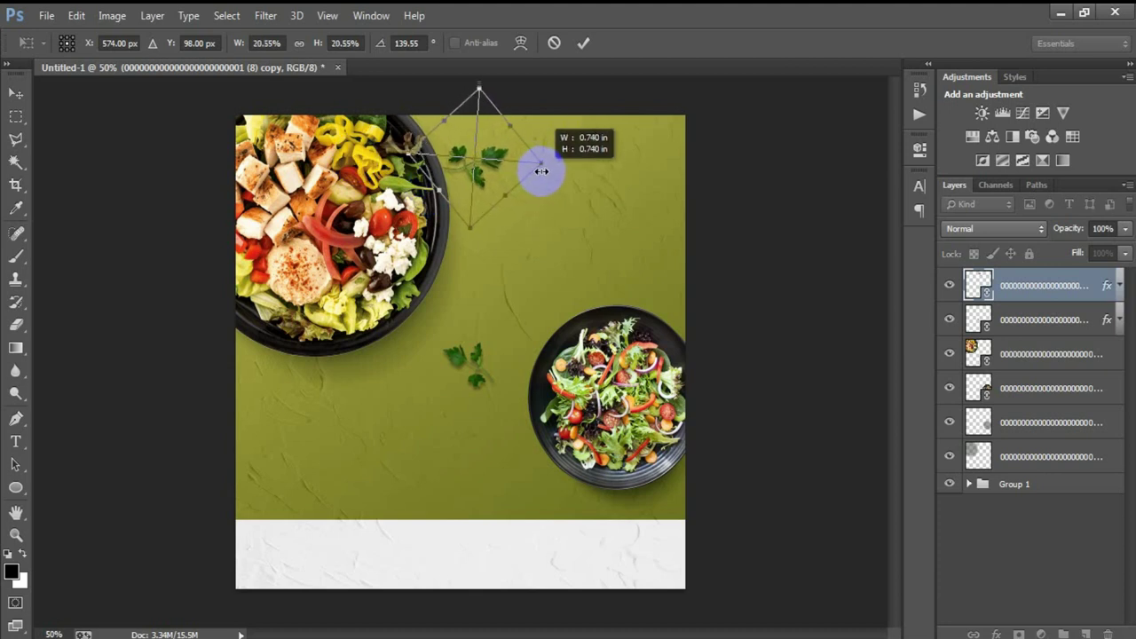
mouse_move(530, 166)
left_mouse_down()
mouse_move(539, 178)
mouse_move(510, 171)
left_mouse_up()
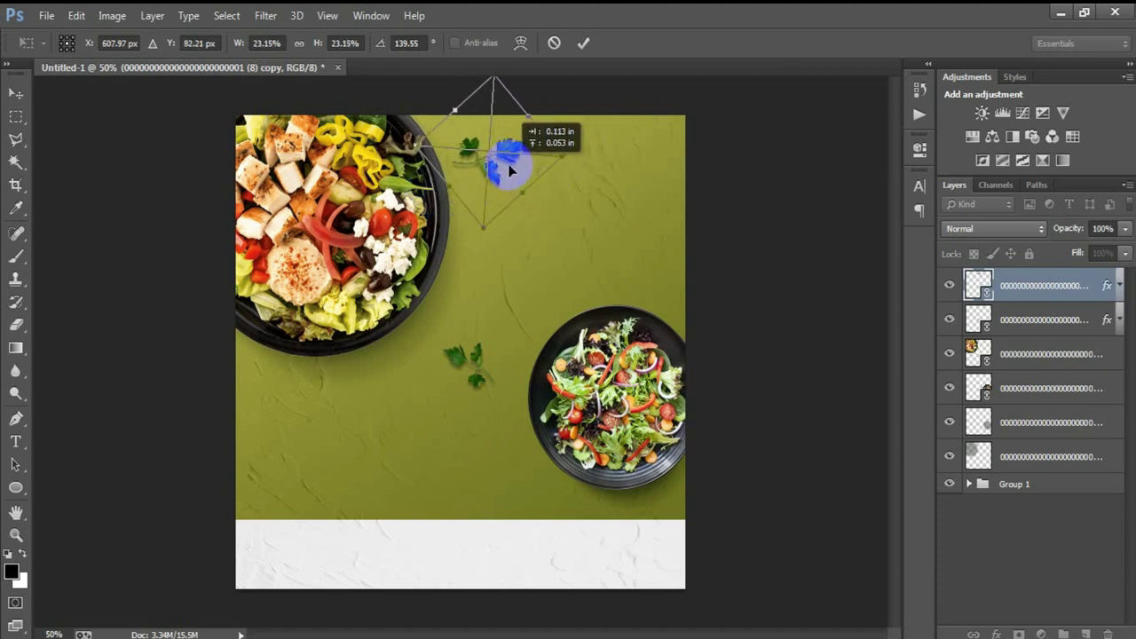
key("ctrl+z")
left_click_drag(563, 208, 570, 198)
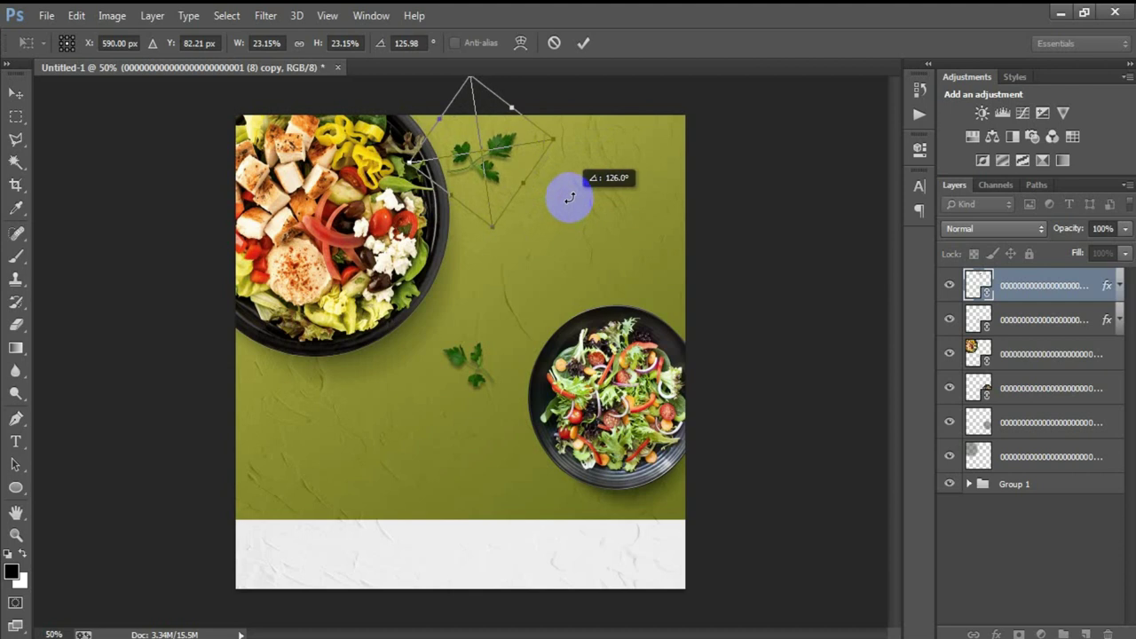
left_click_drag(494, 224, 495, 213)
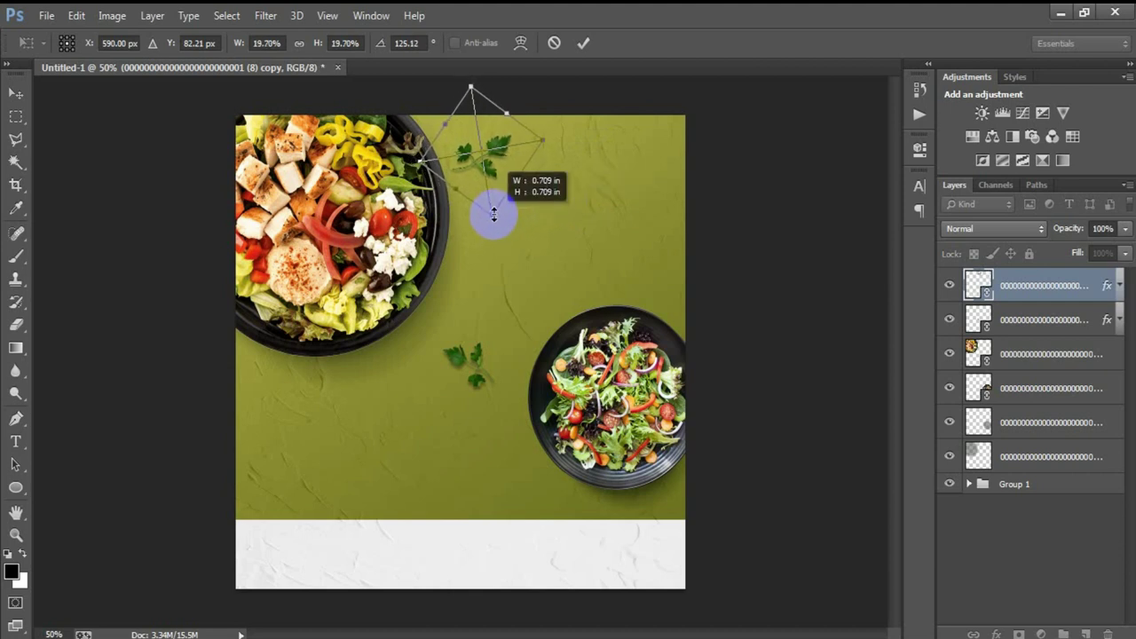
left_click(583, 43)
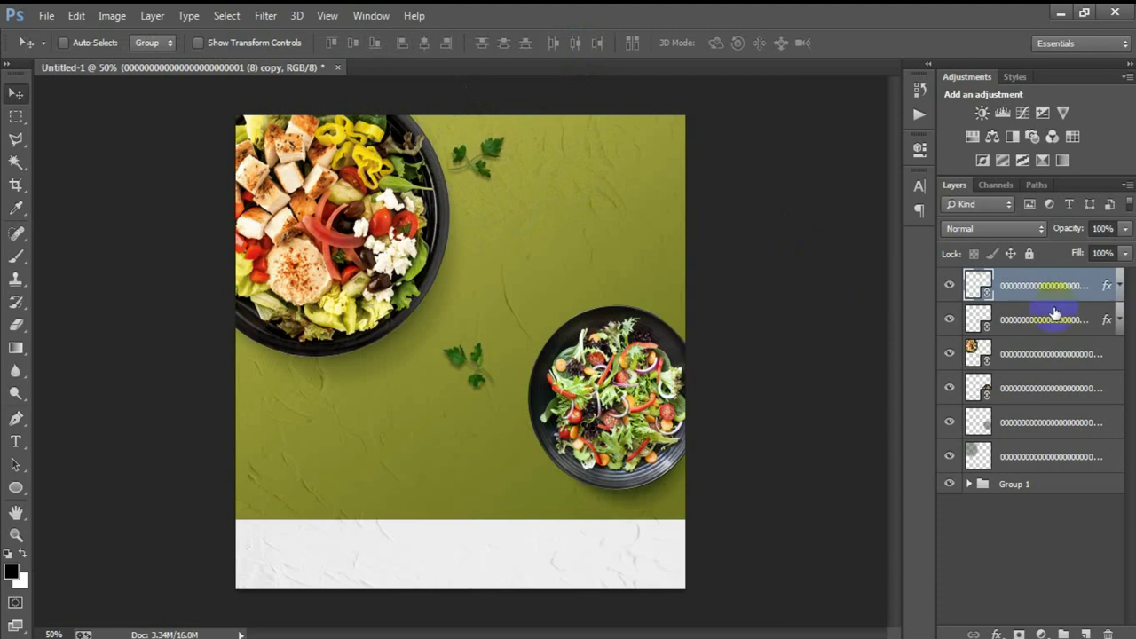
Step: Give the bowl a 35% opacity, 6 px distance, 6 px size shadow; group six layers into Group 2
double_click(1113, 293)
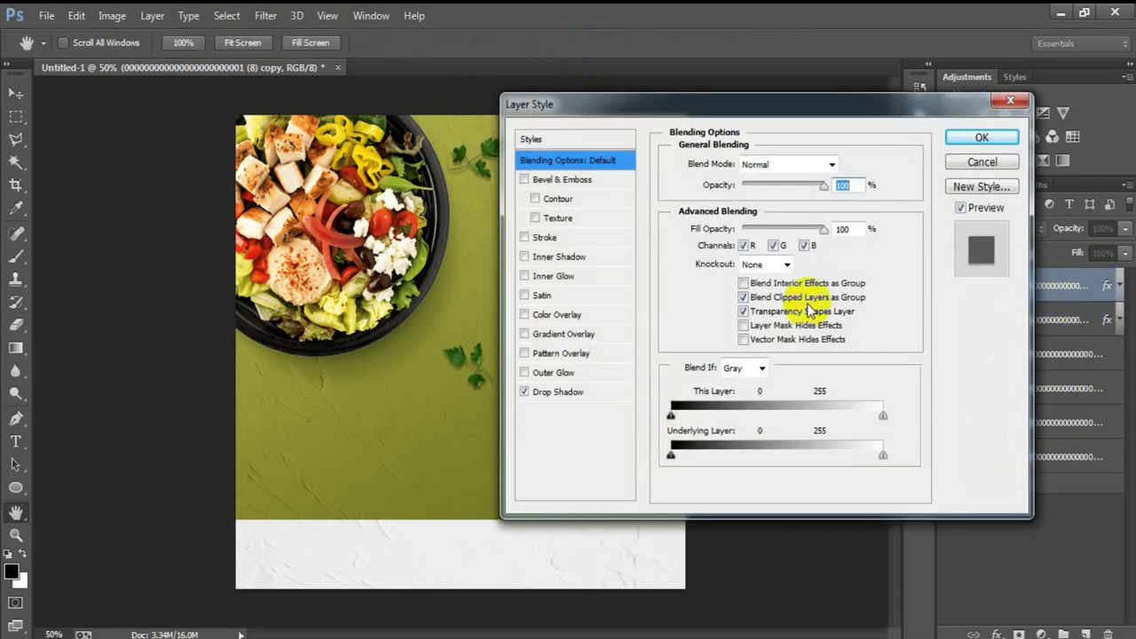
left_click(589, 391)
mouse_move(753, 184)
left_mouse_down()
mouse_move(750, 195)
mouse_move(758, 188)
left_mouse_up()
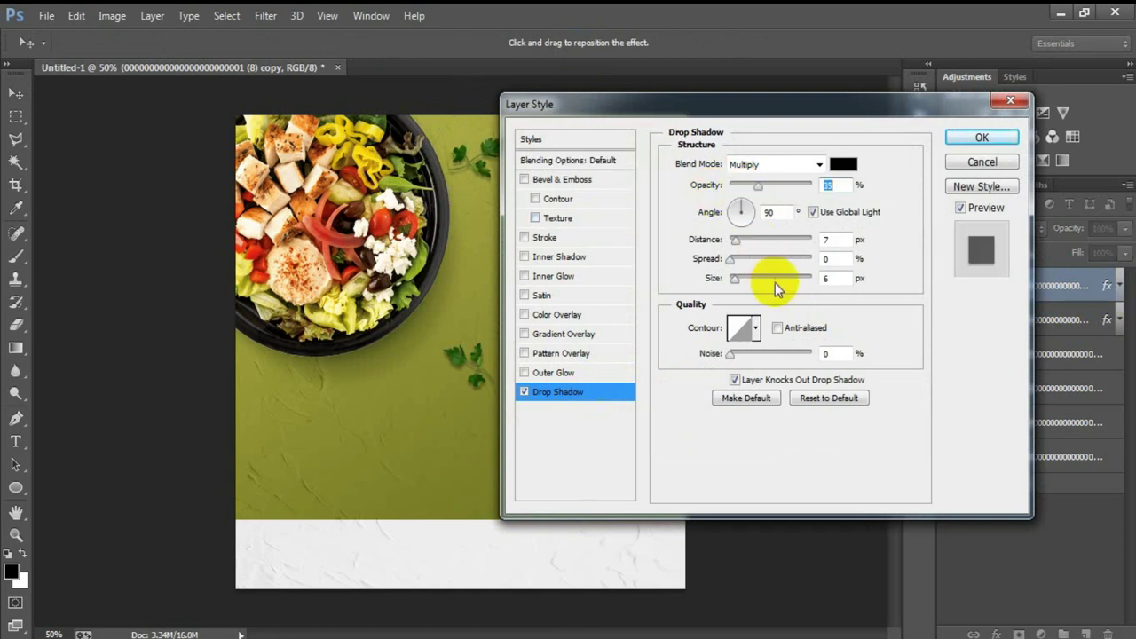
left_click(740, 242)
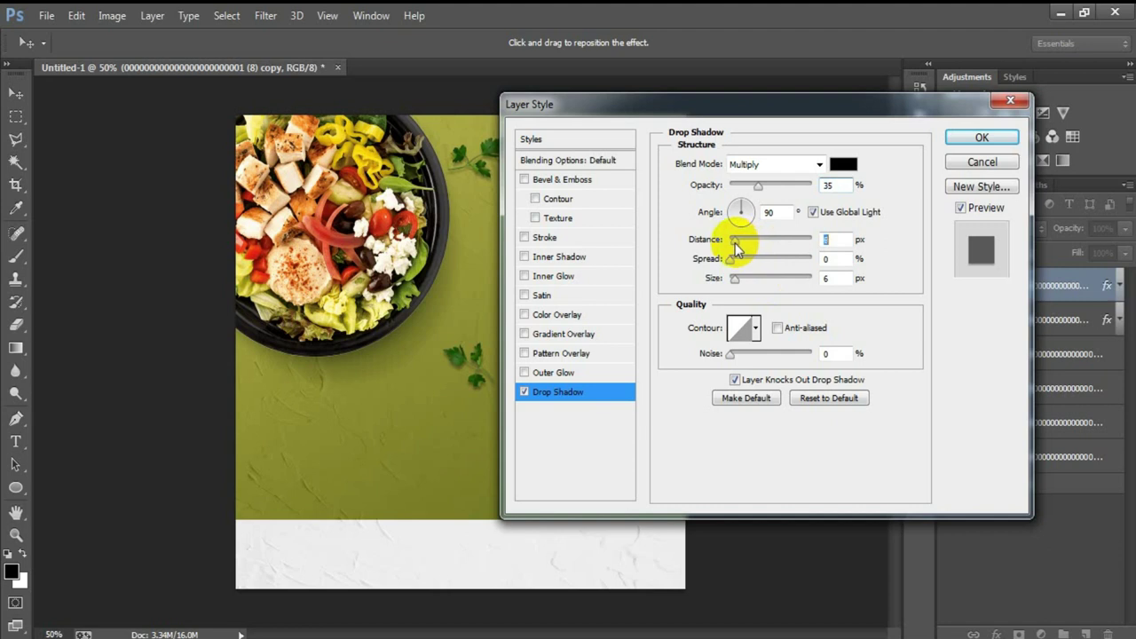
left_click(734, 281)
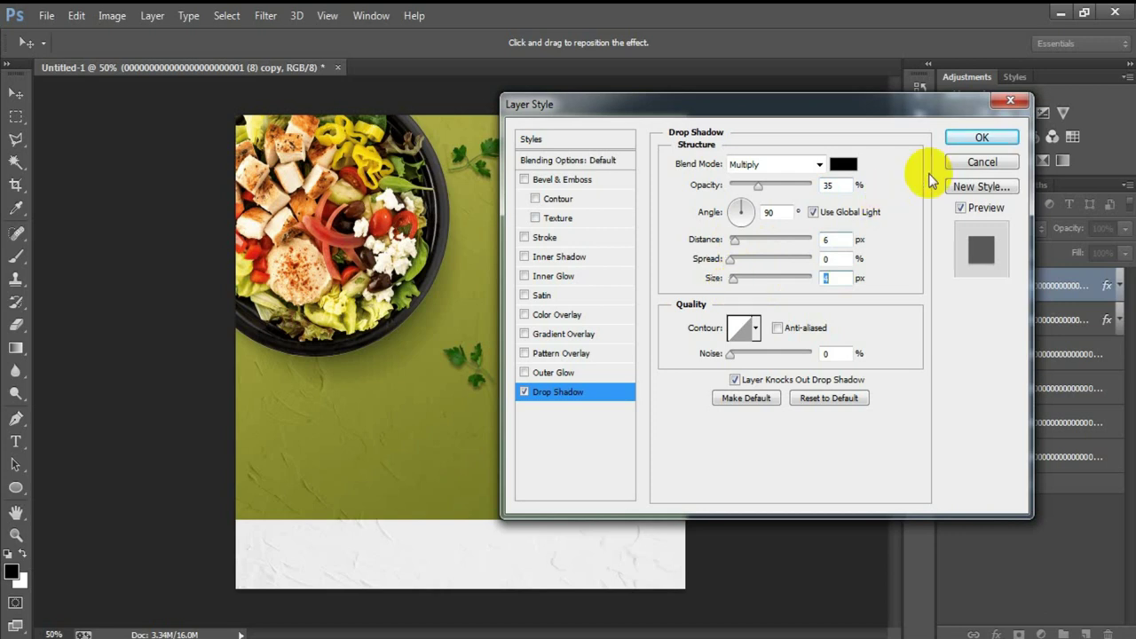
left_click(967, 137)
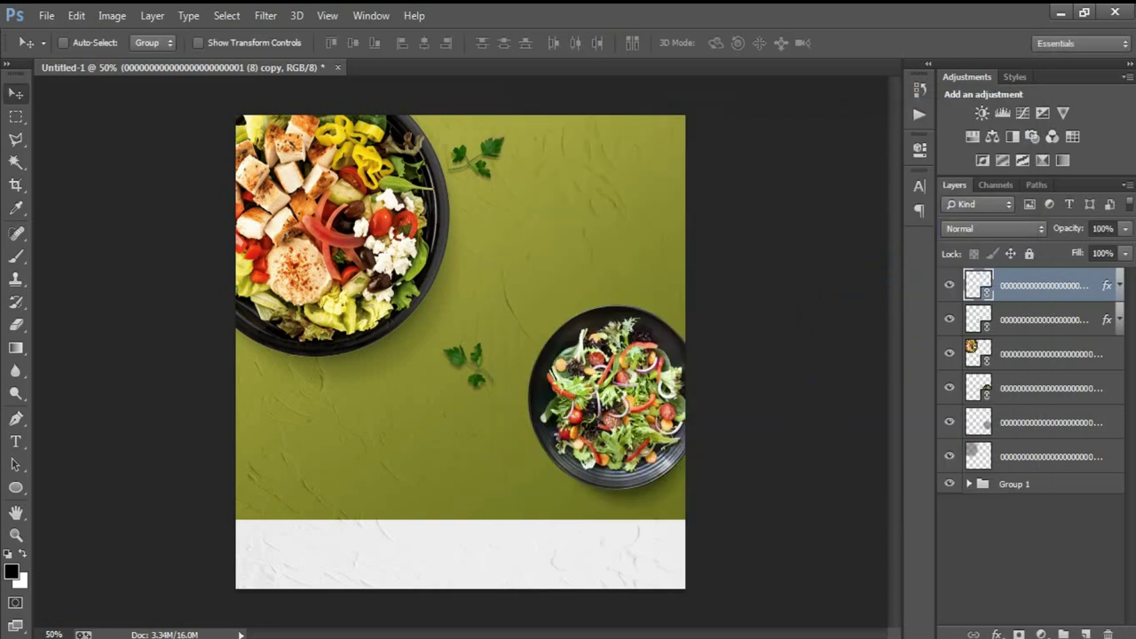
left_click(1065, 456, "shift")
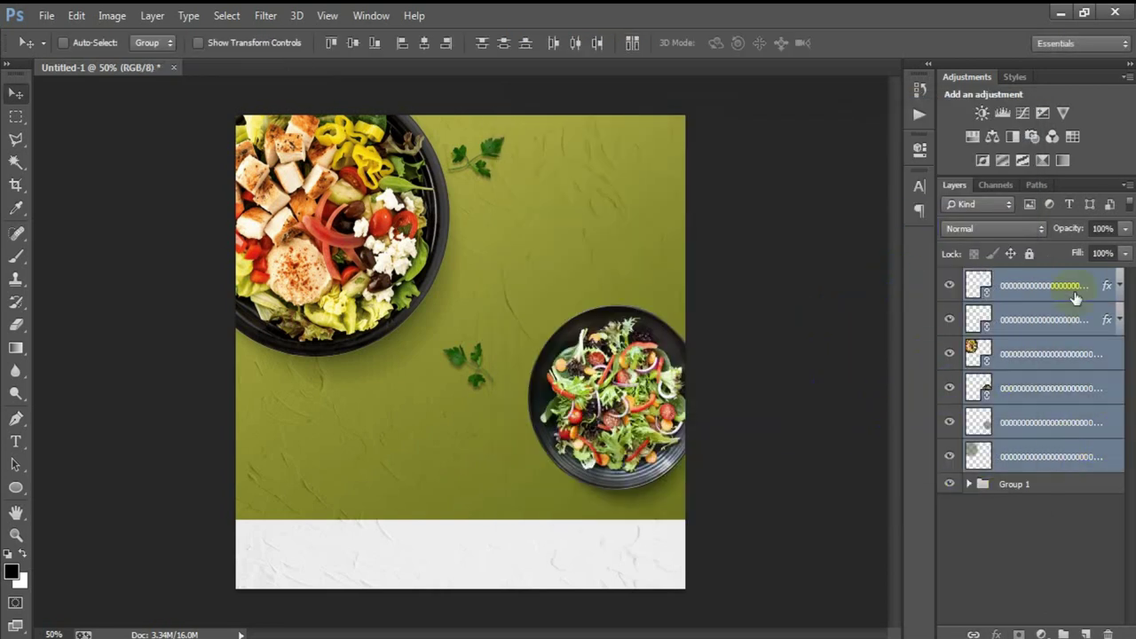
key("ctrl+g")
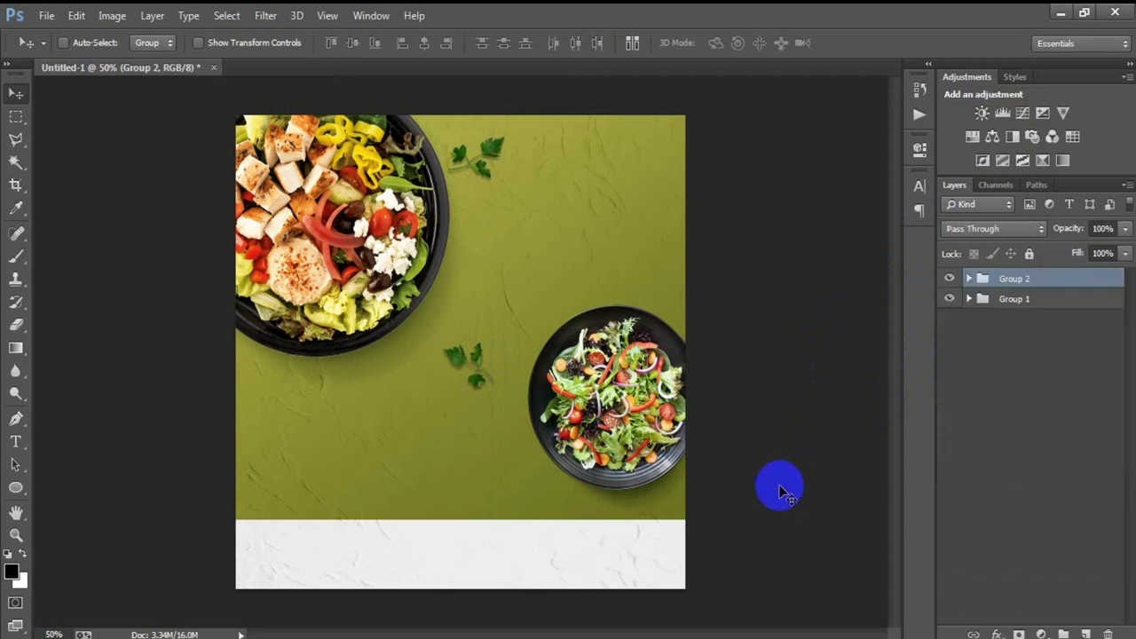
Step: On a new layer, type the headline word Healthy on the green background
left_click(1084, 633)
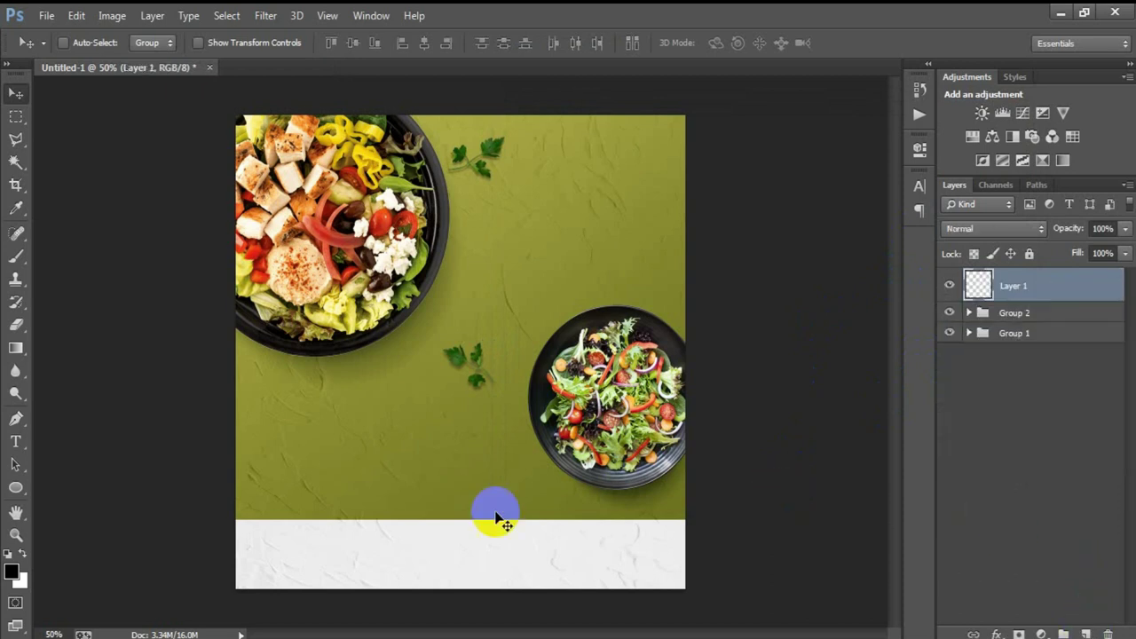
left_click(18, 439)
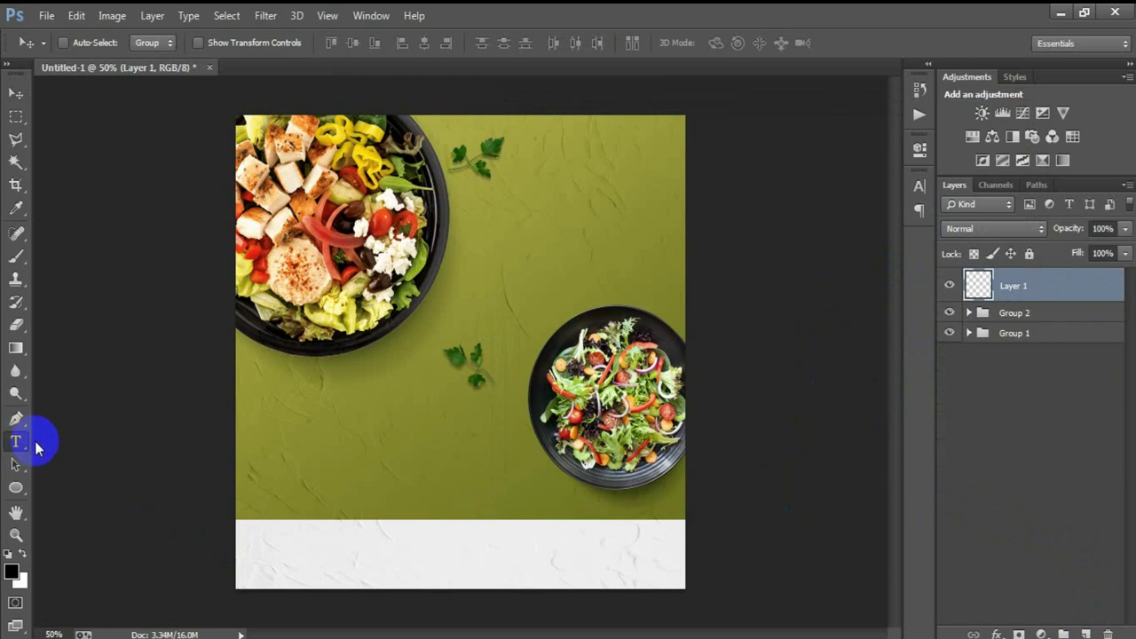
left_click(84, 436)
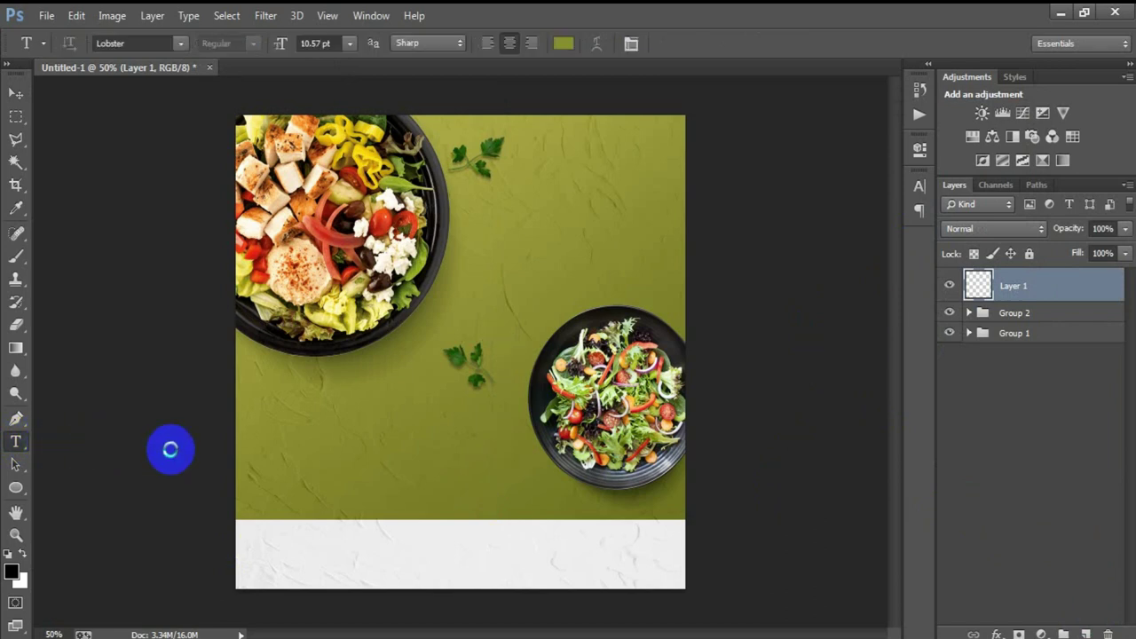
left_click(310, 414)
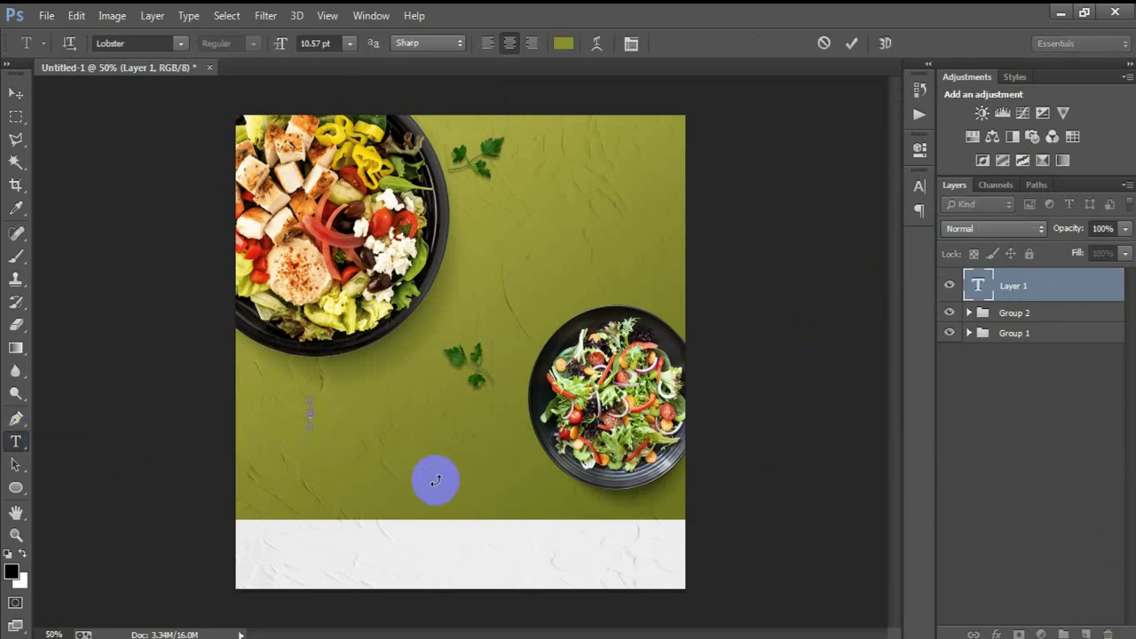
left_click(15, 94)
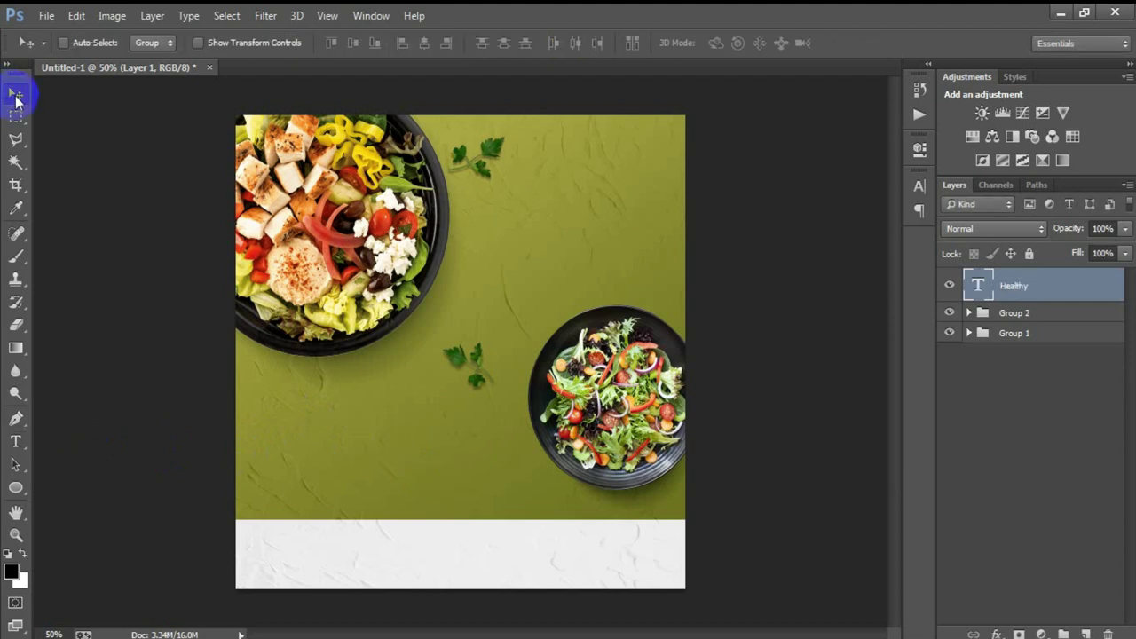
Step: Set the Healthy text colour to white
left_click(919, 186)
left_click(864, 285)
left_click(546, 168)
left_click(360, 116)
left_click(836, 137)
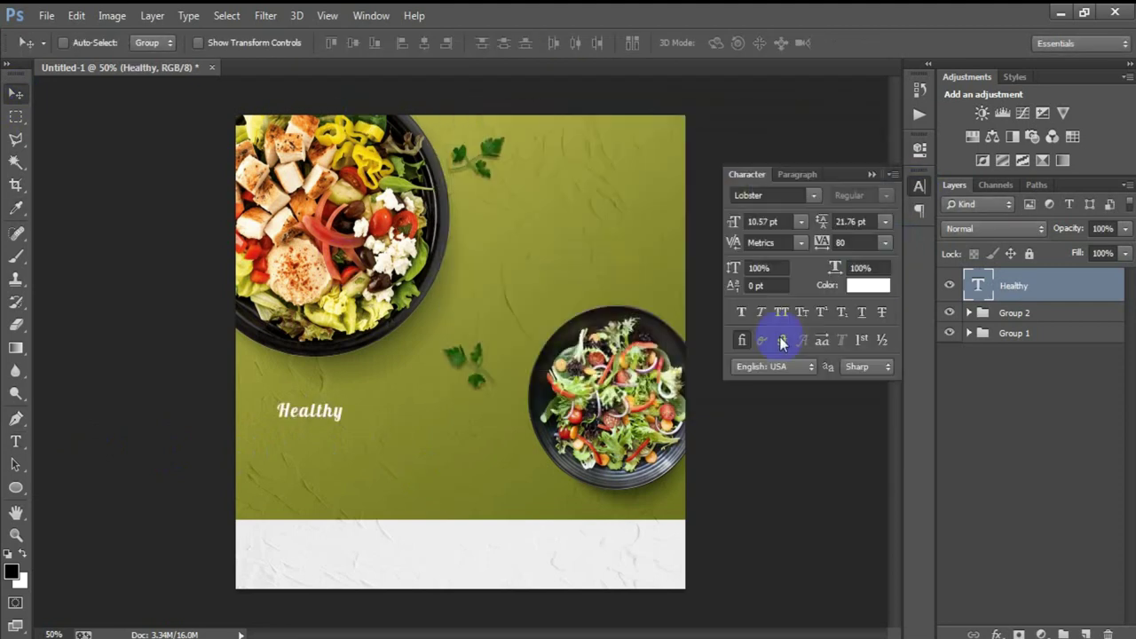
Step: Scale Healthy up and move it to the upper right of the poster
left_click_drag(334, 417, 341, 419)
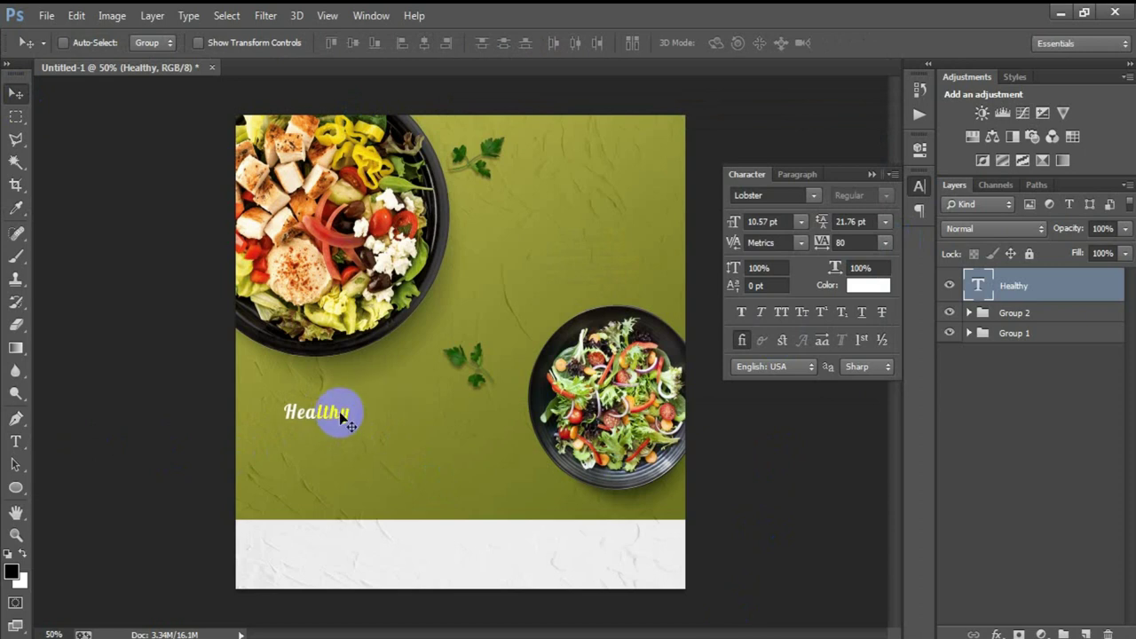
key("ctrl+t")
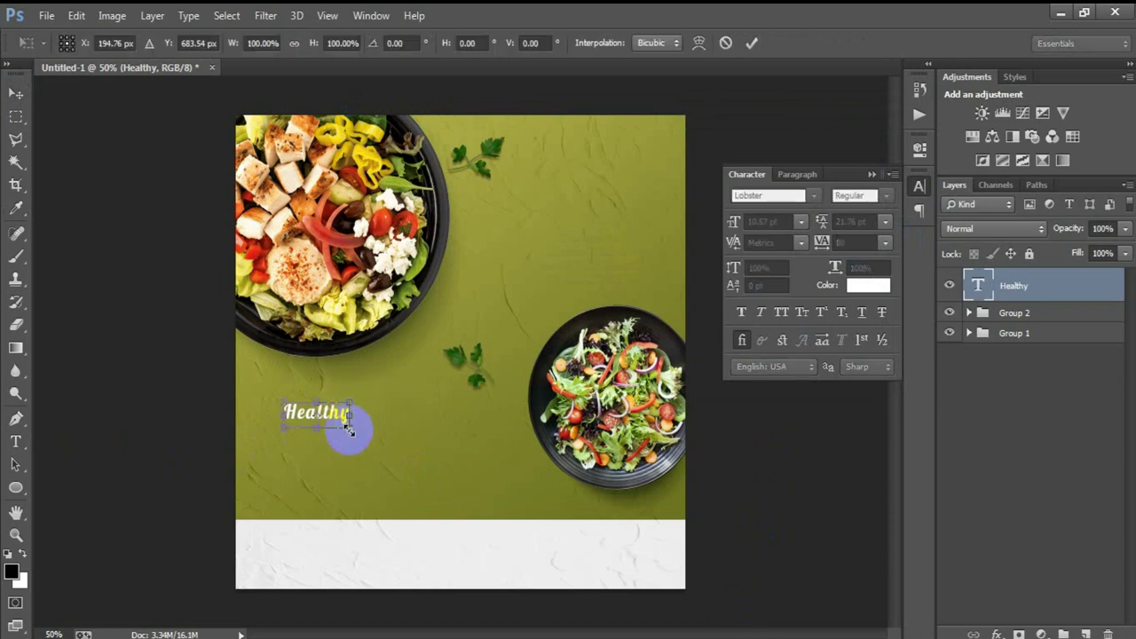
left_click_drag(352, 410, 400, 520)
left_click_drag(312, 395, 565, 200)
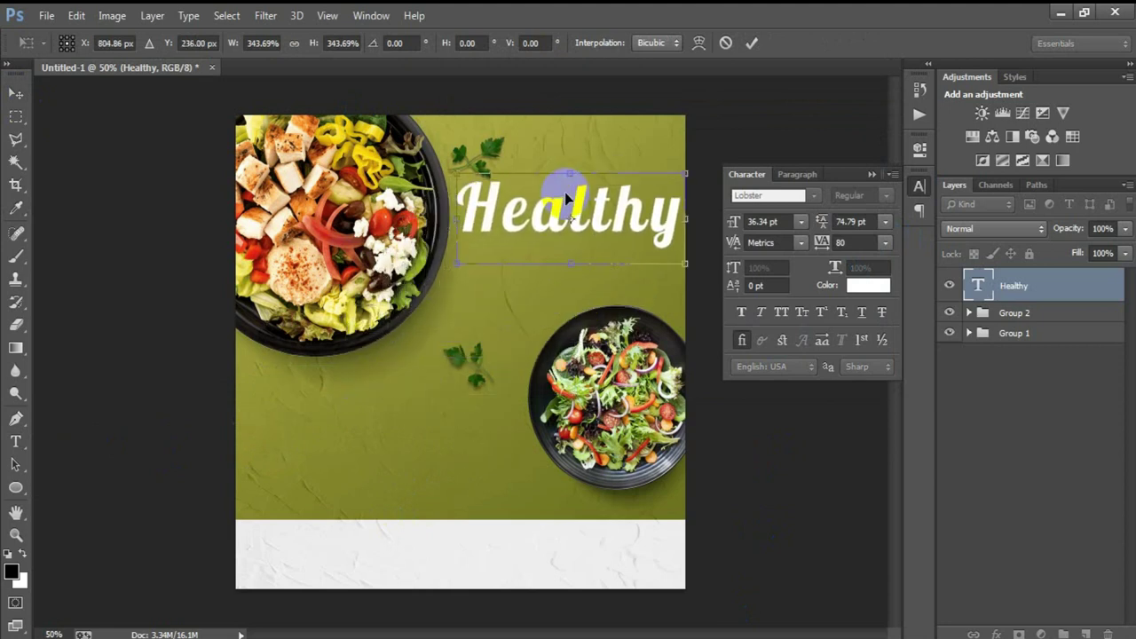
left_click_drag(684, 263, 674, 259)
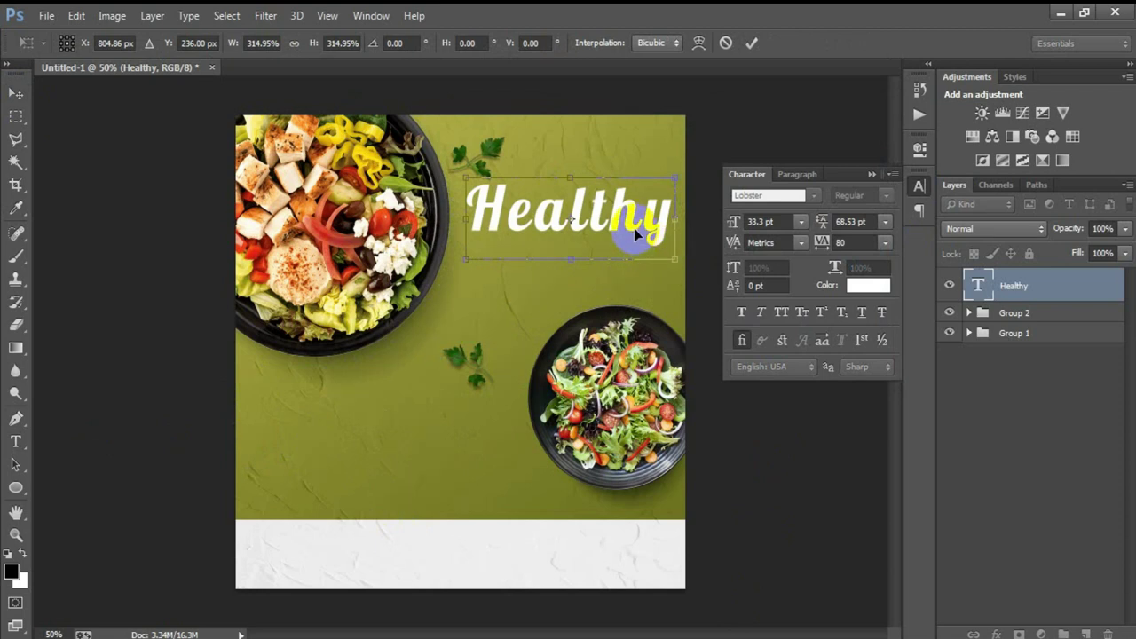
left_click(750, 43)
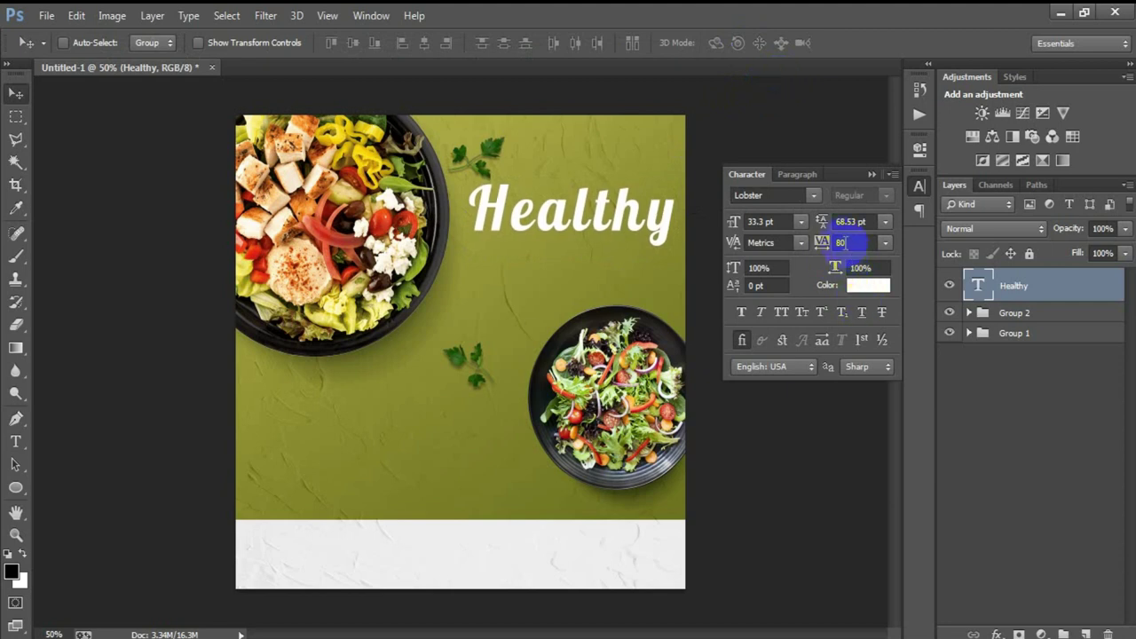
Step: Set Healthy's tracking to 20, enlarge it to about 110%, and duplicate the layer
left_click(839, 241)
type("20")
key("Return")
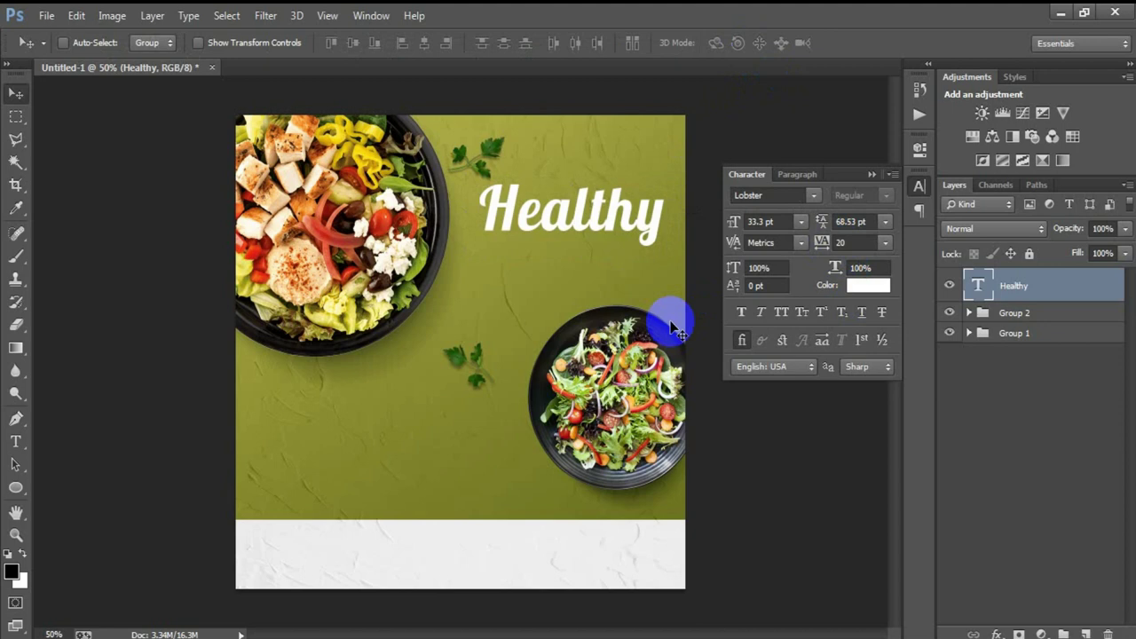
left_click(871, 174)
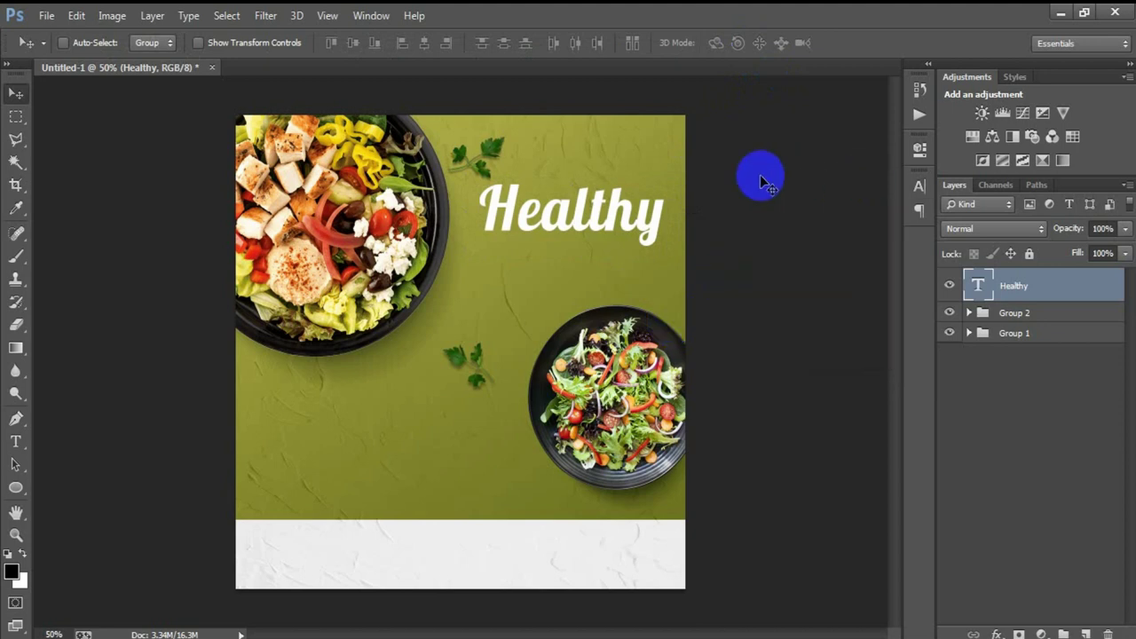
key("ctrl+t")
left_click_drag(659, 263, 640, 238)
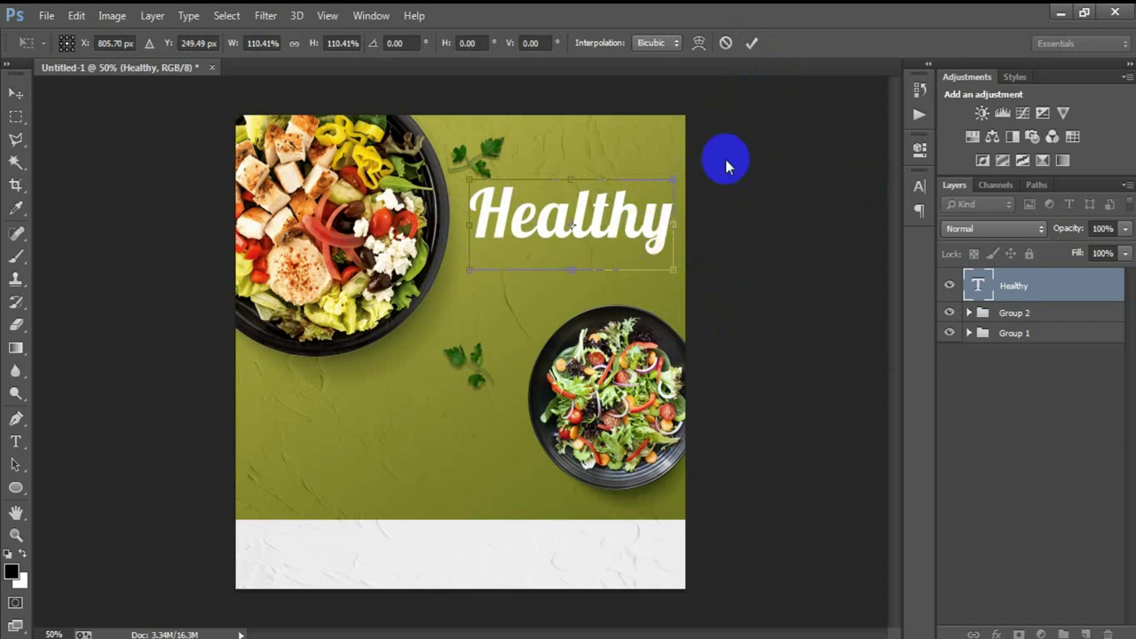
left_click(752, 42)
key("Right")
key("Right")
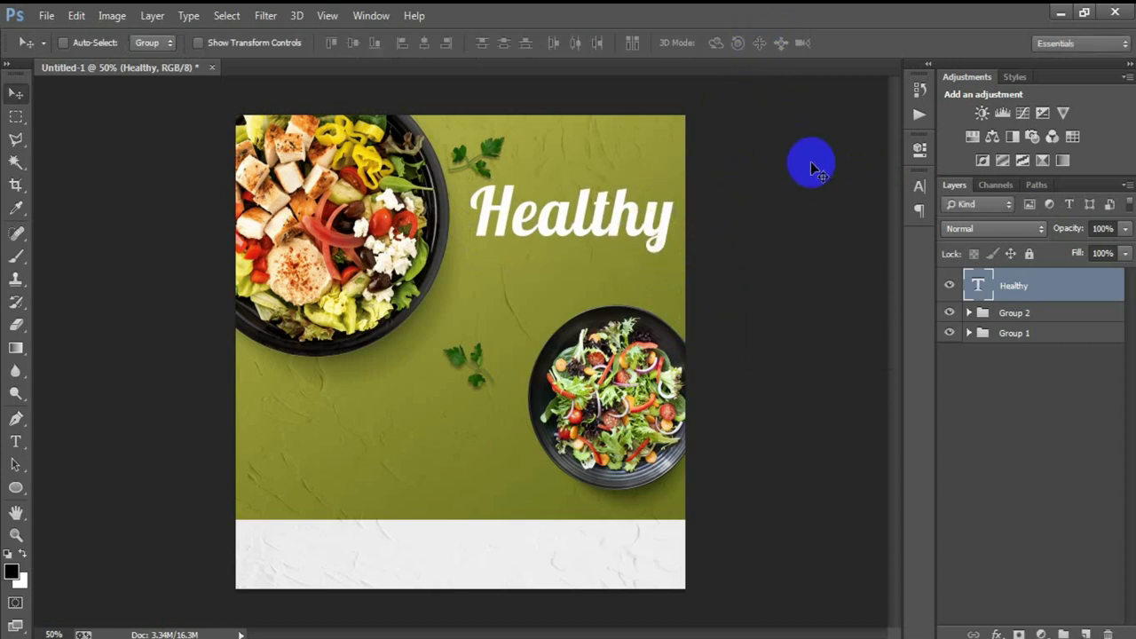
key("ctrl+j")
Step: Retype the copy as Tasty, shrink it to about 82%, and place it under Healthy
left_click_drag(520, 224, 489, 337)
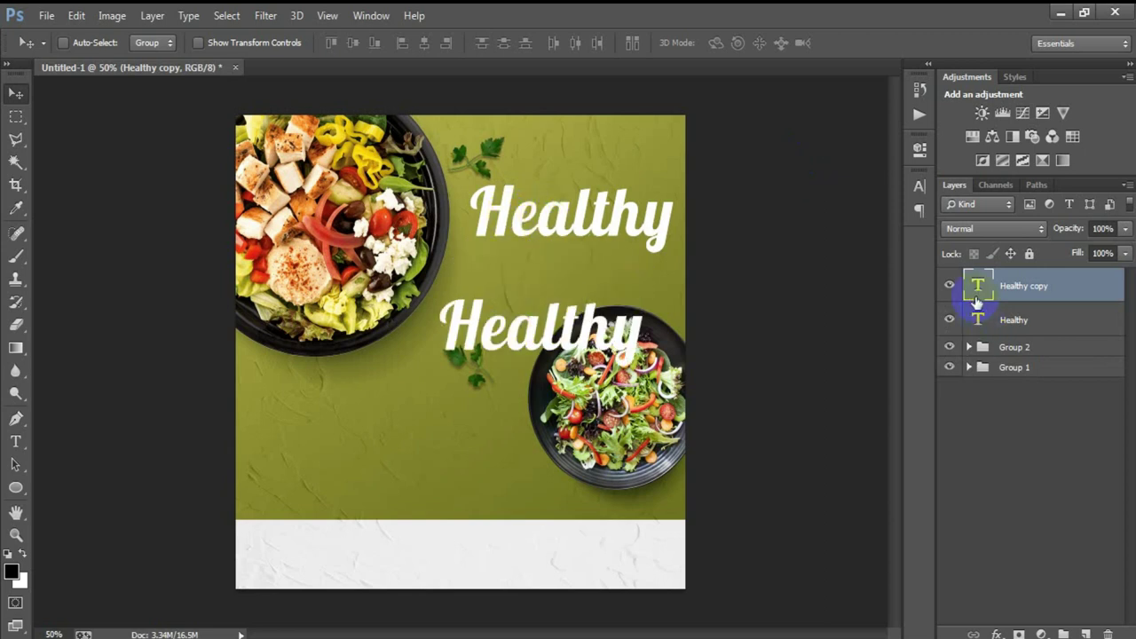
double_click(977, 302)
type("Tasty")
left_click(848, 43)
key("v")
key("ctrl+t")
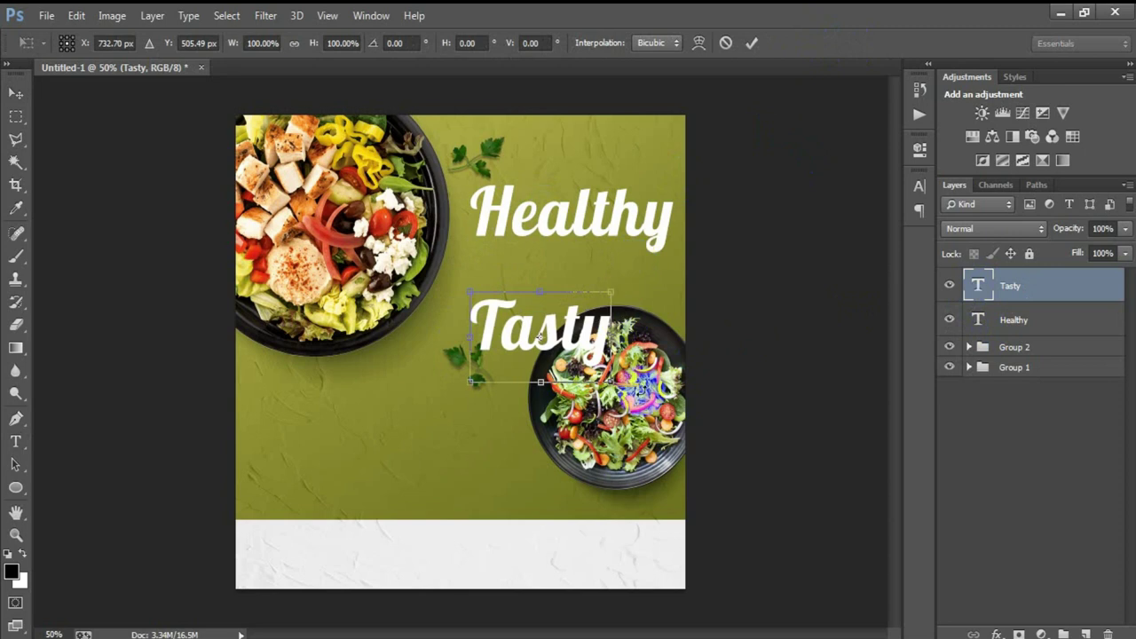
left_click_drag(612, 382, 587, 366)
mouse_move(588, 326)
left_mouse_down()
mouse_move(646, 318)
mouse_move(677, 272)
left_mouse_up()
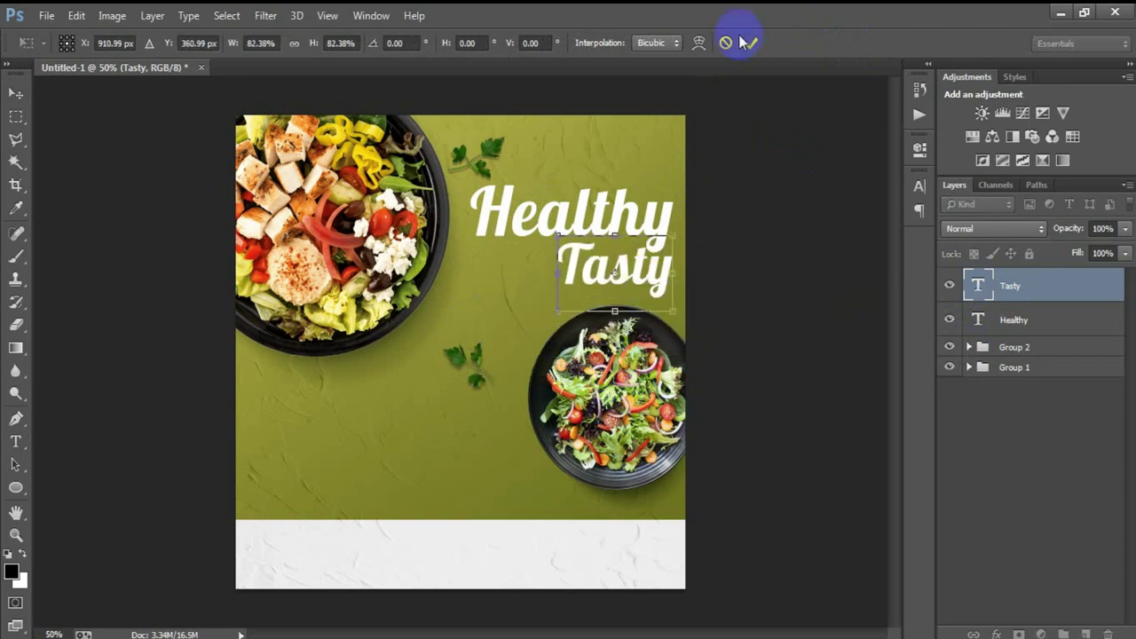
left_click(748, 42)
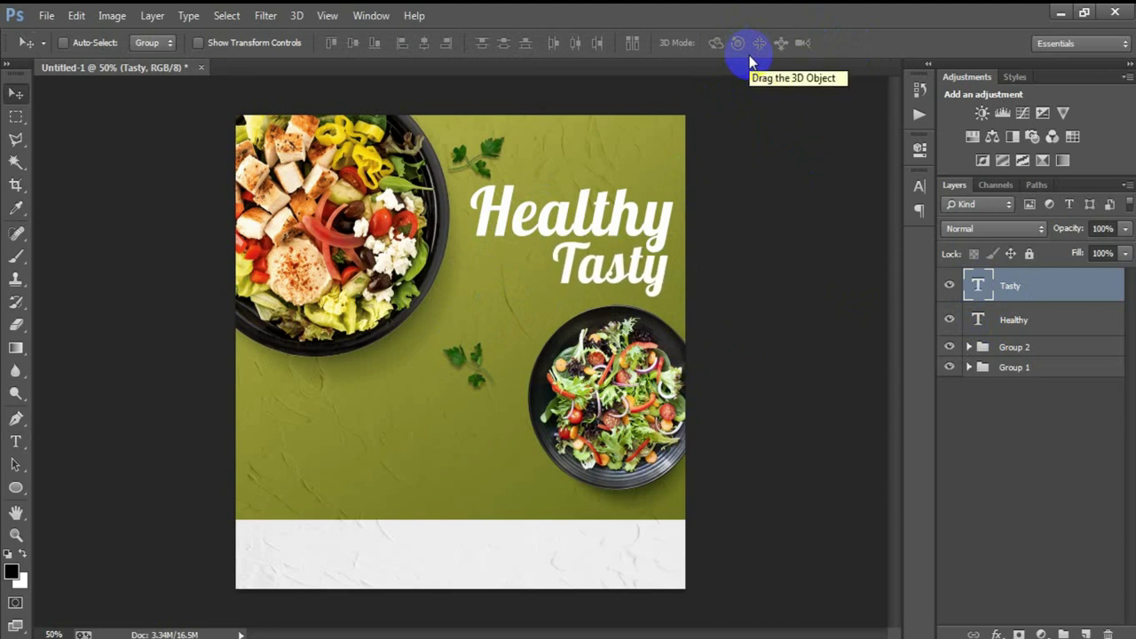
key("Left")
key("Left")
key("Left")
key("Left")
key("Left")
key("Left")
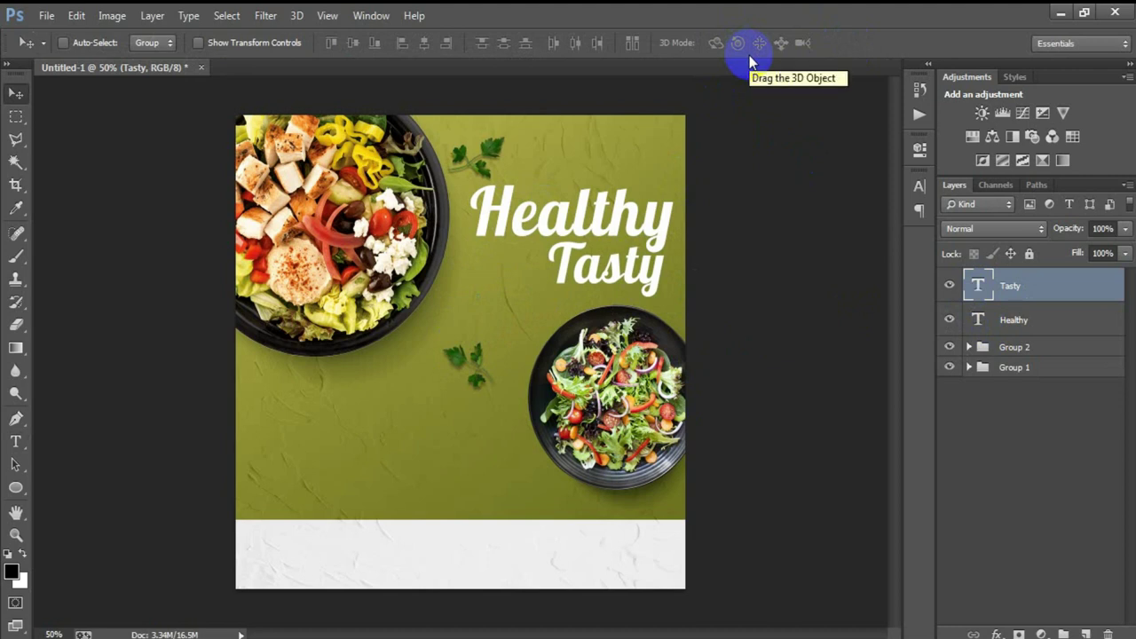
Step: Turn a duplicate of Tasty into a half-size & placed just before Tasty
key("ctrl+j")
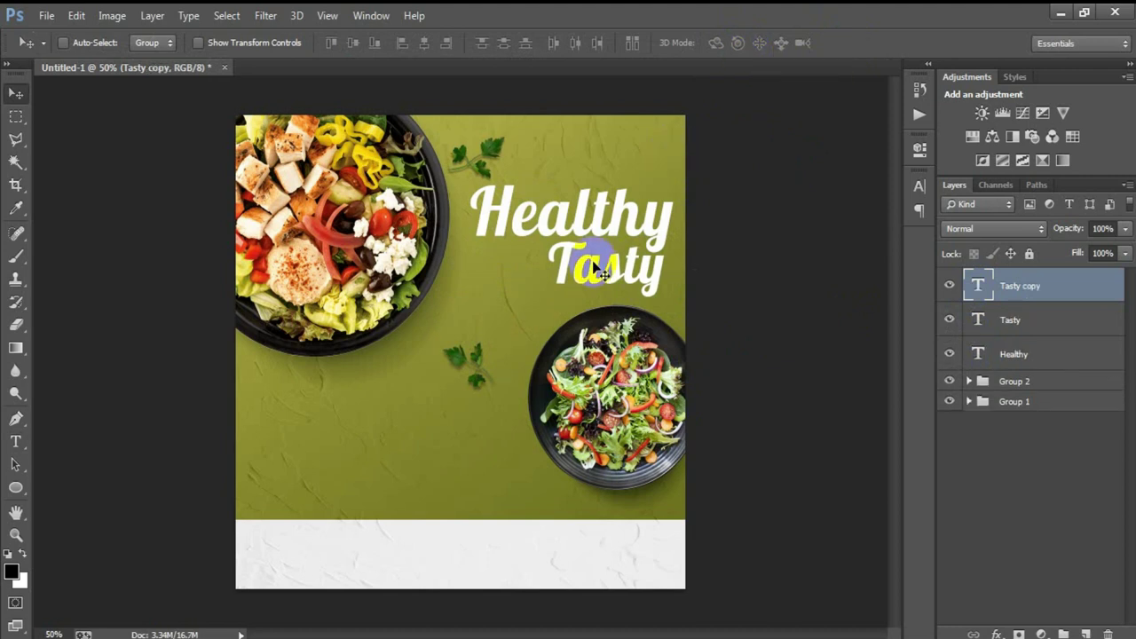
left_click_drag(569, 262, 466, 327)
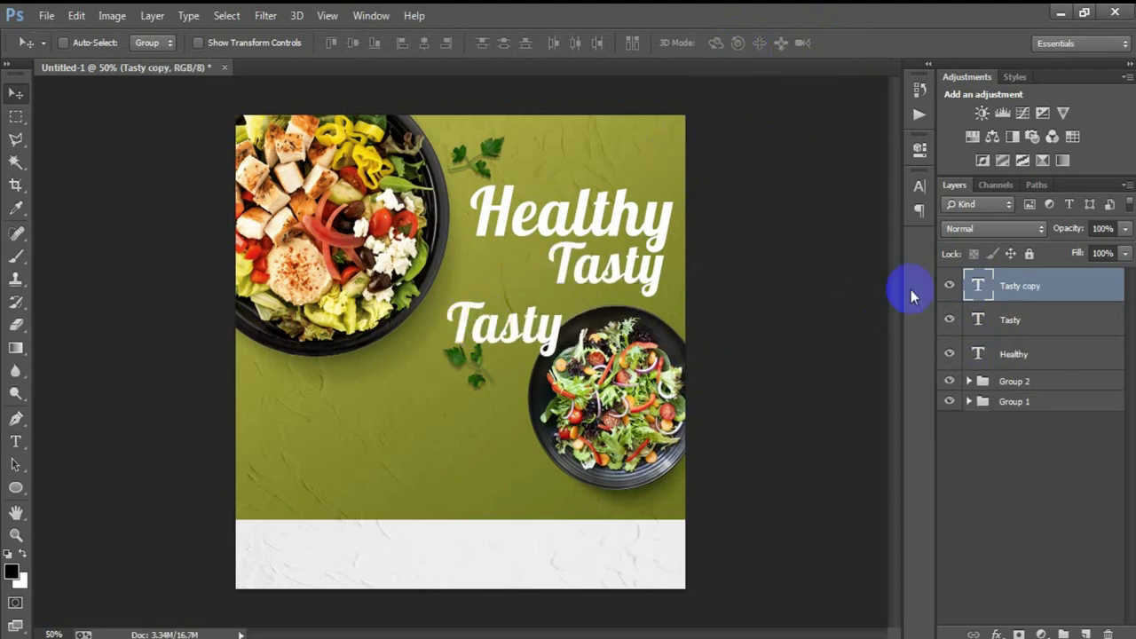
double_click(978, 286)
type("&")
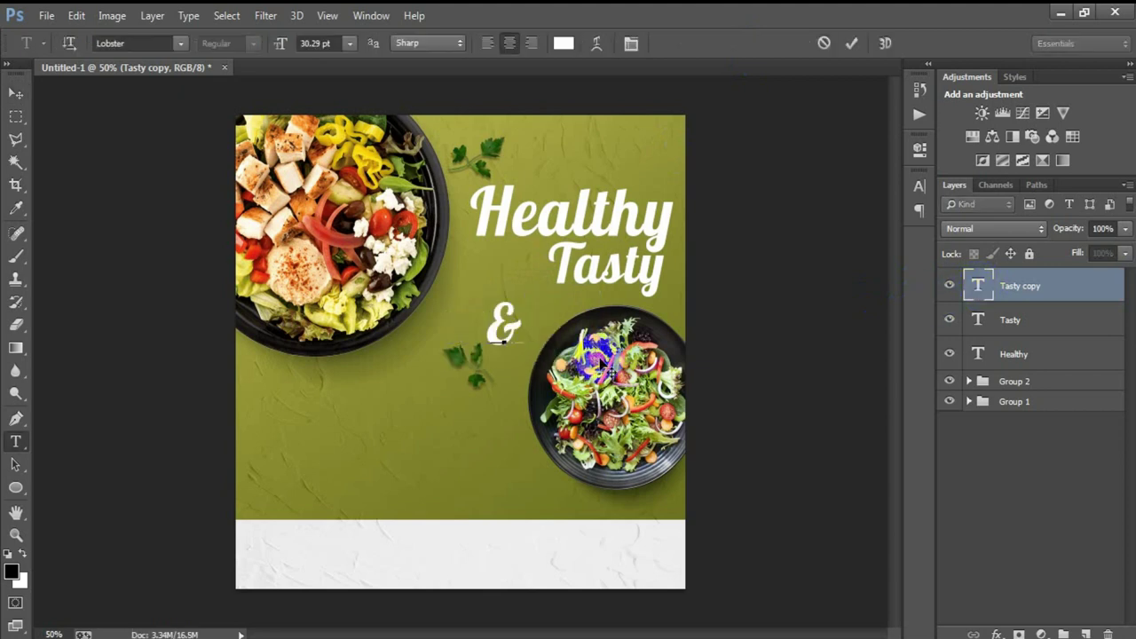
key("ctrl+Return")
key("v")
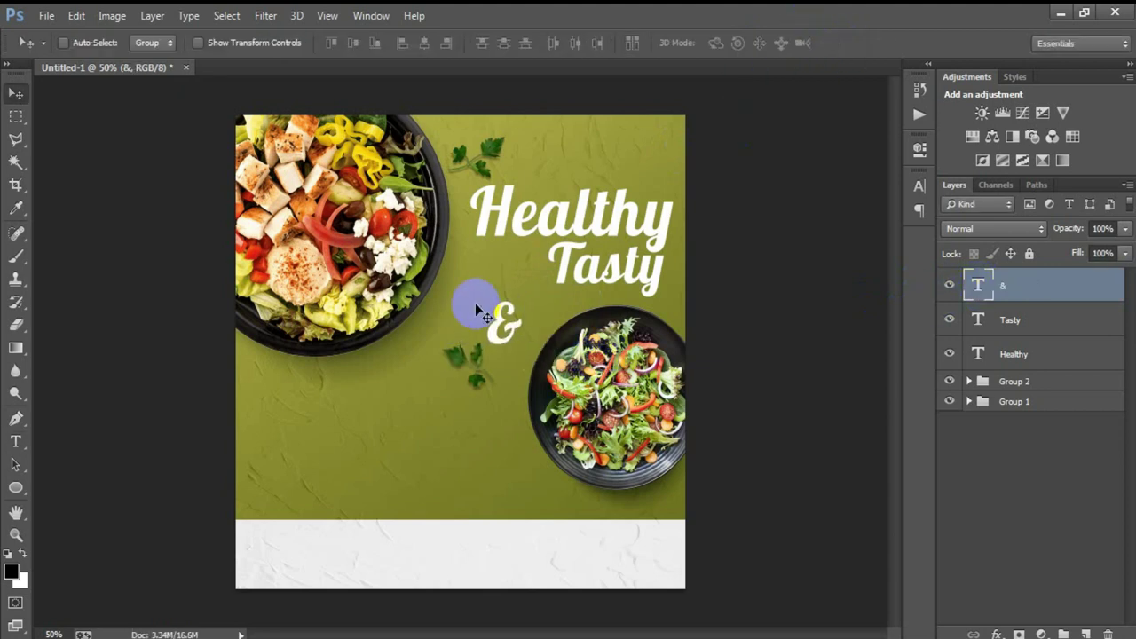
key("ctrl+t")
left_click_drag(522, 374, 518, 354)
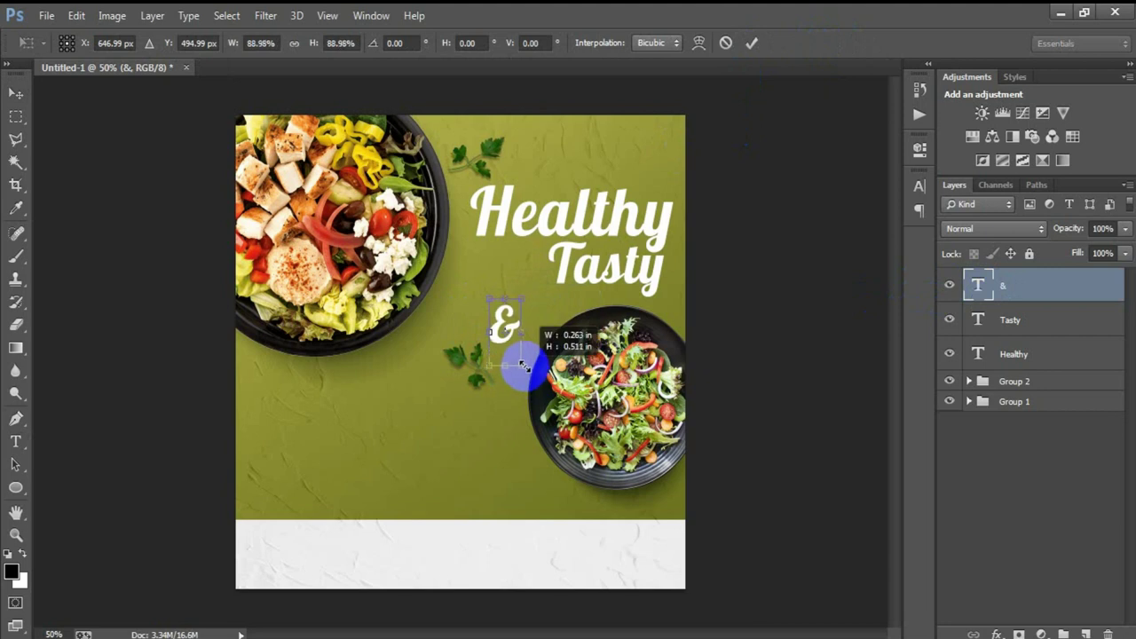
left_click(752, 43)
left_click_drag(507, 325, 535, 263)
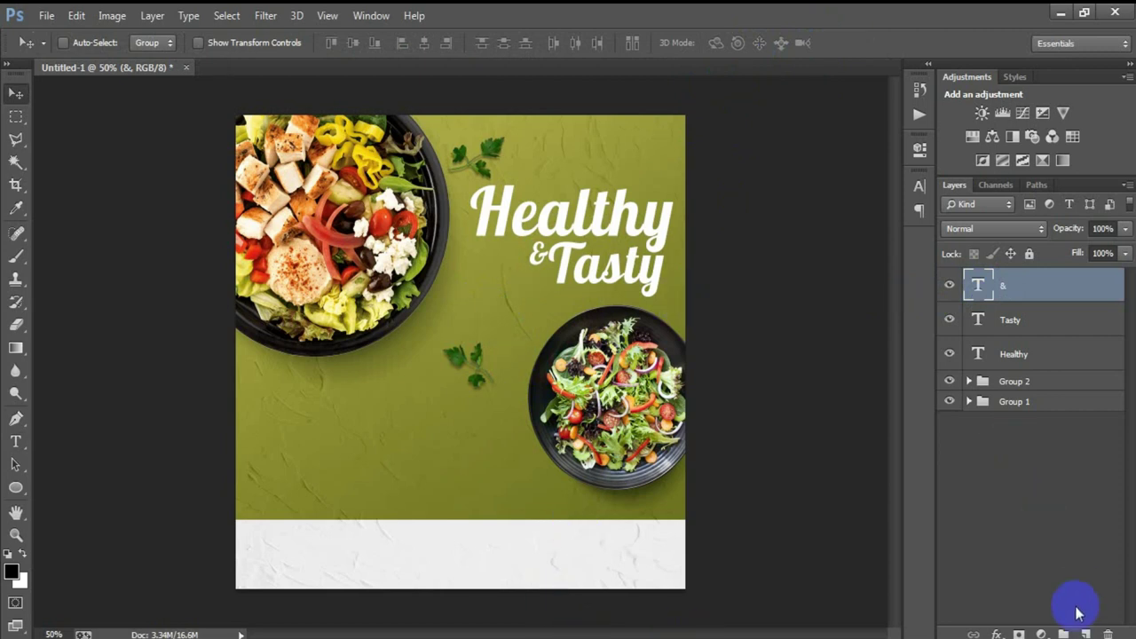
left_click(1085, 633)
Step: Type the word LUNCH as a new text line
left_click(15, 442)
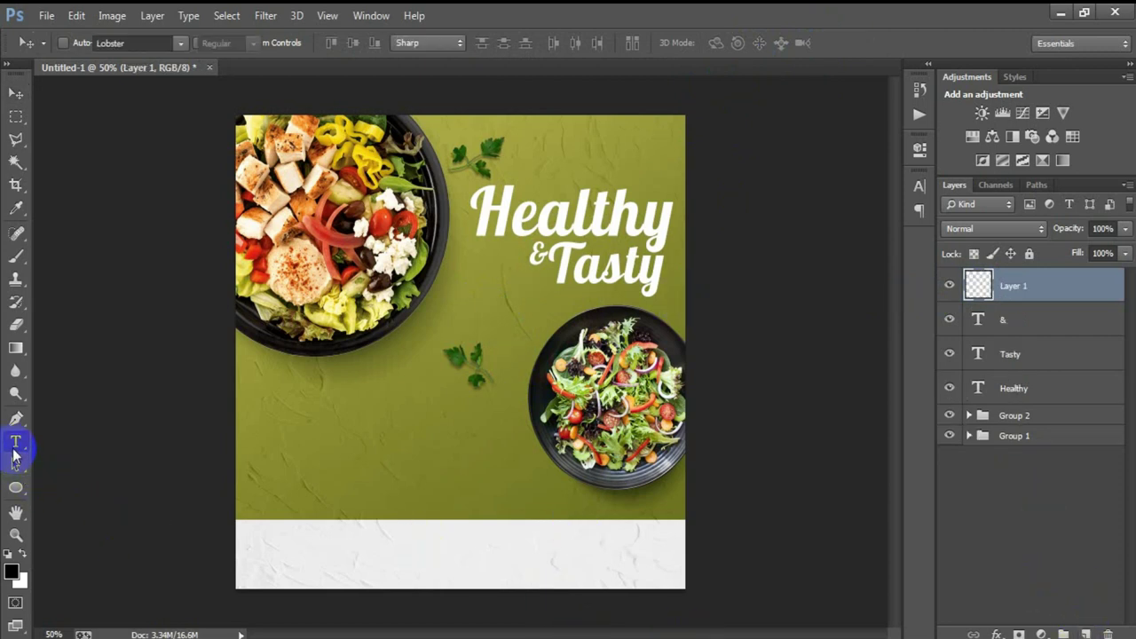
left_click(328, 402)
type("LUNCH")
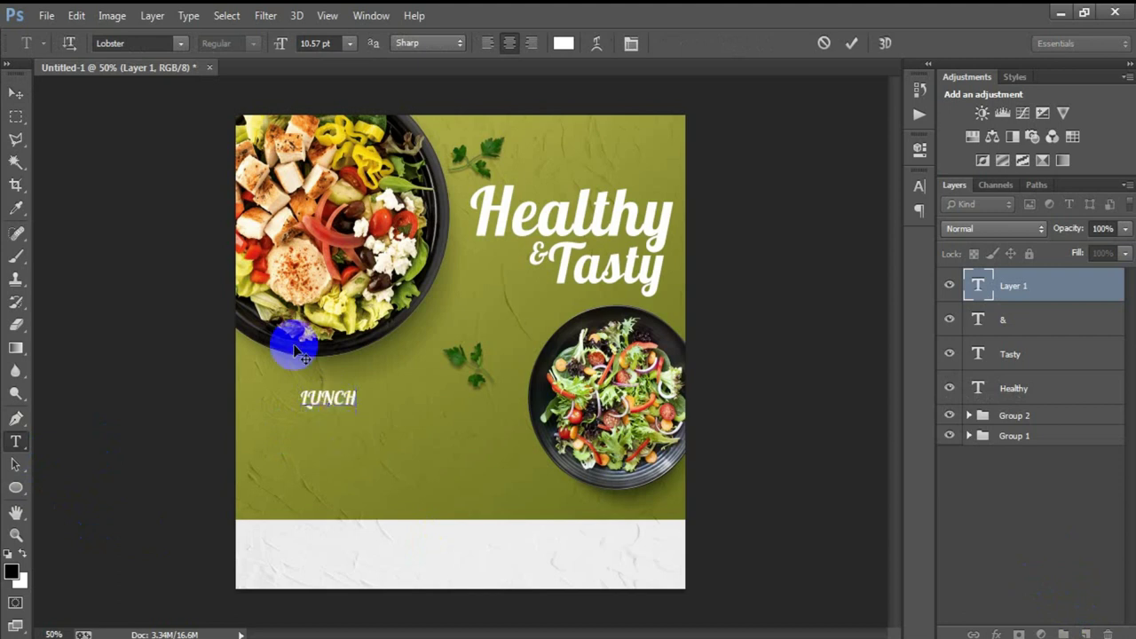
left_click(15, 93)
Step: Set LUNCH in Montserrat ExtraBold with tracking 80
left_click(920, 186)
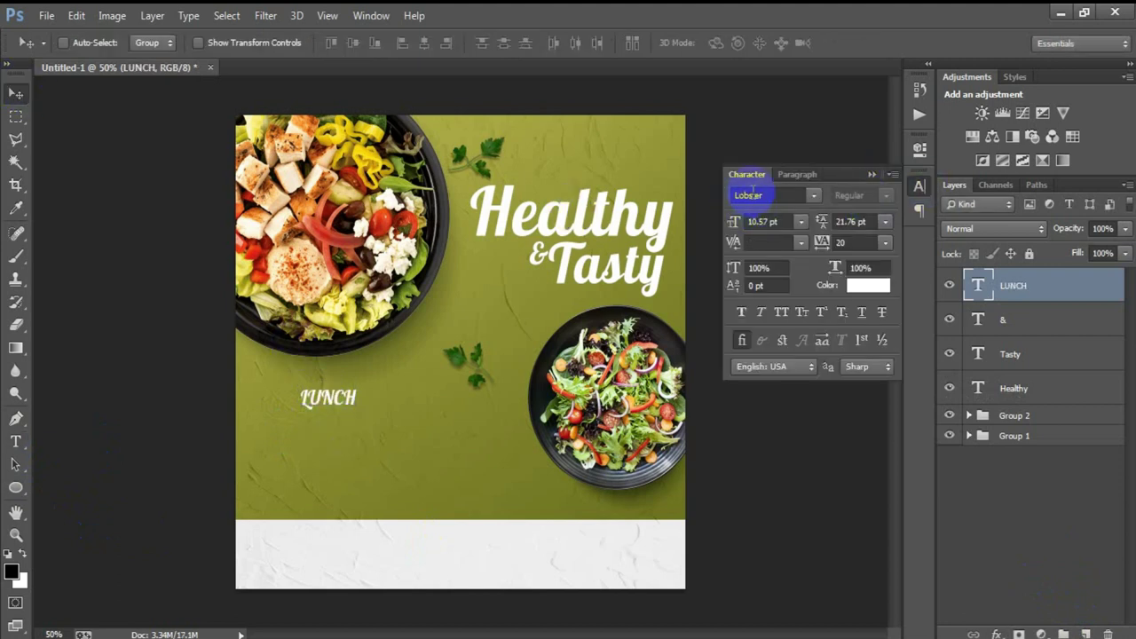
type("Mont")
key("Return")
left_click(841, 241)
type("80")
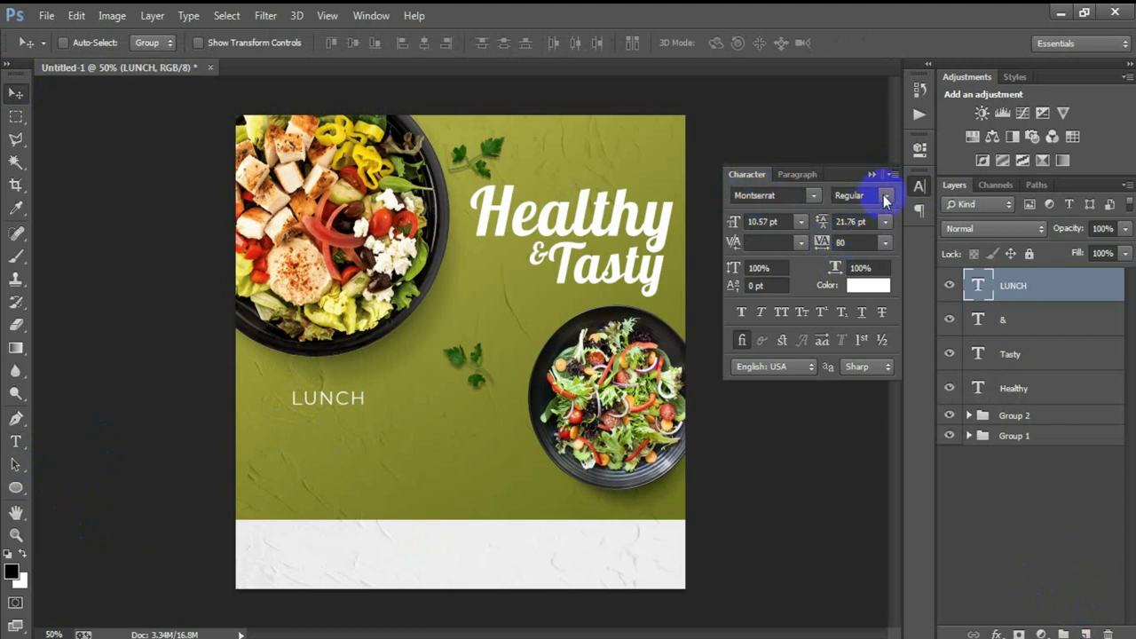
left_click(877, 196)
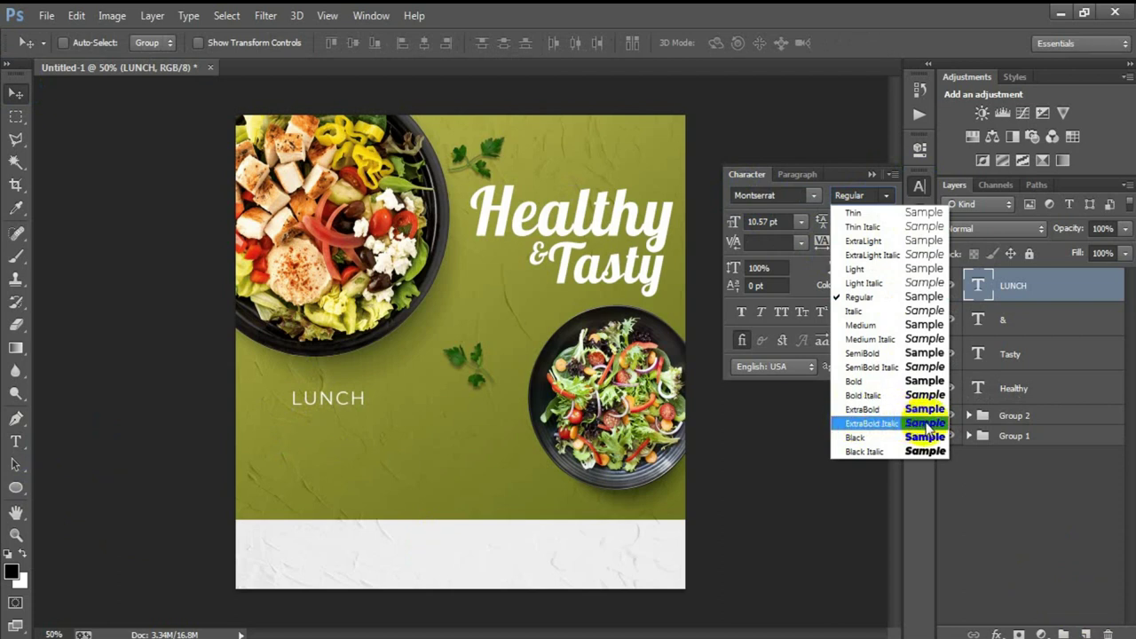
left_click(885, 410)
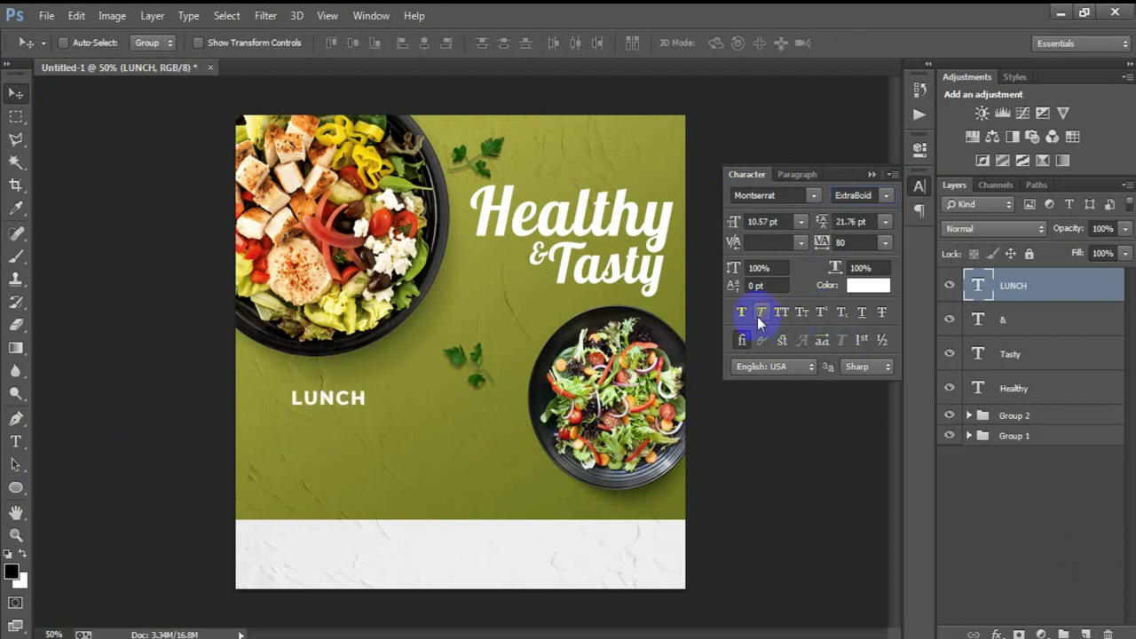
Step: Centre LUNCH under & Tasty and nudge the whole headline block upward
left_click_drag(329, 395, 624, 304)
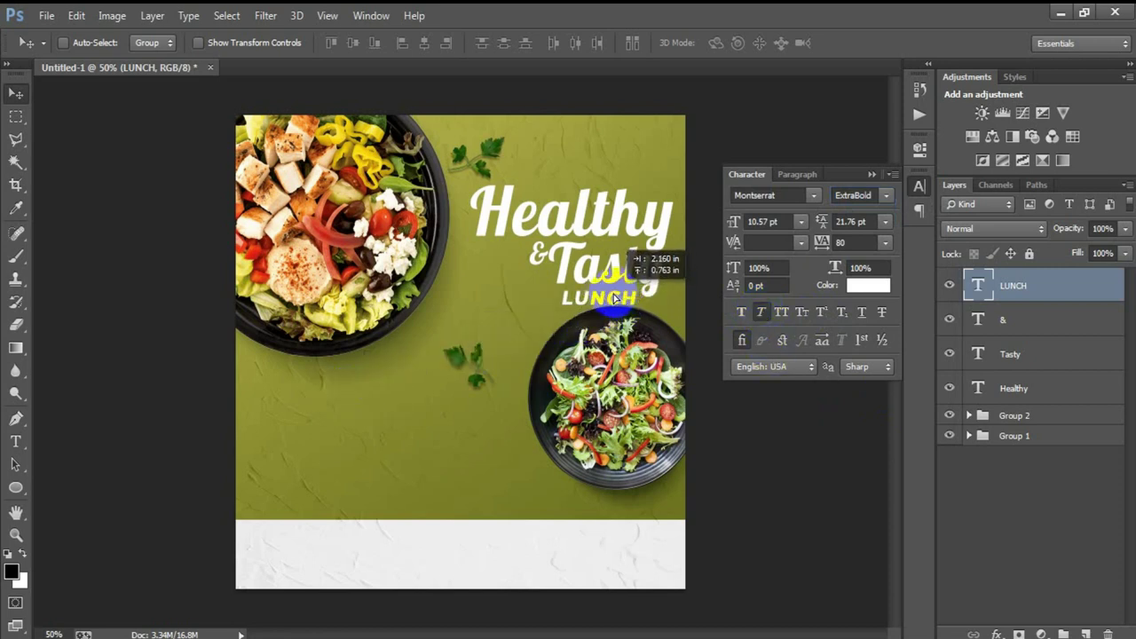
left_click_drag(624, 304, 615, 298)
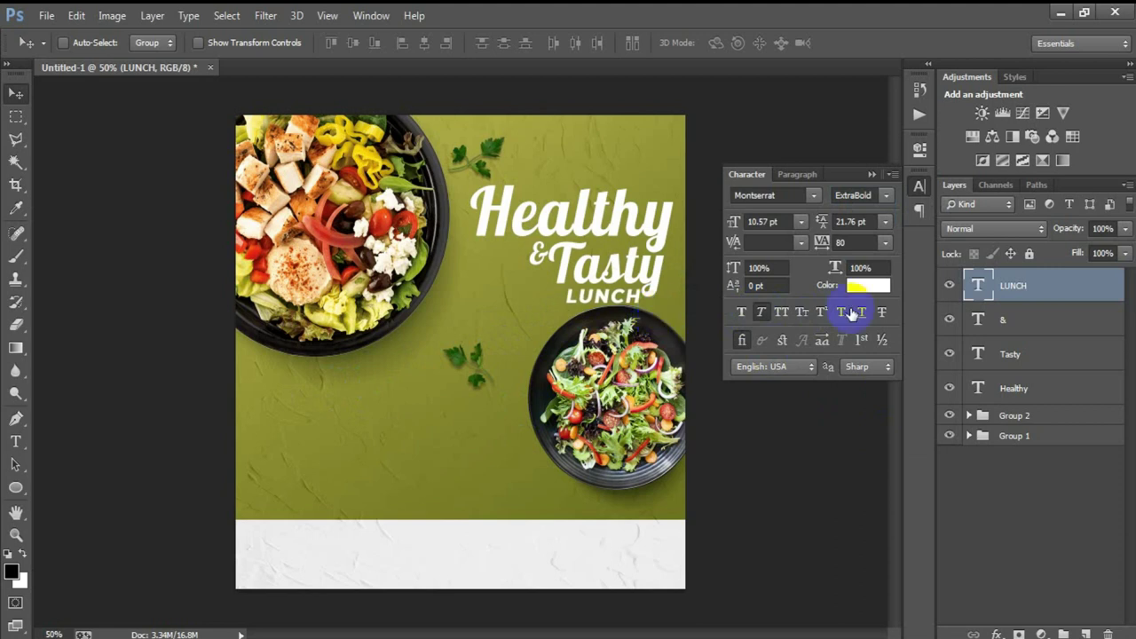
left_click(1032, 390, "shift")
key("shift+Up")
key("shift+Up")
key("Up")
key("Up")
key("Up")
key("Up")
key("Up")
key("Up")
key("Up")
key("Up")
key("Up")
key("Up")
key("Up")
key("Up")
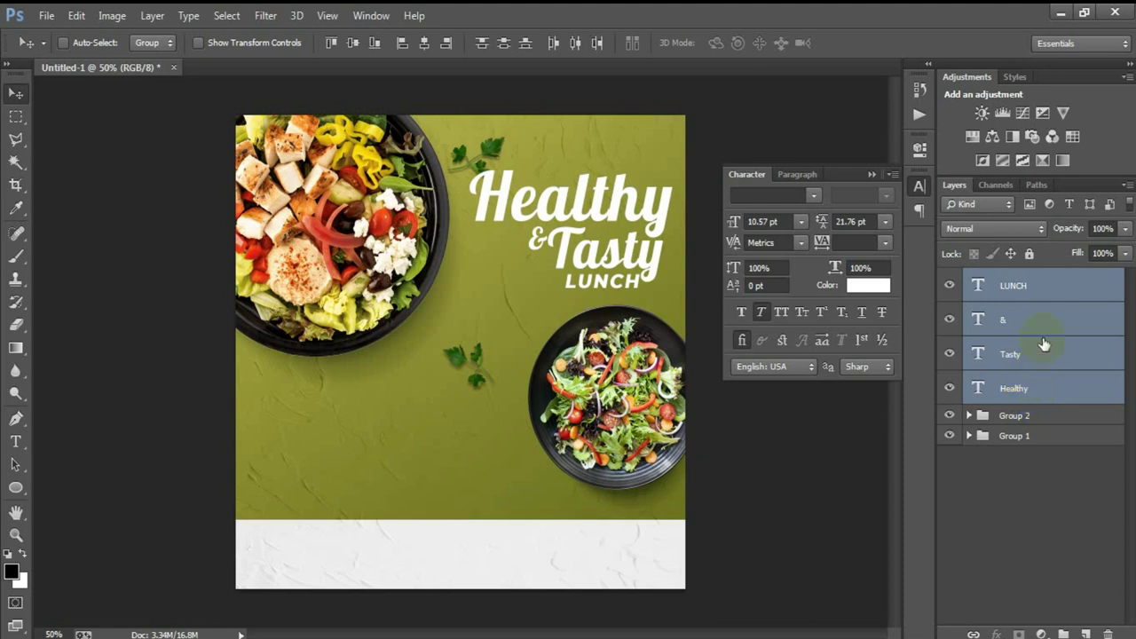
Step: Expand Group 2 and rotate the top herb sprig so it clears Healthy
left_click(1032, 290)
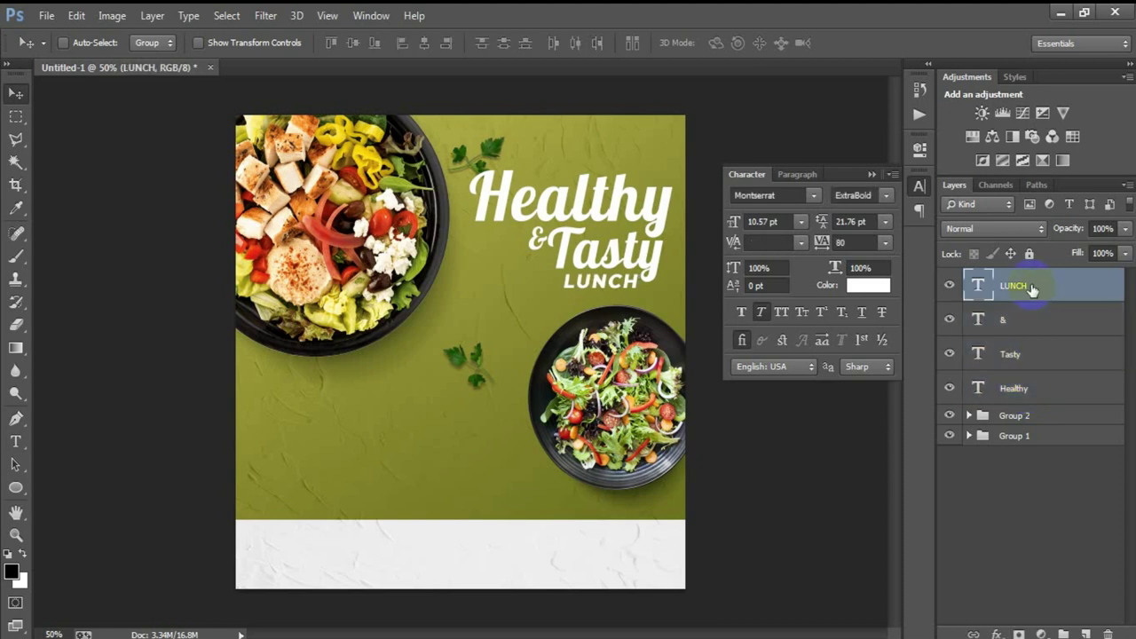
left_click(969, 415)
left_click(1033, 451)
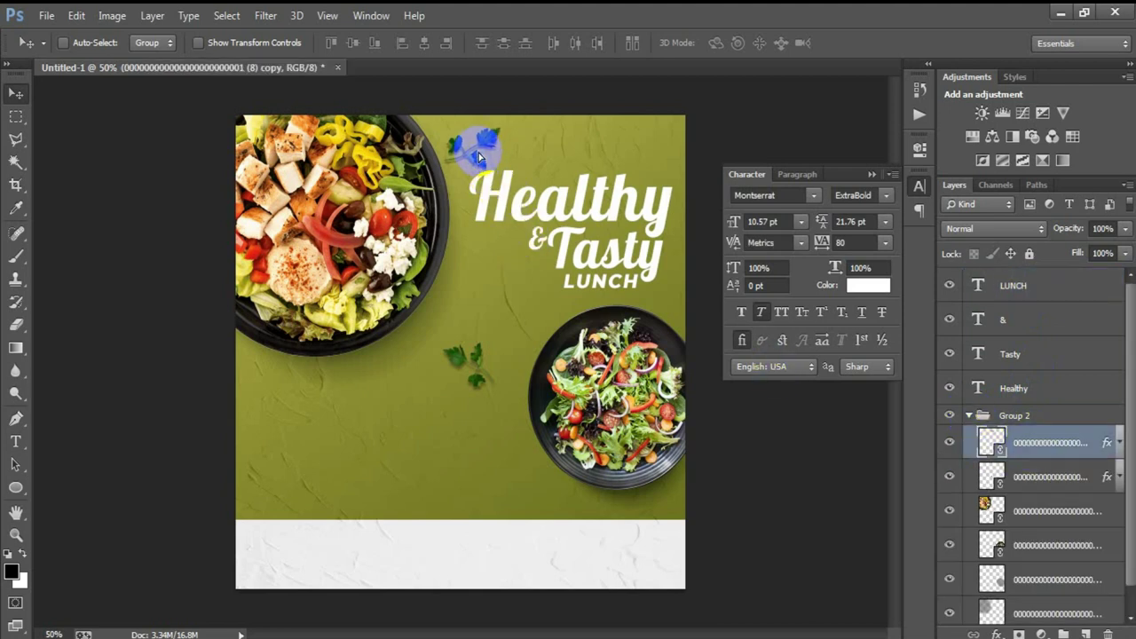
left_click_drag(480, 154, 484, 158)
key("ctrl+t")
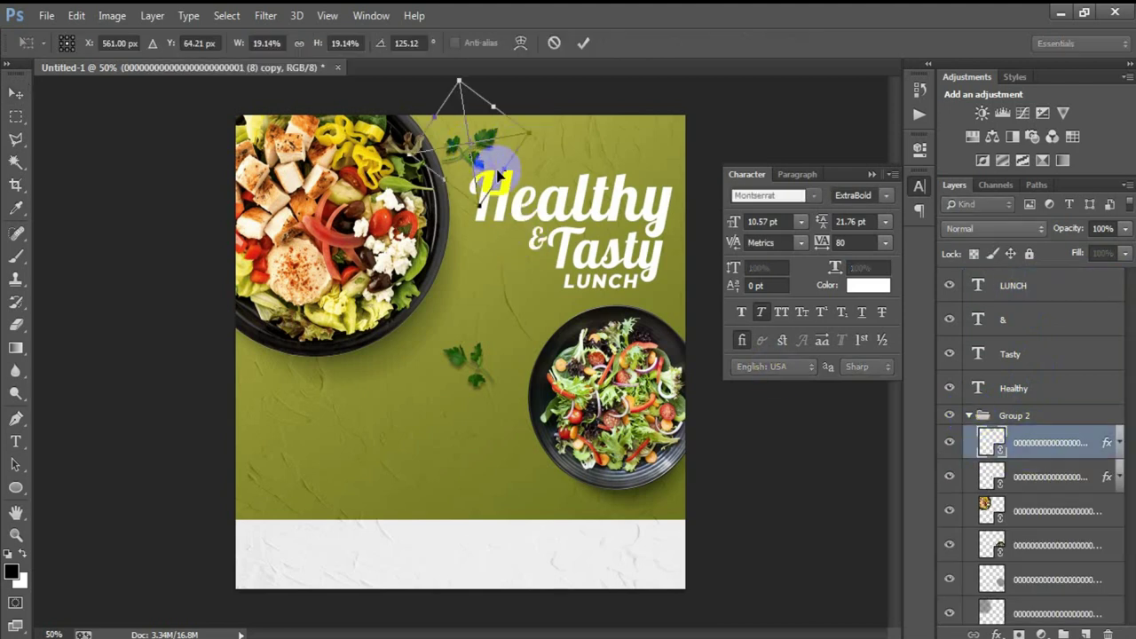
left_click_drag(481, 208, 486, 182)
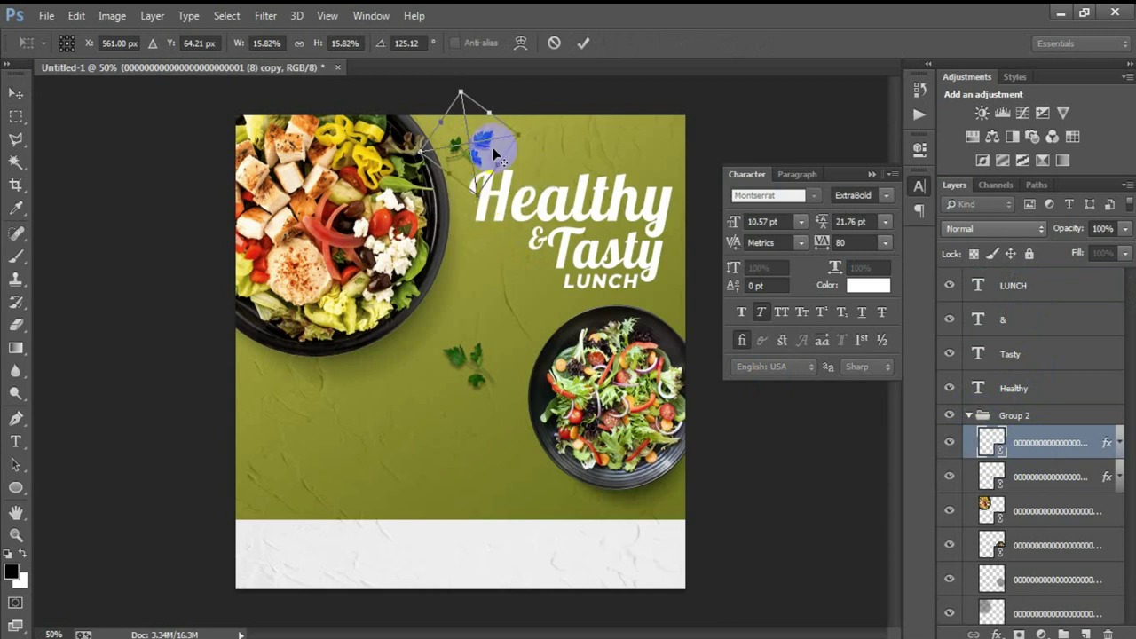
left_click(583, 43)
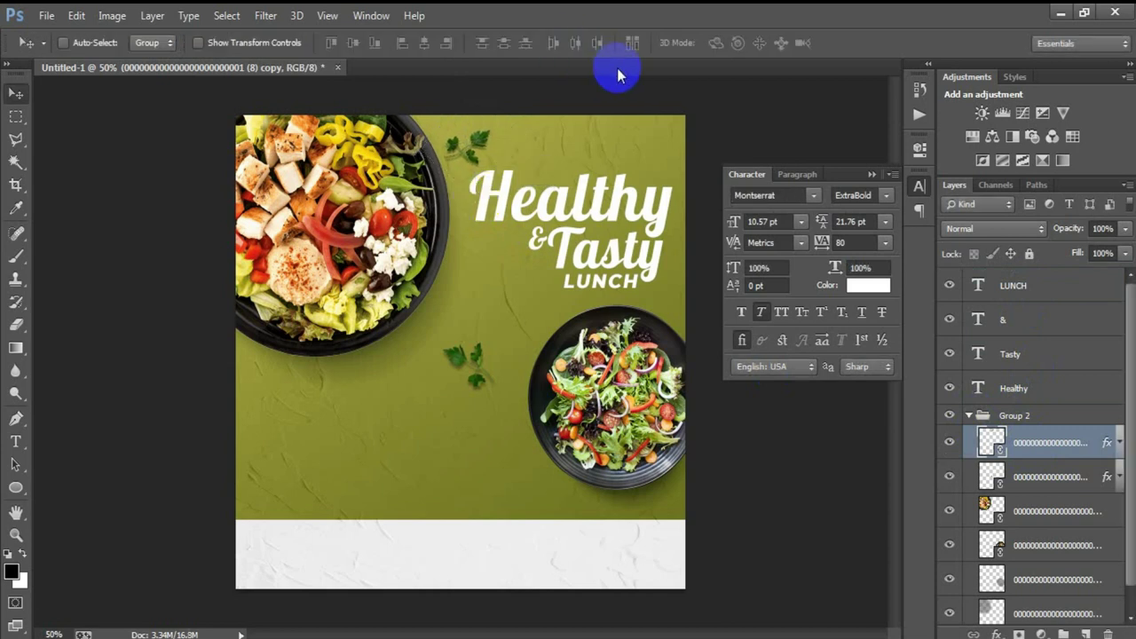
Step: Collapse Group 2 and select the Healthy text layer
left_click(968, 416)
left_click(1021, 291)
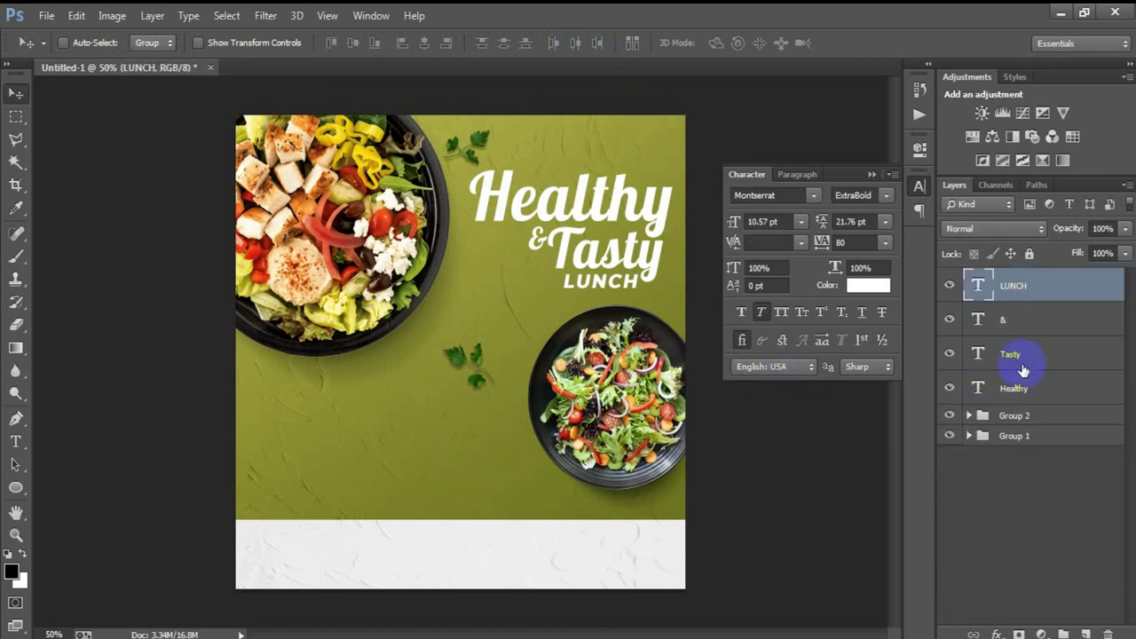
left_click(1033, 390, "shift")
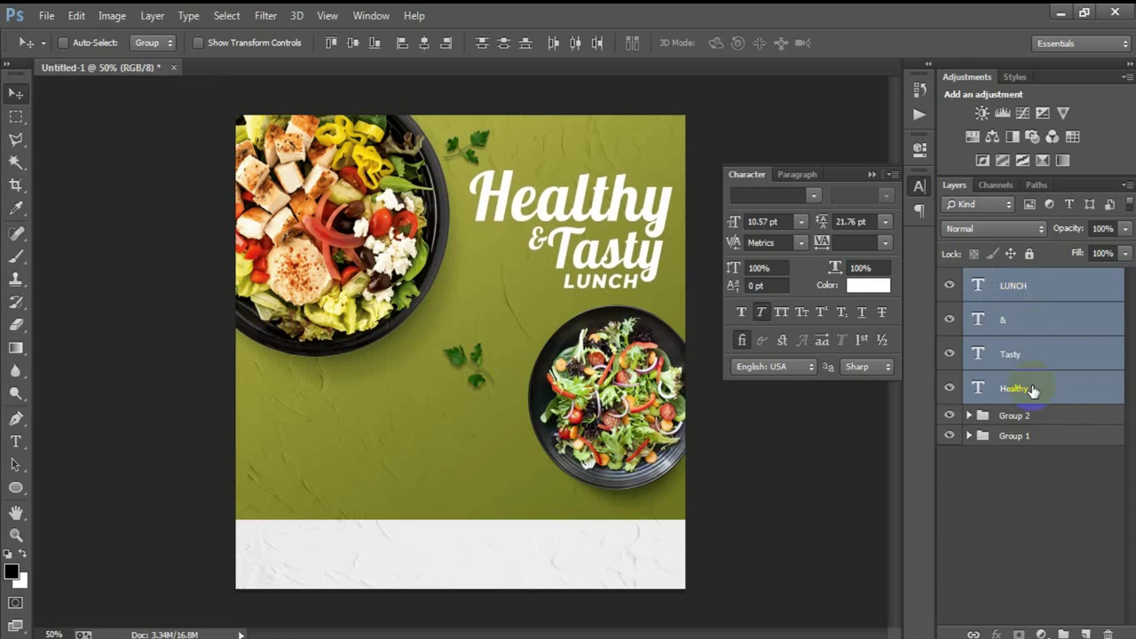
left_click(1008, 289)
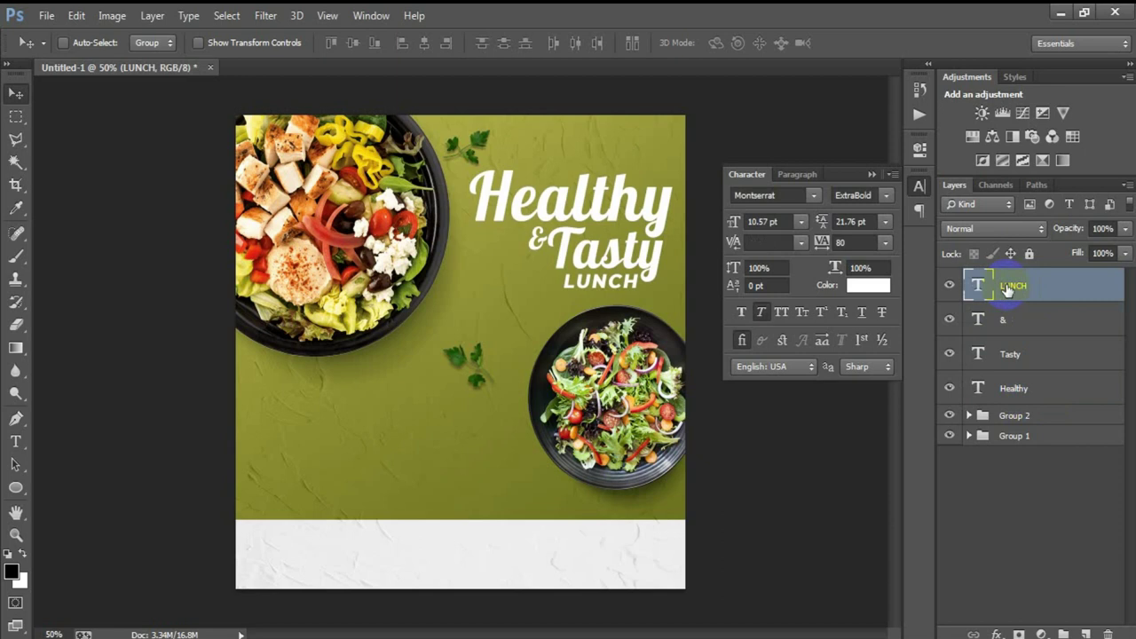
left_click(1020, 389)
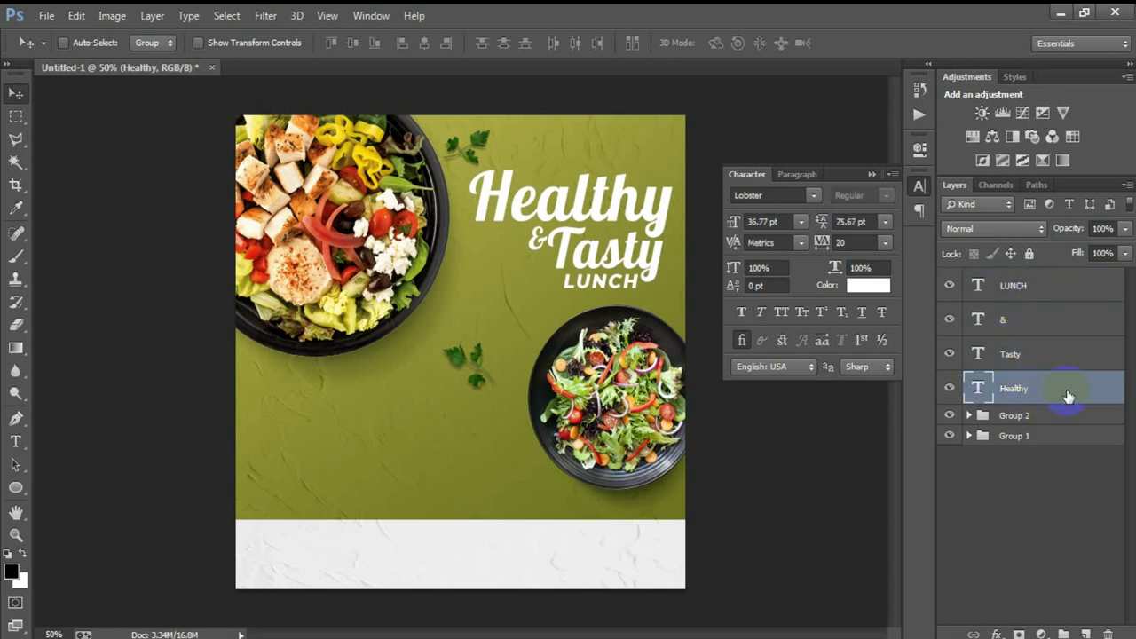
left_click(872, 175)
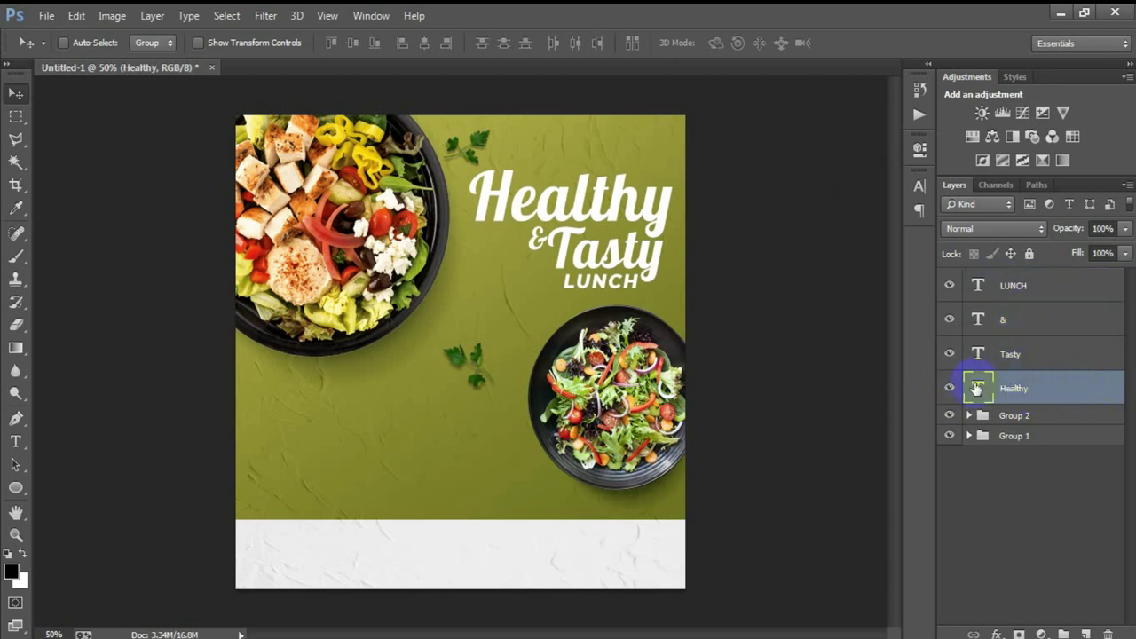
Step: Add a Healthy drop shadow: opacity 50%, distance 10 px, spread 2%, size 18 px
double_click(1096, 386)
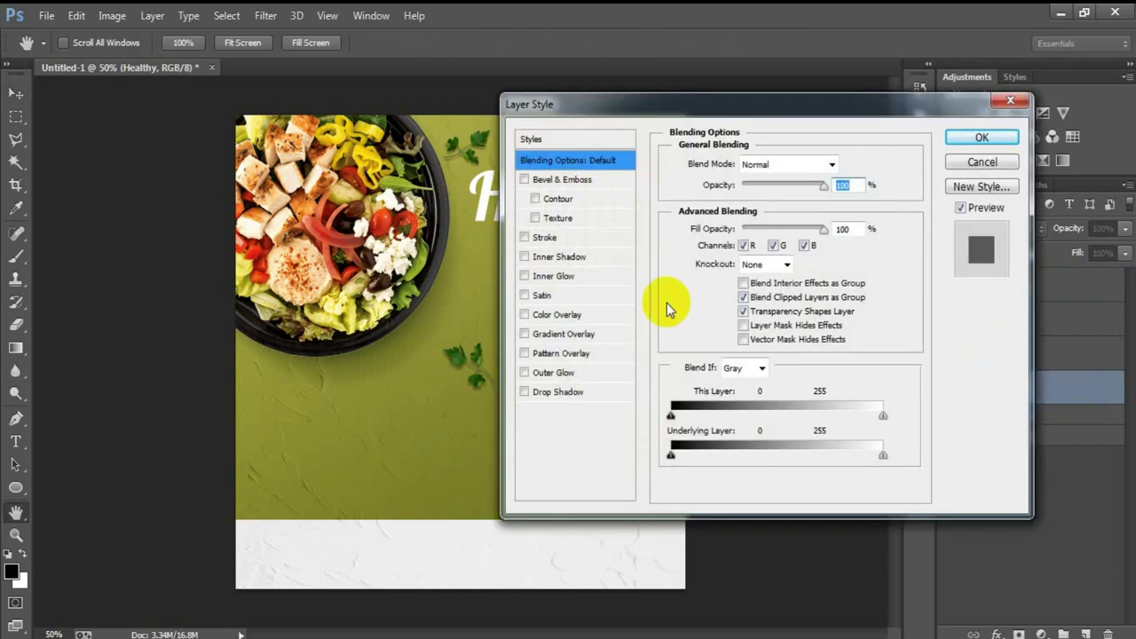
left_click(584, 392)
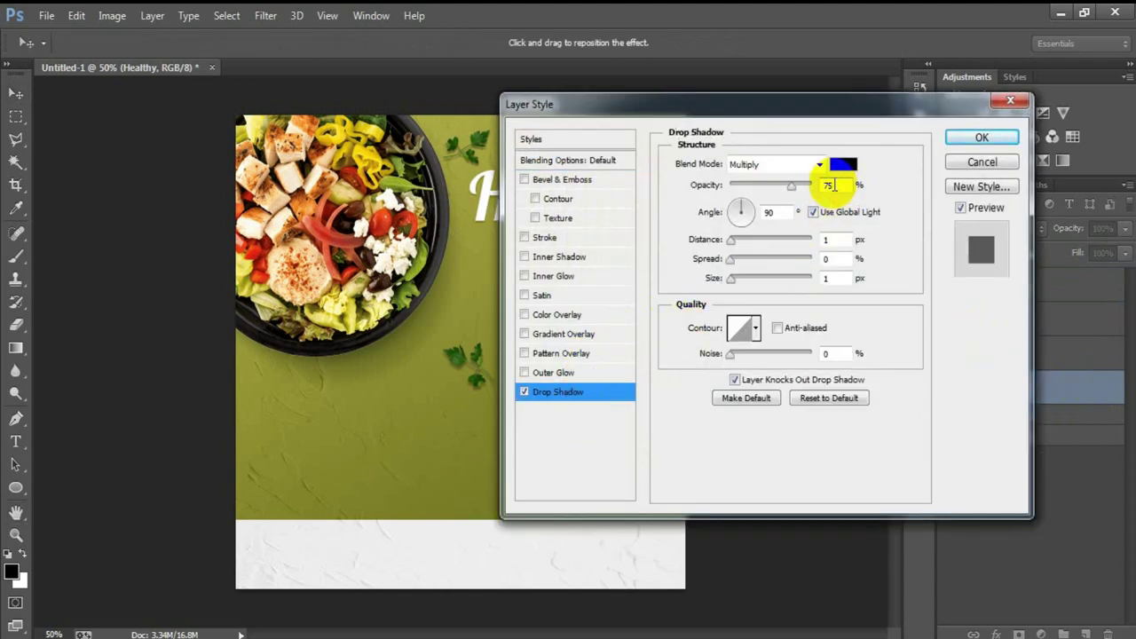
double_click(834, 185)
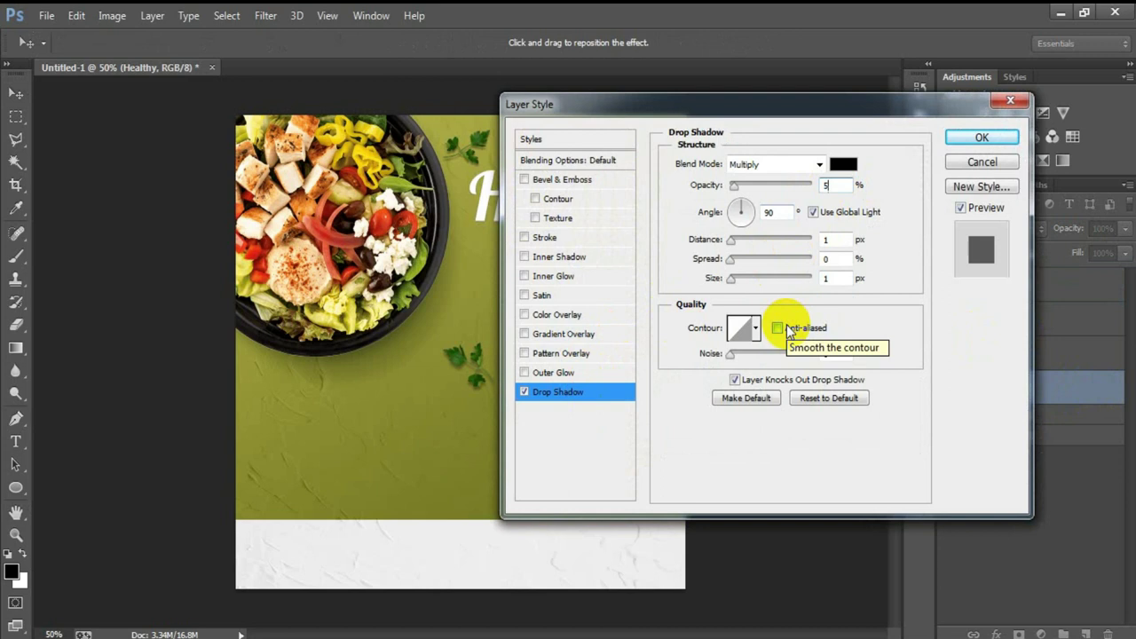
type("0")
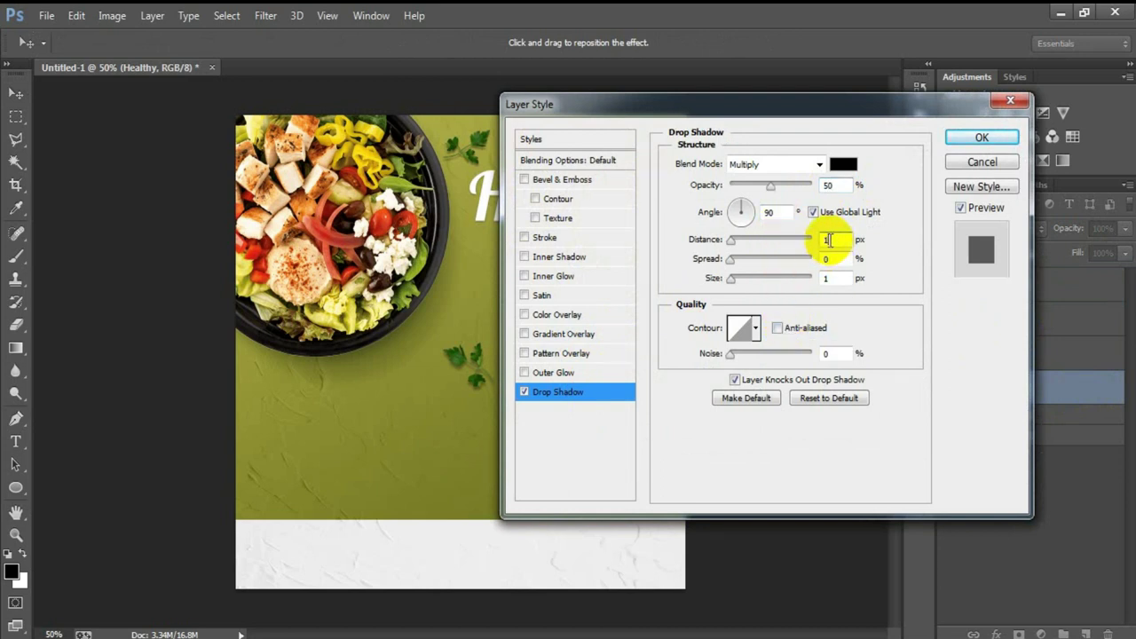
double_click(827, 239)
type("10")
double_click(825, 258)
type("2")
double_click(826, 278)
type("8")
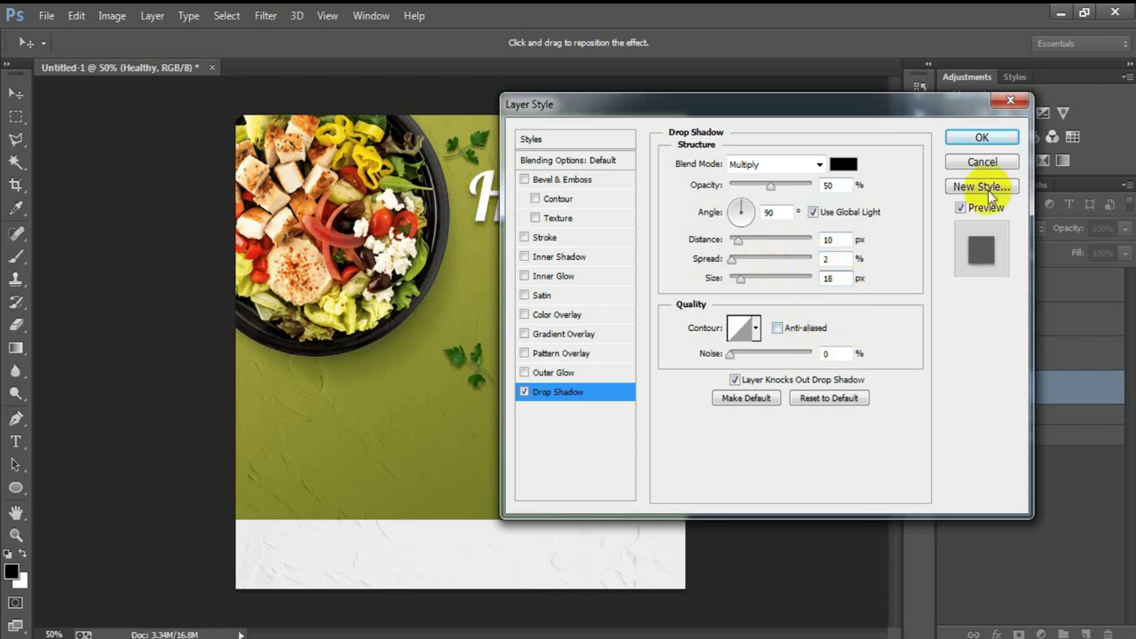
left_click(980, 142)
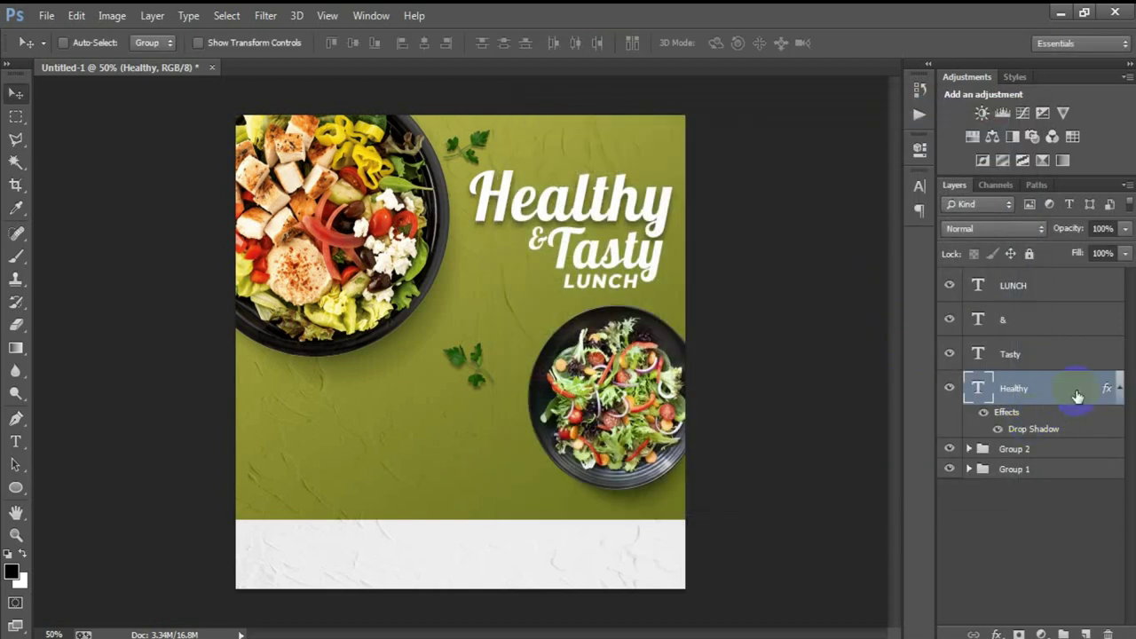
Step: Copy Healthy's layer style and paste it onto the Tasty and & layers
right_click(1110, 392)
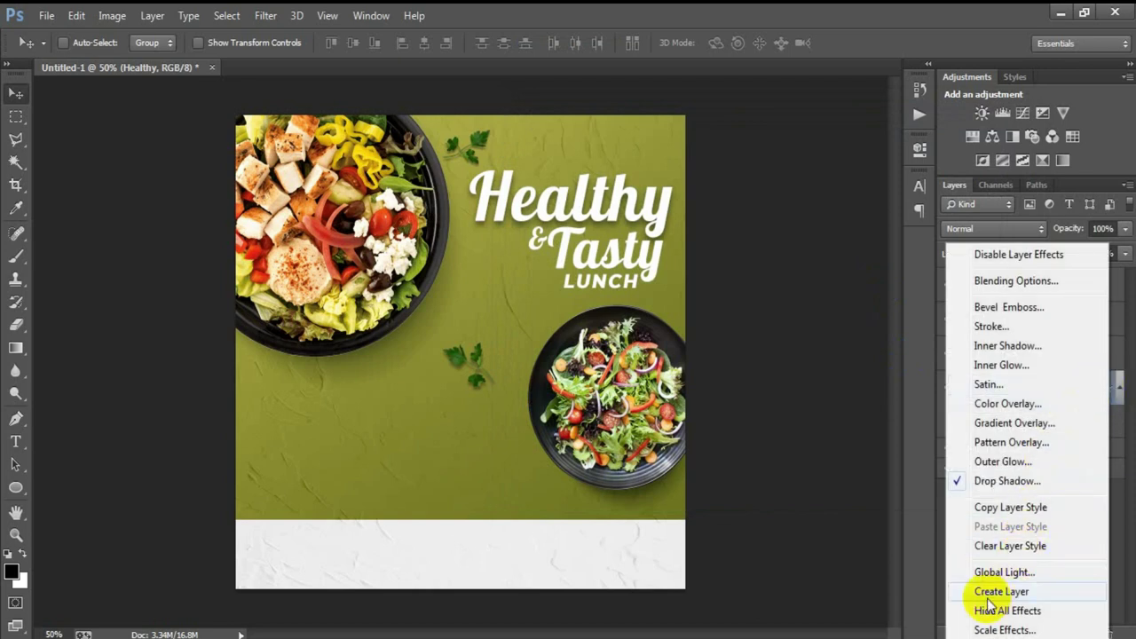
left_click(1058, 505)
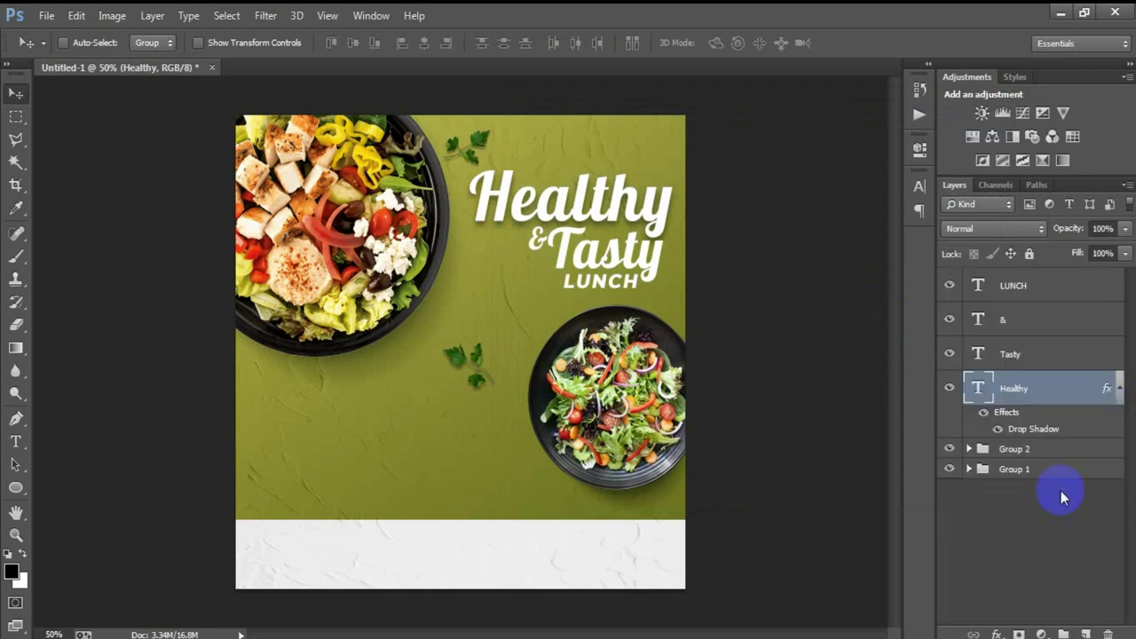
left_click(1108, 354)
left_click(950, 355)
left_click(950, 355)
right_click(1087, 353)
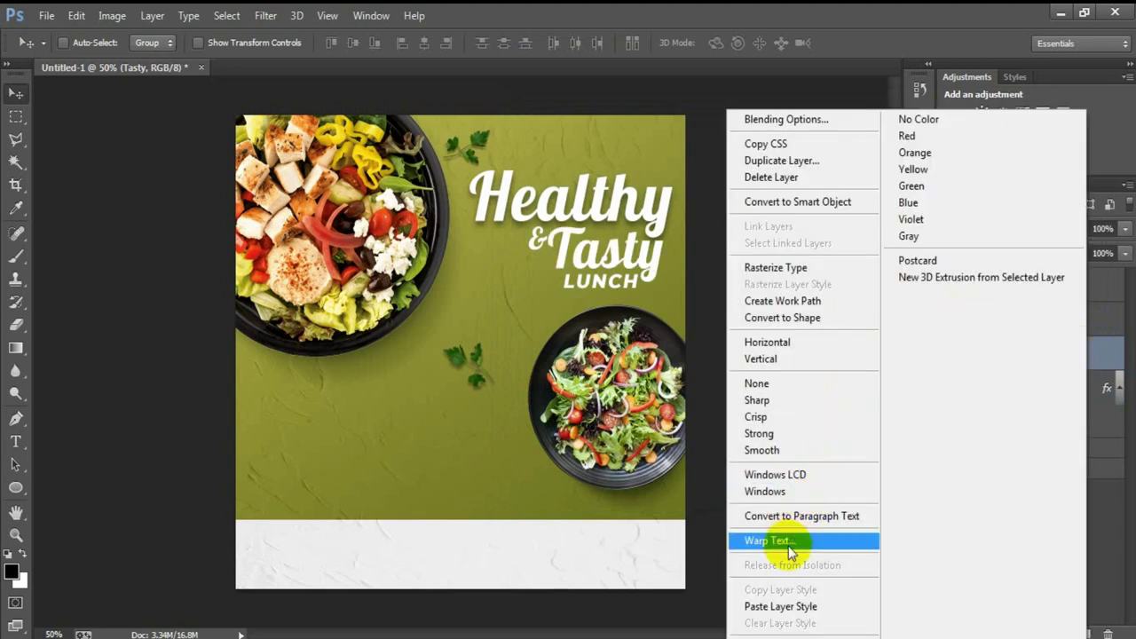
left_click(793, 608)
right_click(1092, 321)
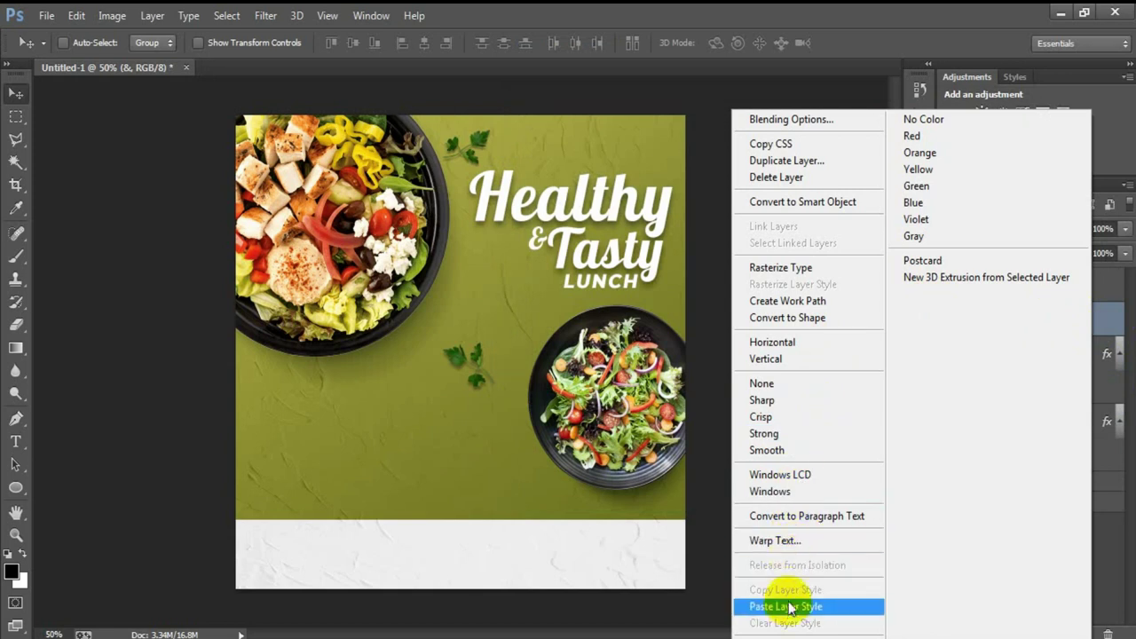
left_click(785, 606)
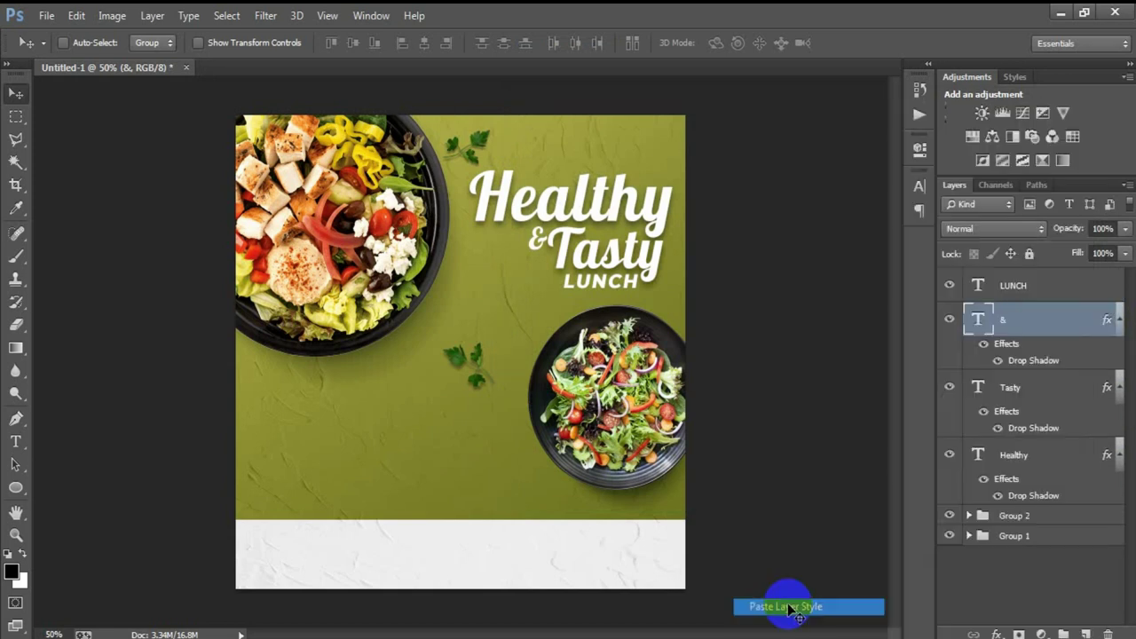
Step: Group the four headline text layers into Group 3 and add an empty layer above
left_click(1032, 286)
left_click(1040, 454, "shift")
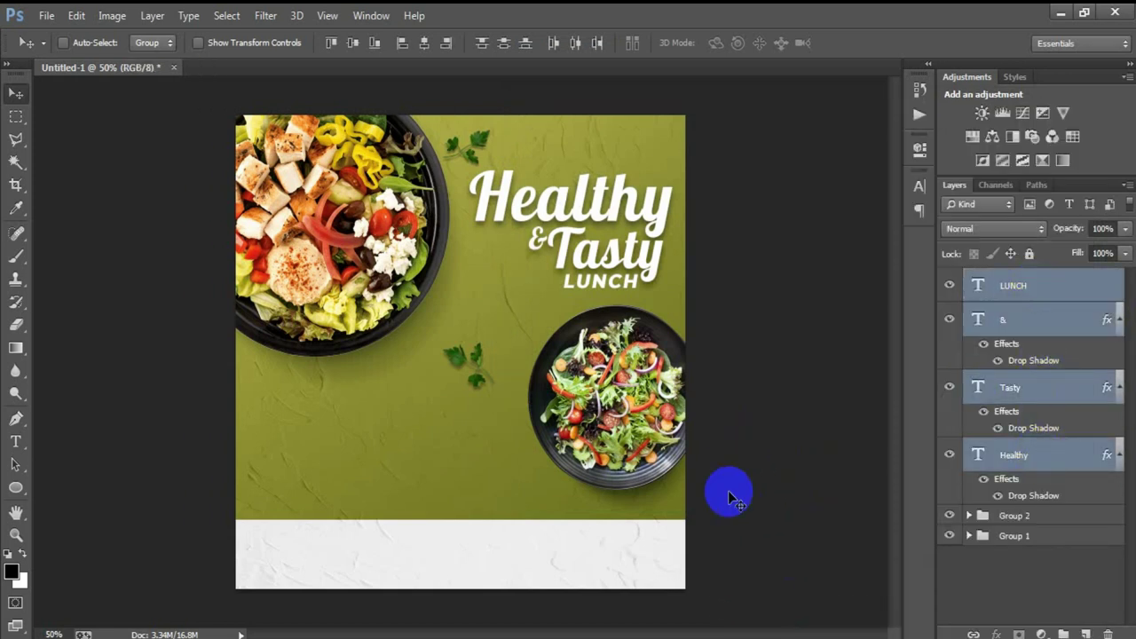
key("ctrl+g")
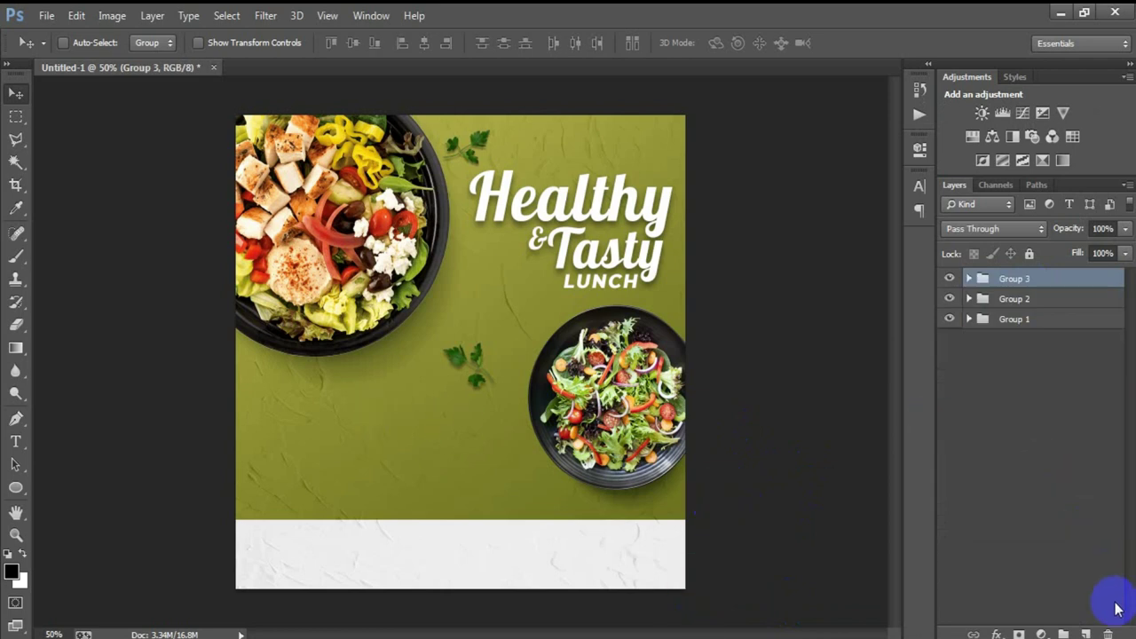
left_click(1085, 633)
Step: Type AVAILABLE FROM on the left of the green area and shift it right
left_click(16, 441)
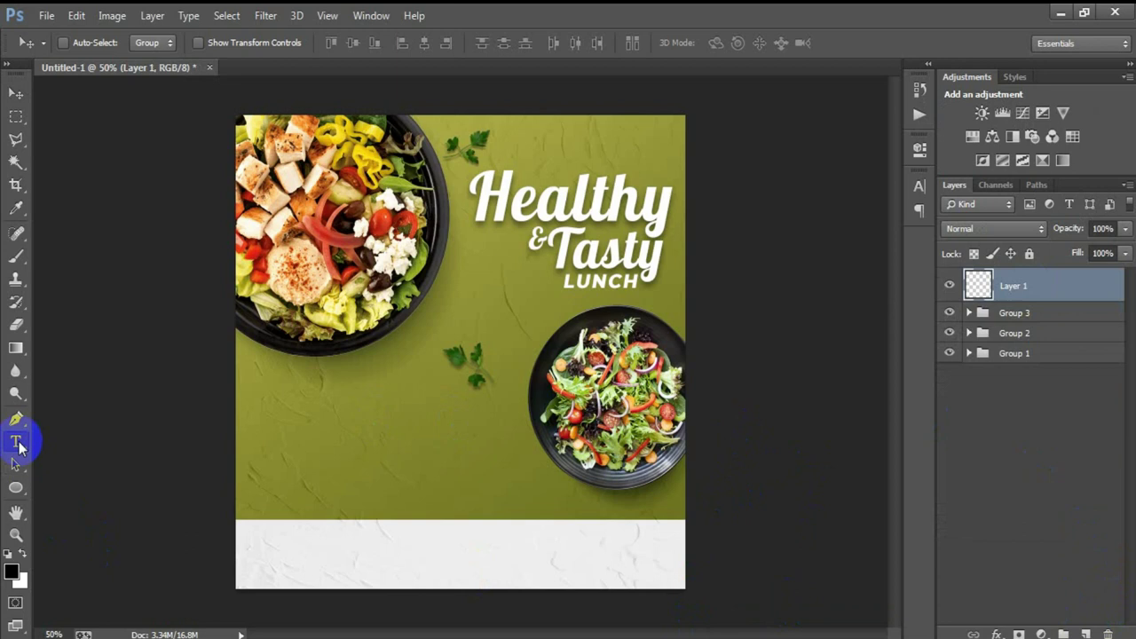
left_click(288, 418)
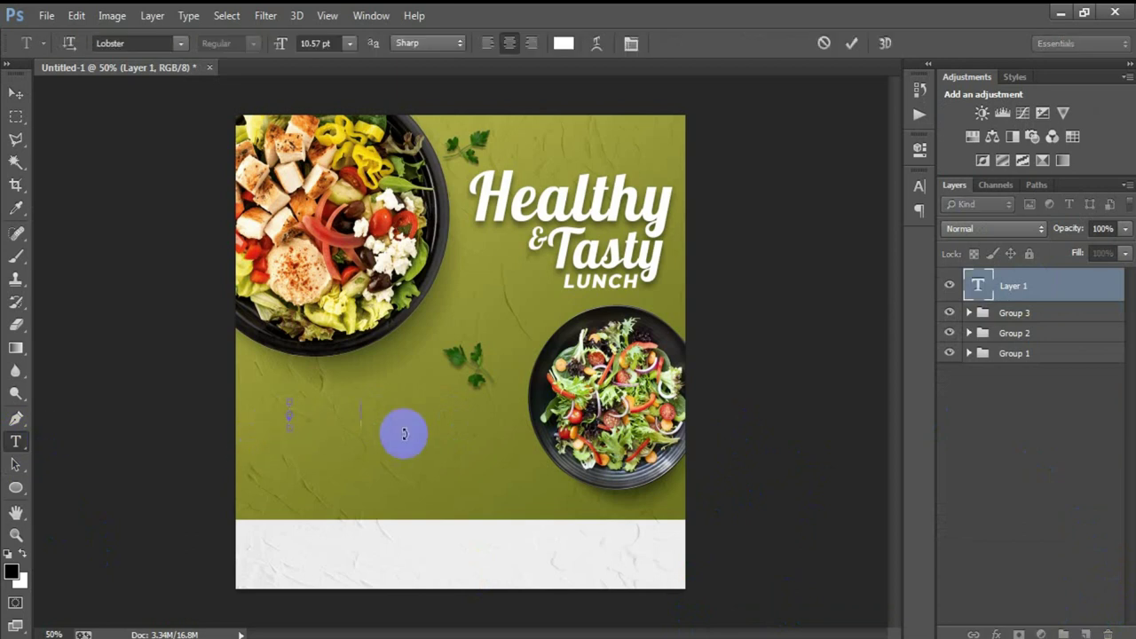
type("AVAILABLE FROM")
left_click(15, 92)
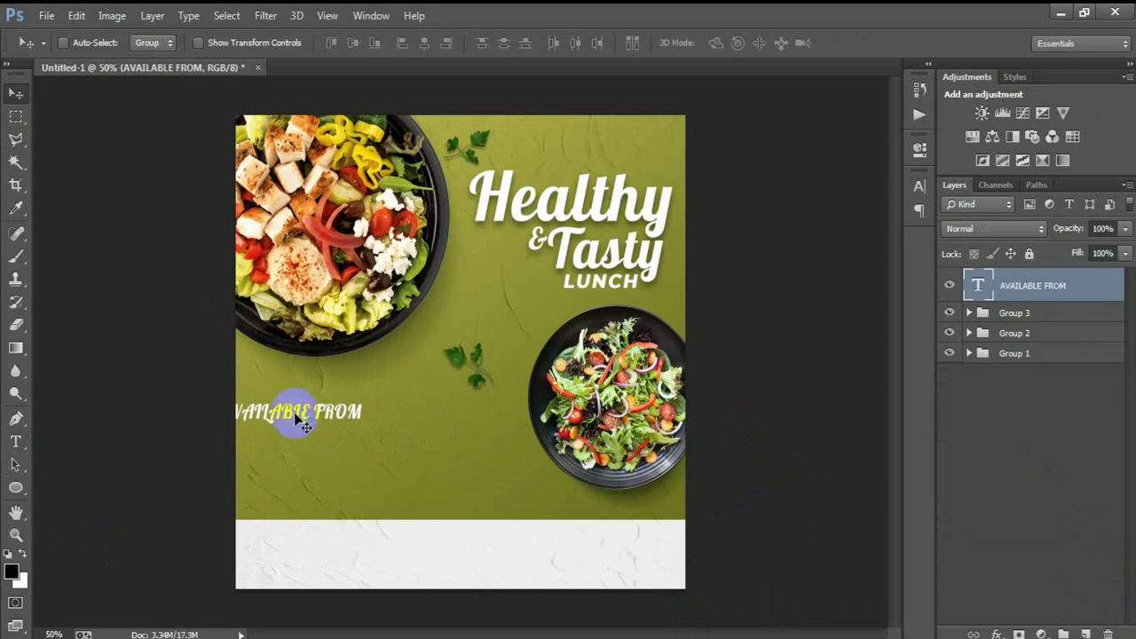
left_click_drag(302, 425, 338, 417)
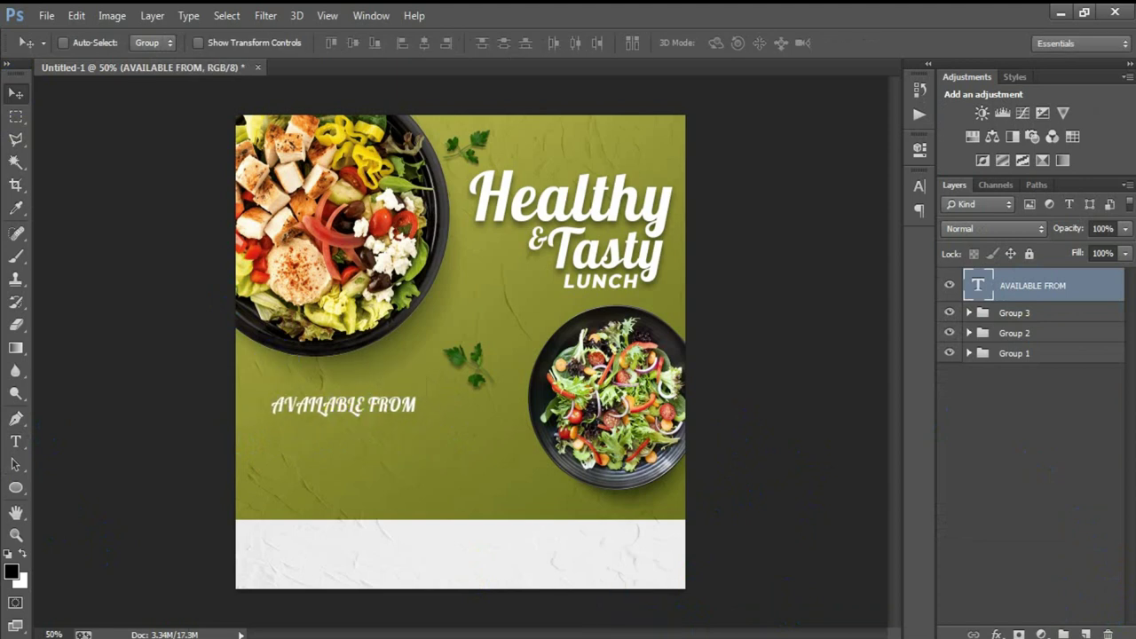
Step: Set AVAILABLE FROM in Montserrat Bold
left_click(919, 186)
type("Montser")
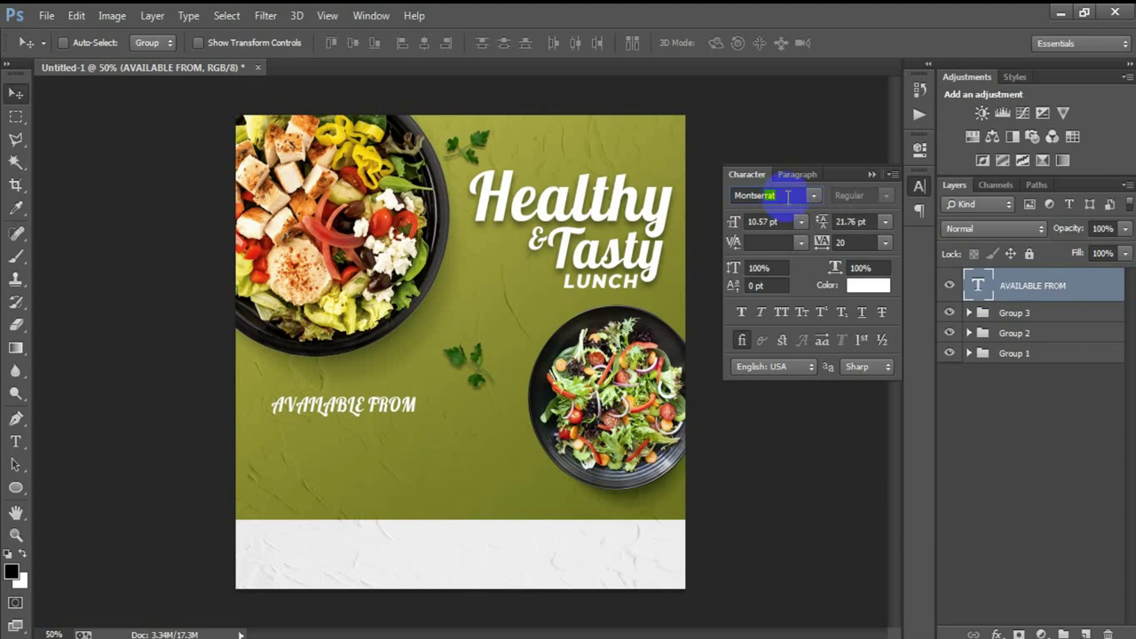
key("Return")
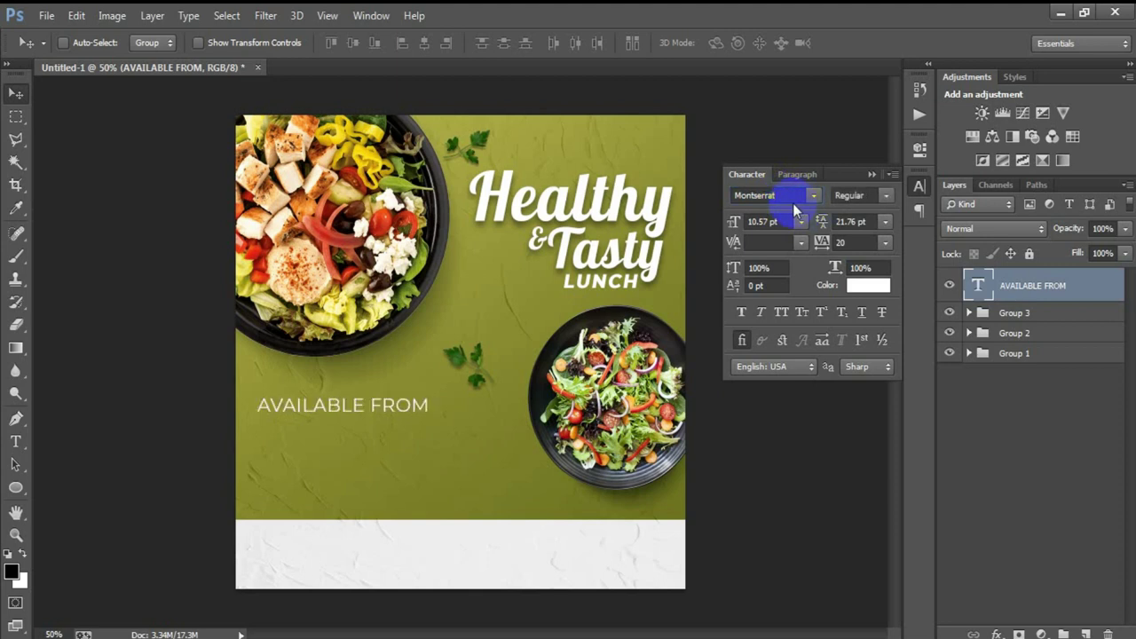
left_click(865, 195)
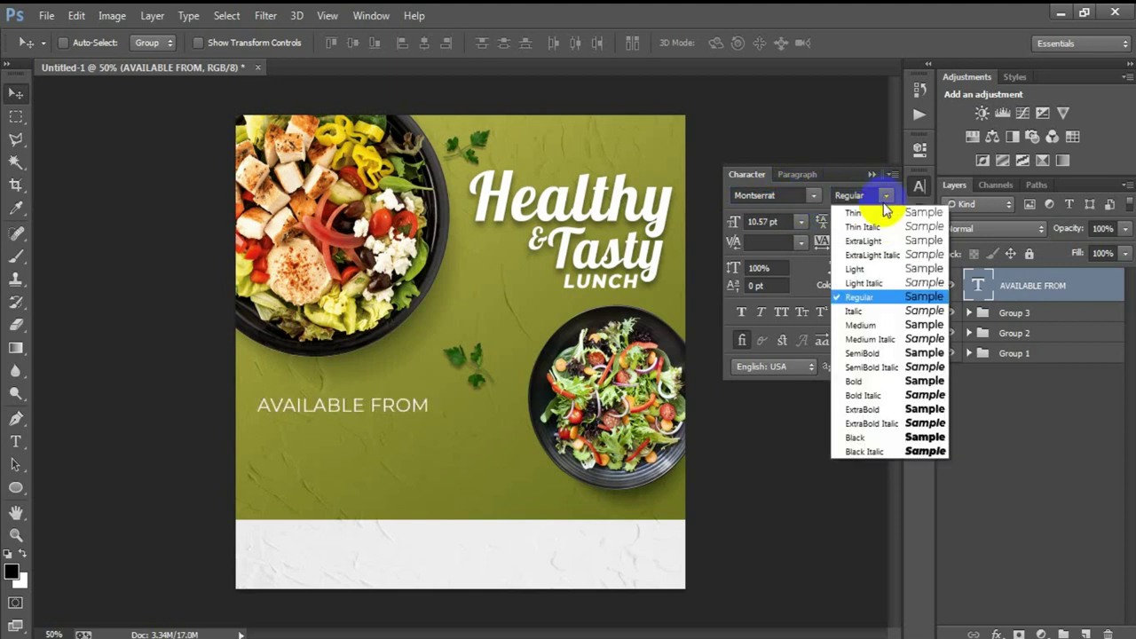
left_click(896, 383)
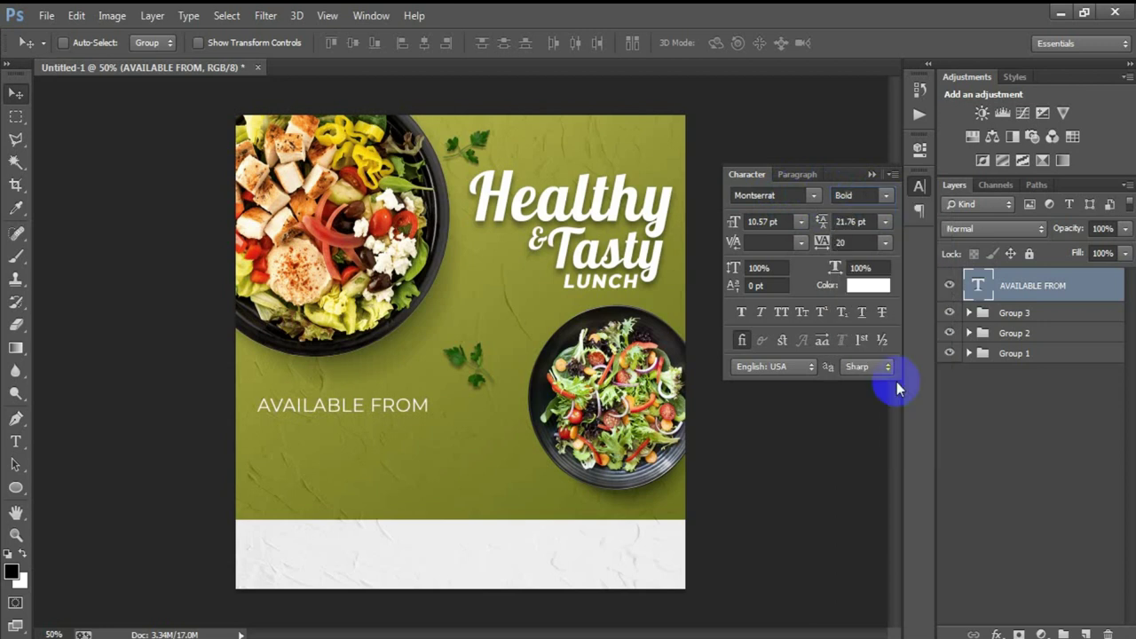
left_click(871, 175)
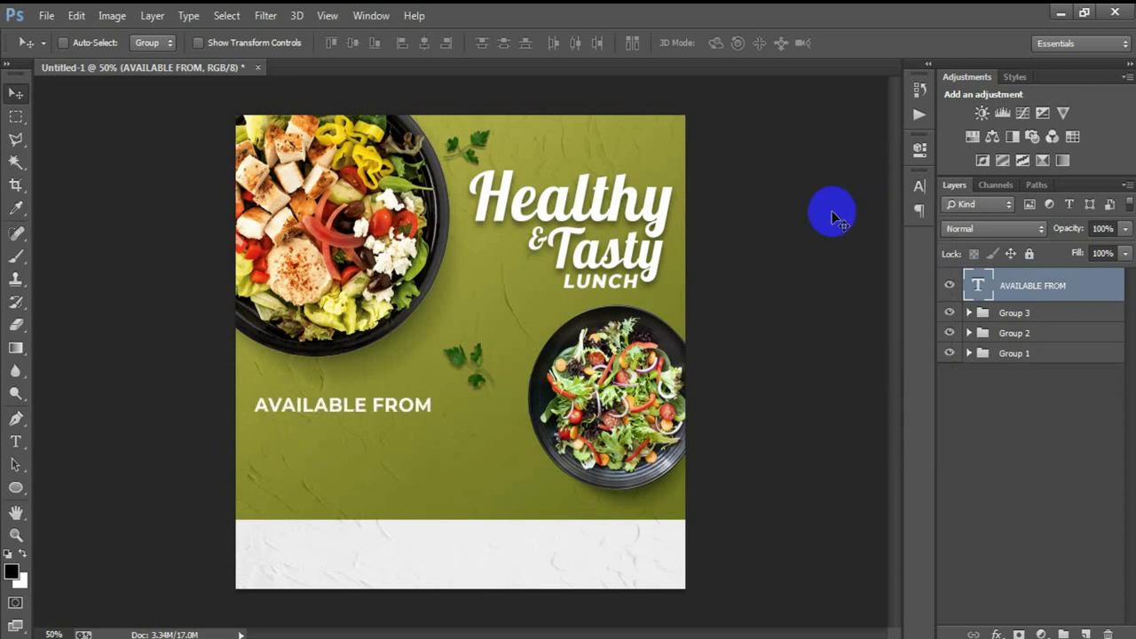
Step: Nudge AVAILABLE FROM into place and duplicate it just below
left_click_drag(341, 409, 350, 401)
key("Left")
key("Left")
key("Down")
key("Down")
key("ctrl+j")
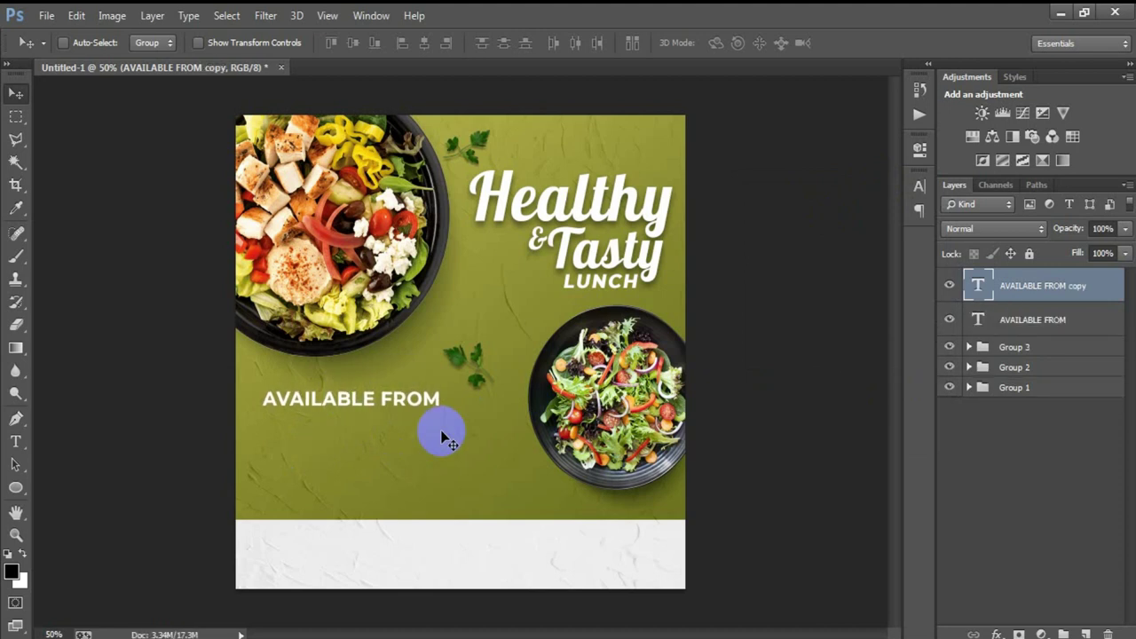
key("shift+Down")
key("shift+Down")
key("shift+Down")
key("shift+Down")
key("Down")
key("Down")
key("Down")
key("Down")
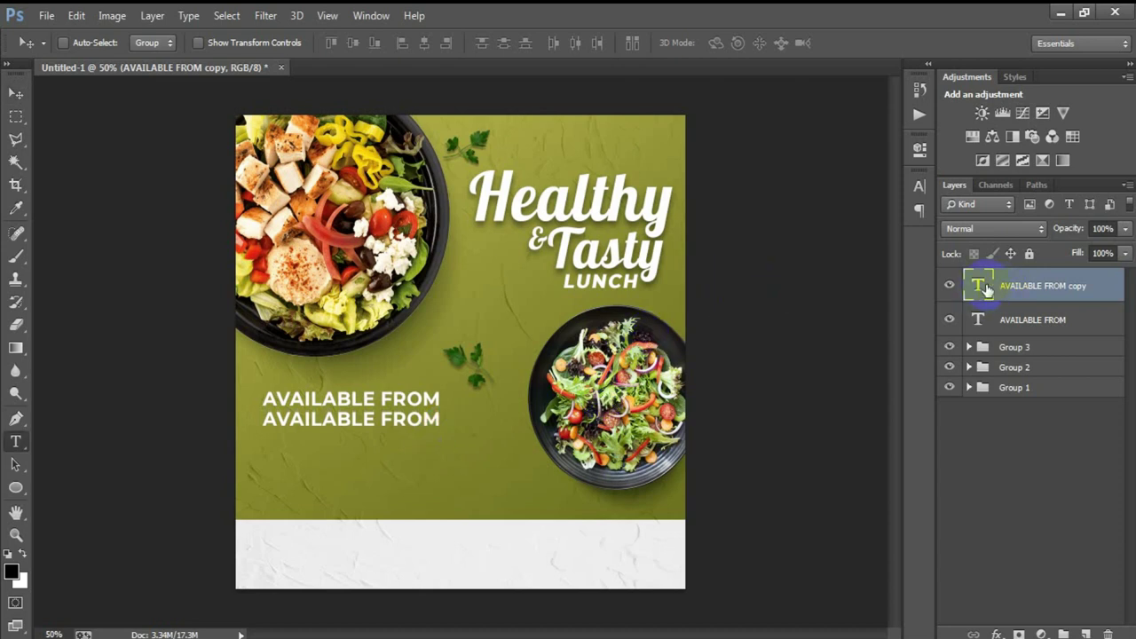
Step: Retype the copy as MON - SAT | 10.30 - 2.00 and align it under AVAILABLE FROM
double_click(978, 285)
type("MON - SAT | 10.30 - 2.00")
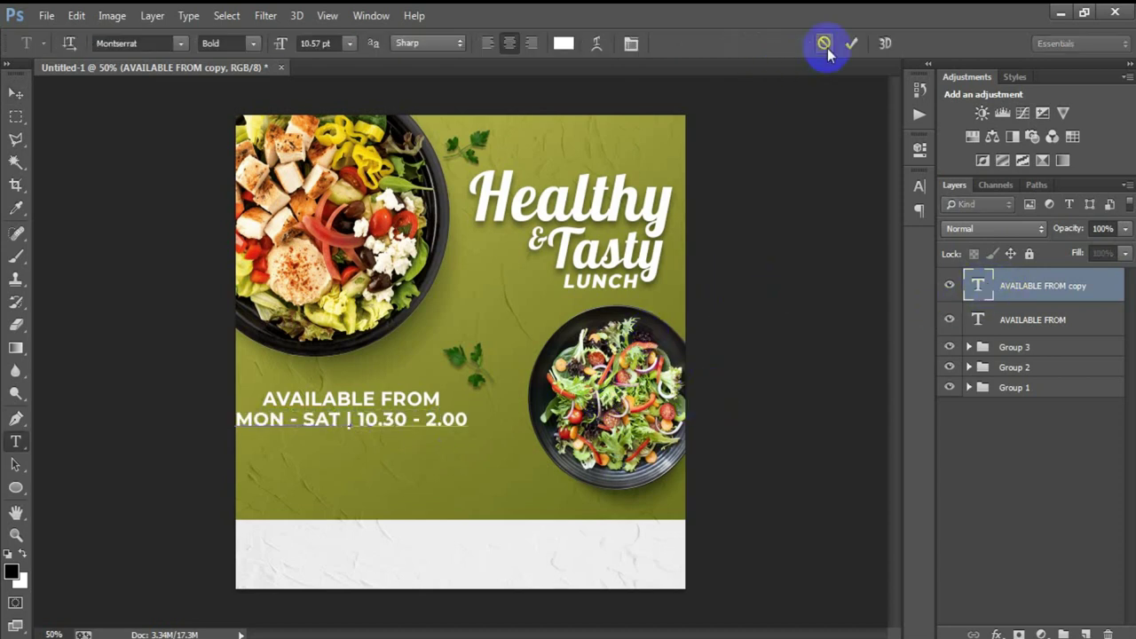
left_click(851, 43)
key("v")
left_click_drag(325, 418, 356, 427)
key("Left")
key("Left")
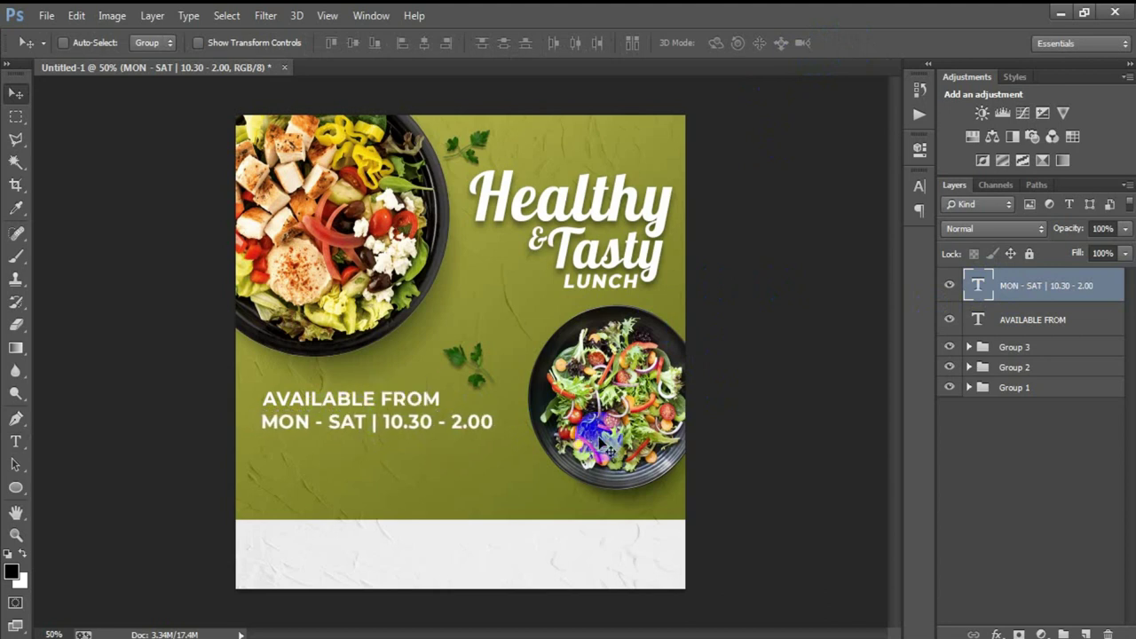
key("Right")
key("Up")
key("Up")
Step: Shift both availability lines left together and add a new empty layer
left_click(1029, 319, "shift")
key("Left")
key("Left")
key("Left")
key("Left")
key("Left")
key("Left")
key("Left")
key("Left")
key("Left")
key("Left")
key("Left")
key("Left")
key("Left")
key("Left")
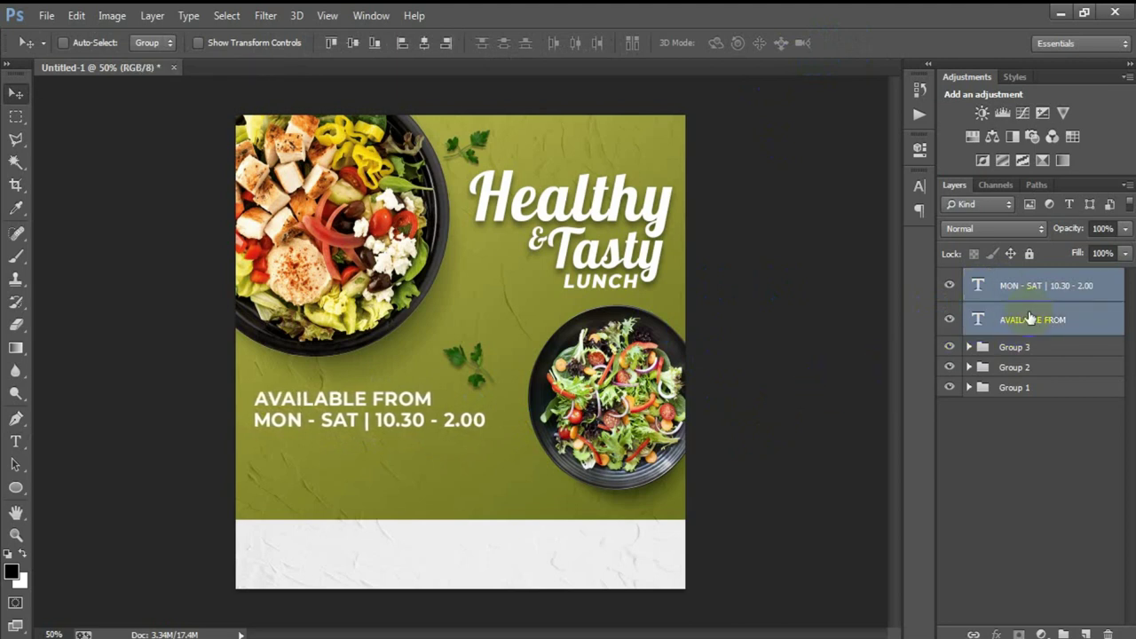
left_click(1012, 285)
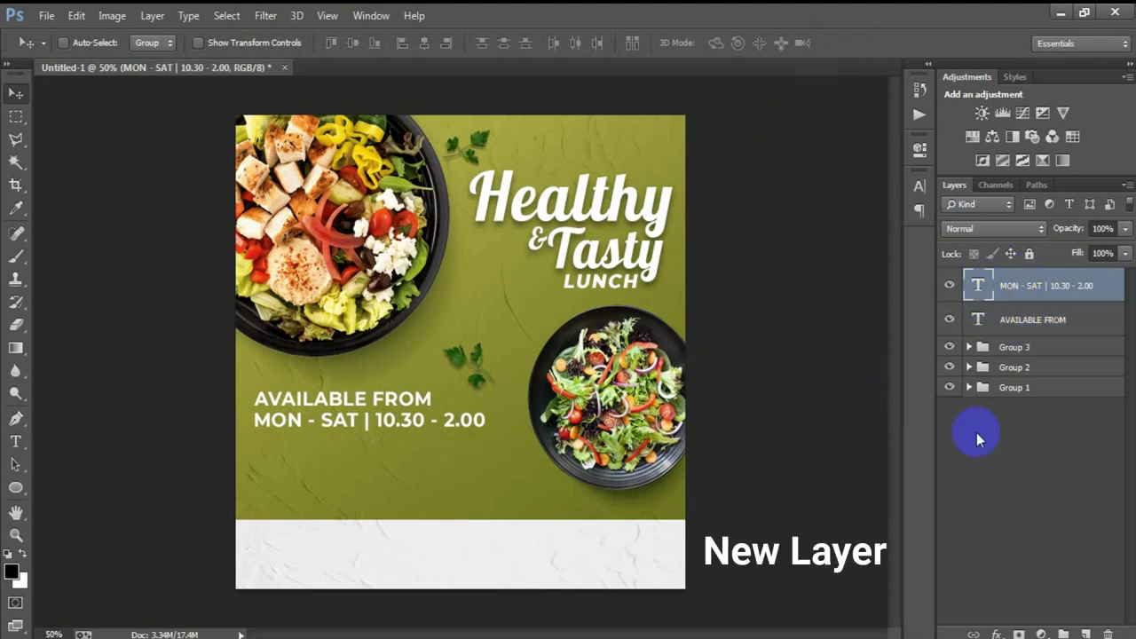
left_click(1085, 634)
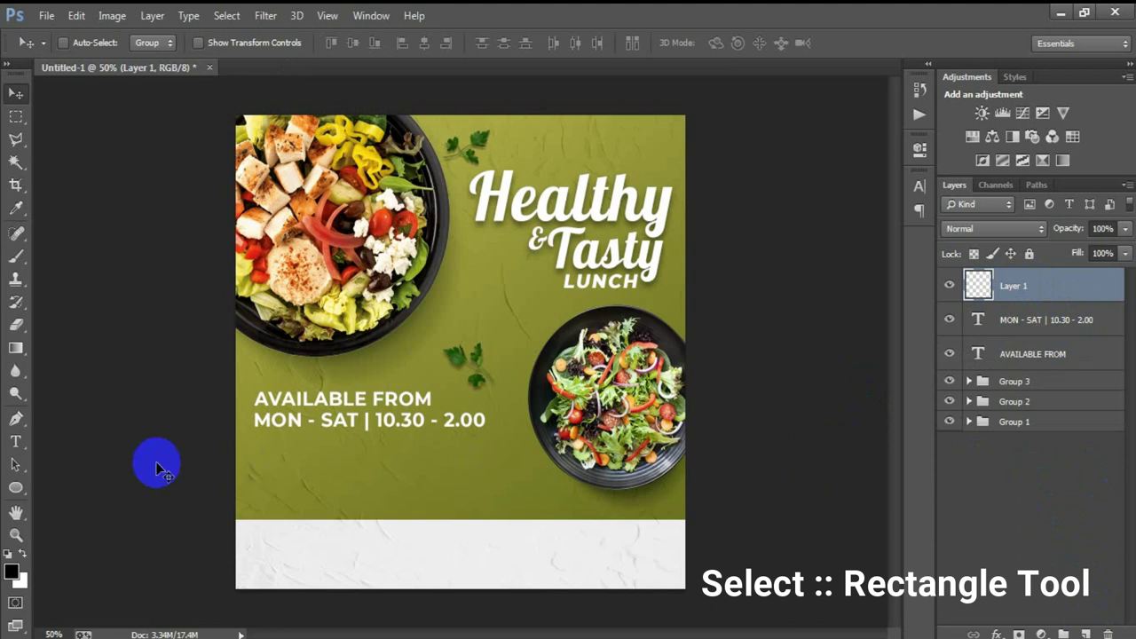
left_click(16, 487)
Step: Draw a 598 × 144 px rectangle beneath the MON - SAT | 10.30 - 2.00 hours text
left_click(64, 488)
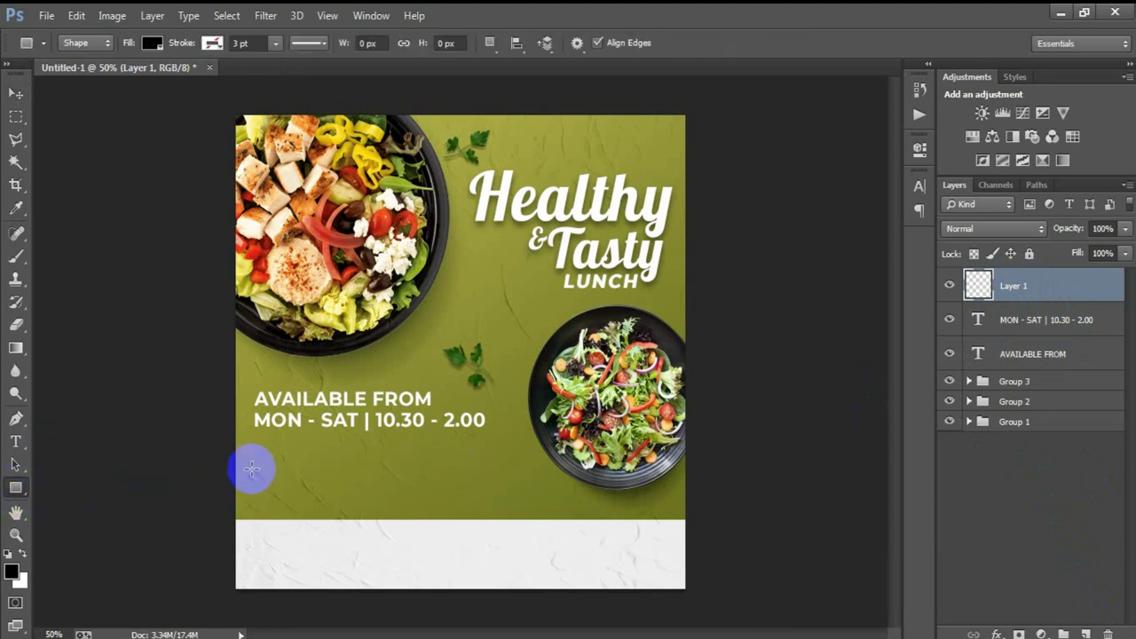
mouse_move(253, 440)
left_mouse_down()
mouse_move(500, 468)
mouse_move(501, 500)
left_mouse_up()
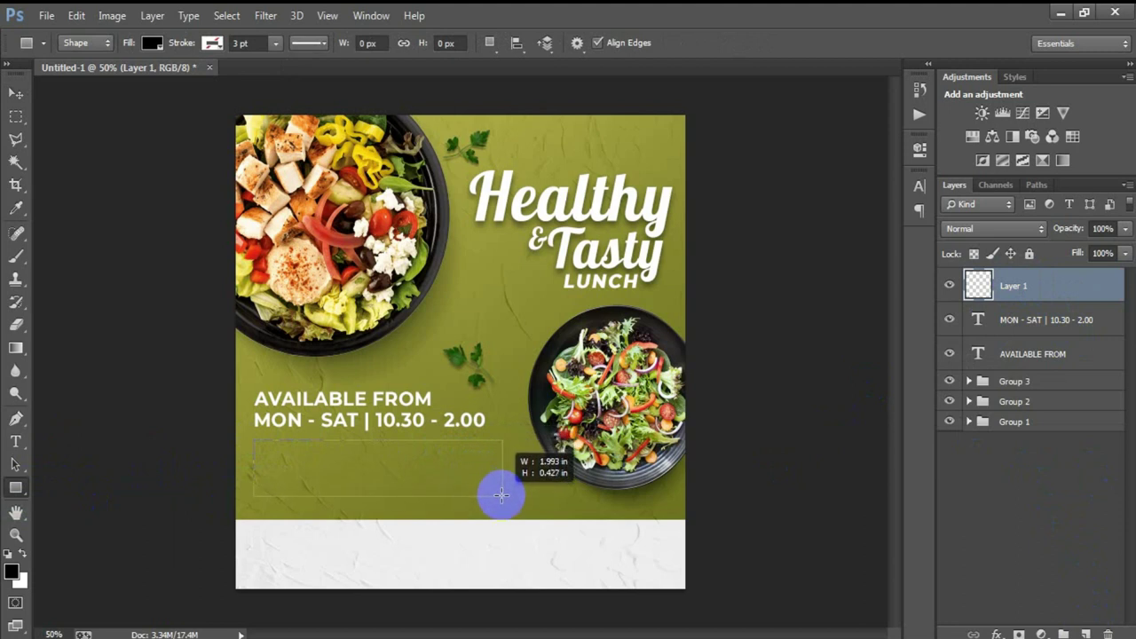
left_click_drag(501, 500, 501, 502)
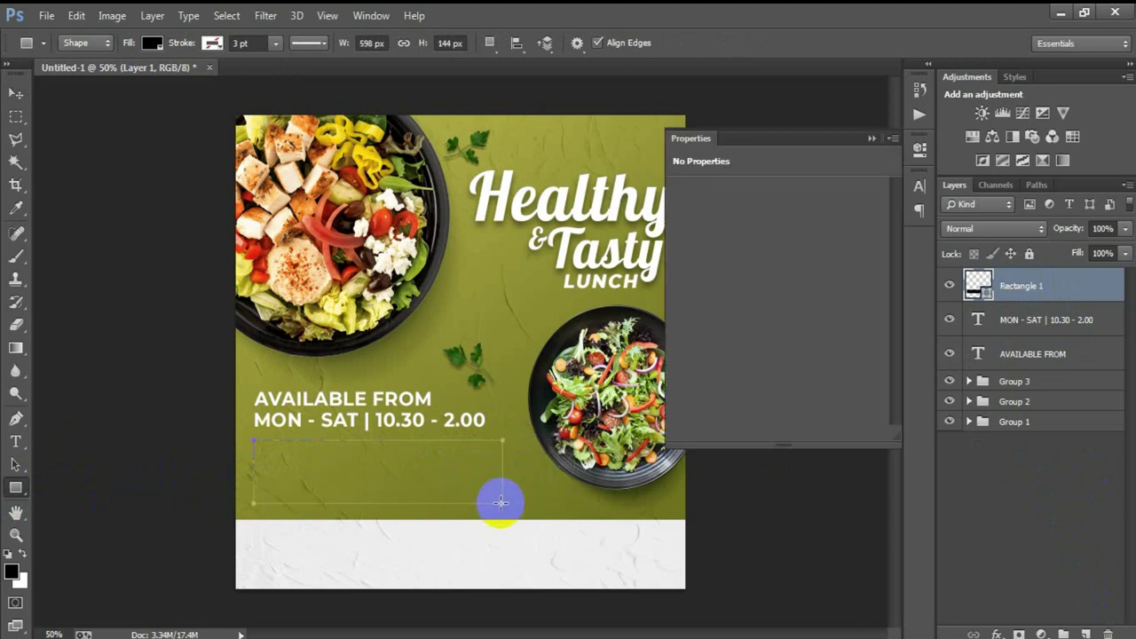
Step: Give the box no fill and a 1.33 pt white stroke, then return to the Move tool
left_click(684, 246)
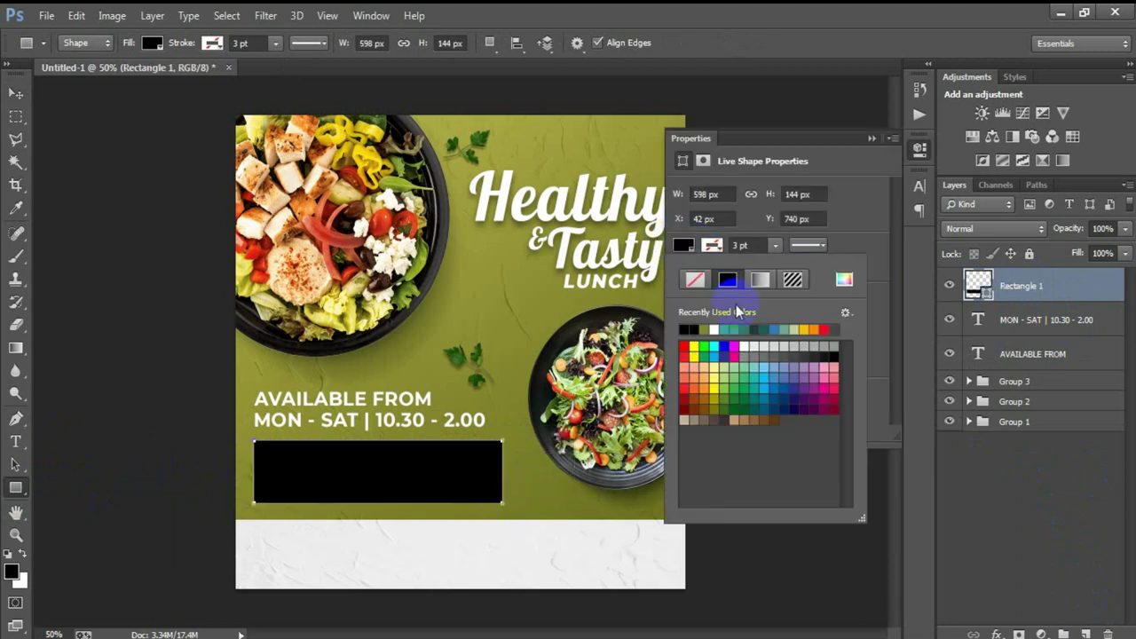
left_click(695, 279)
left_click(712, 247)
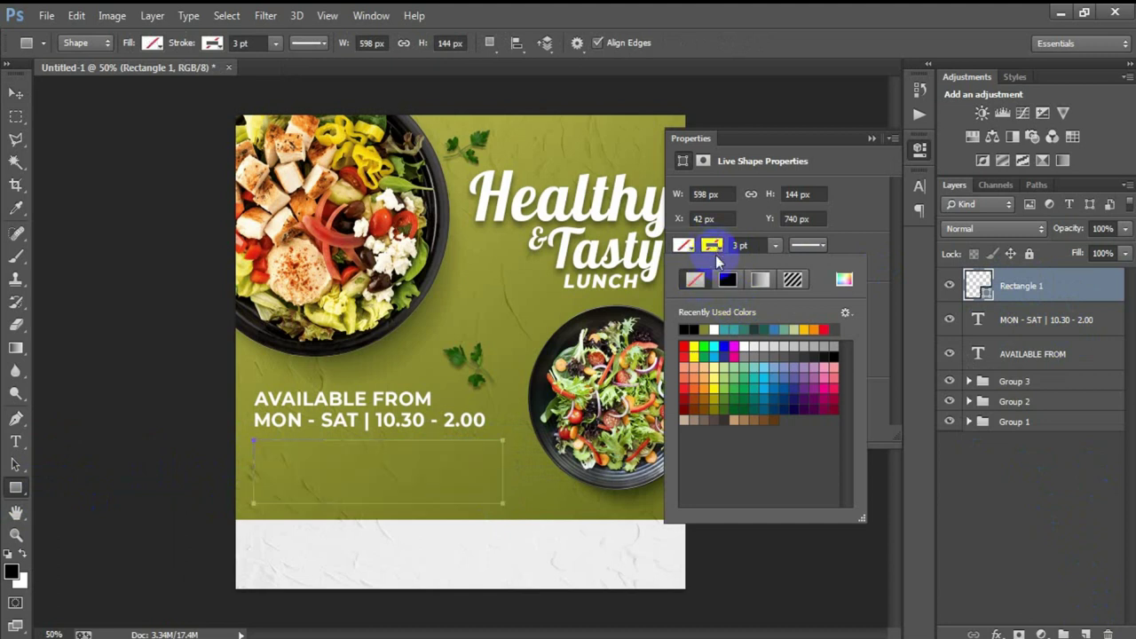
left_click(704, 329)
left_click(775, 246)
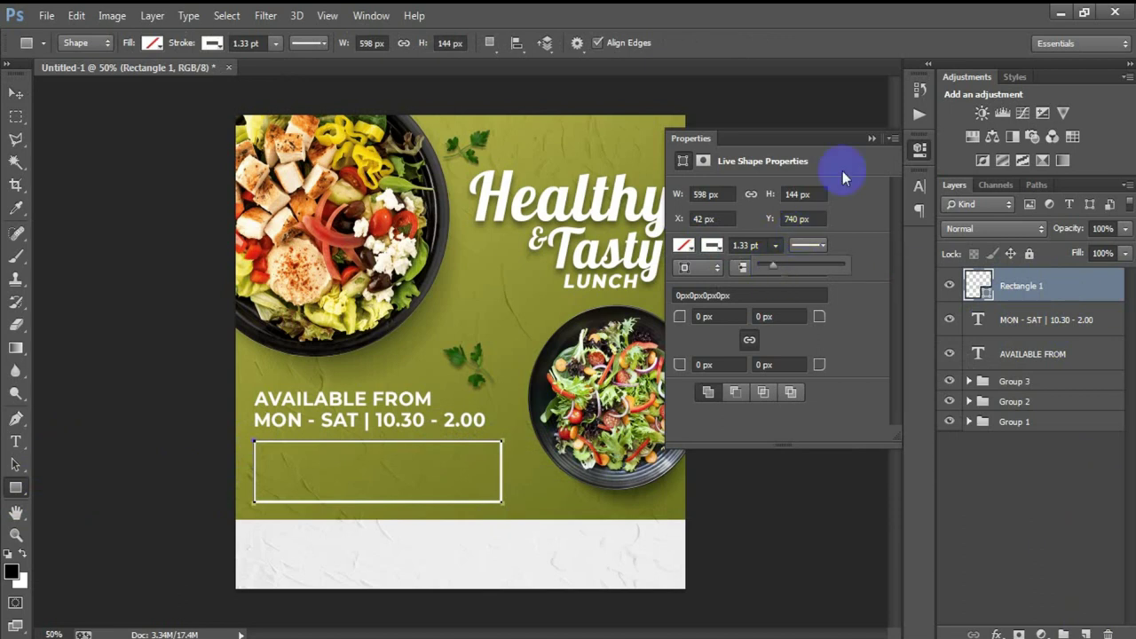
left_click(871, 138)
left_click(15, 92)
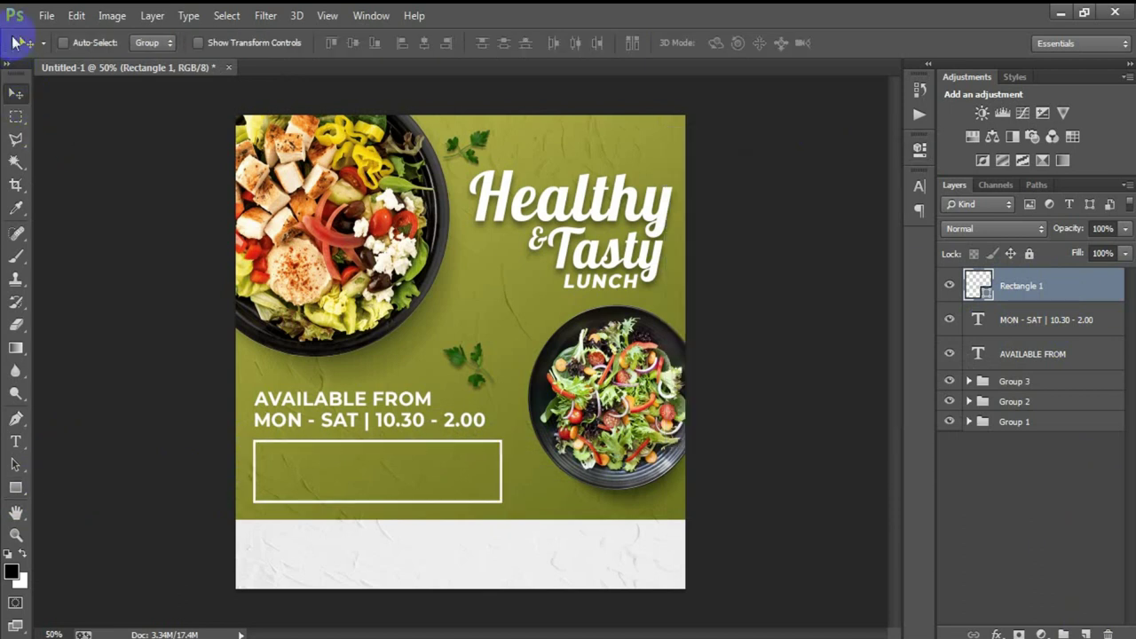
left_click(45, 15)
Step: Place the lorem ipsum text image as a linked file, scaled to 57.04% inside the box
left_click(89, 286)
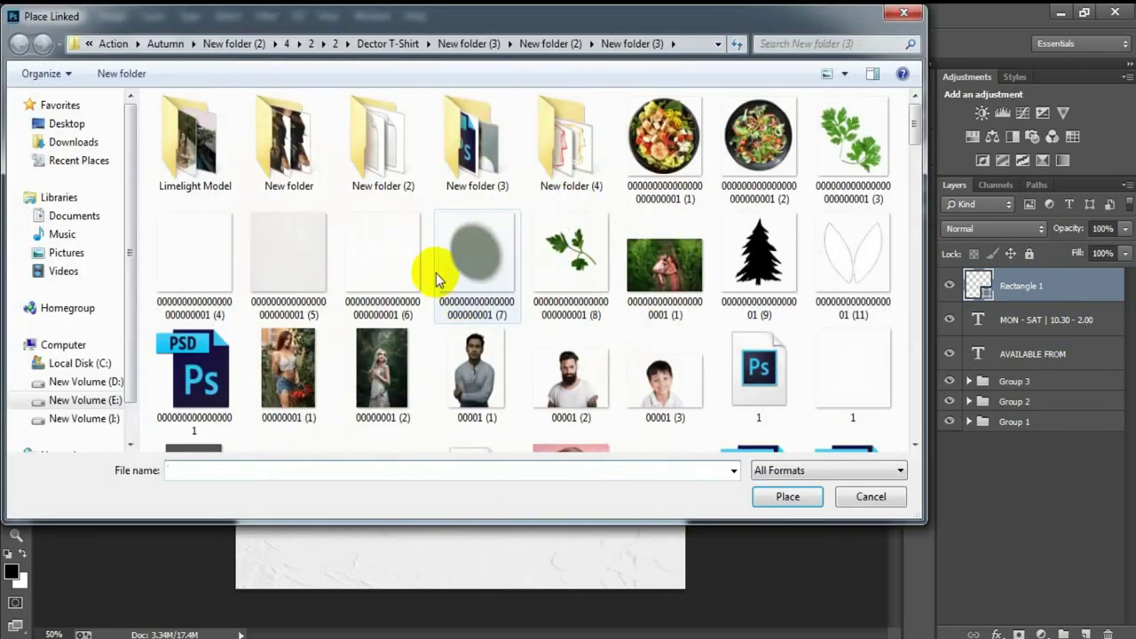
left_click(234, 276)
left_click(763, 497)
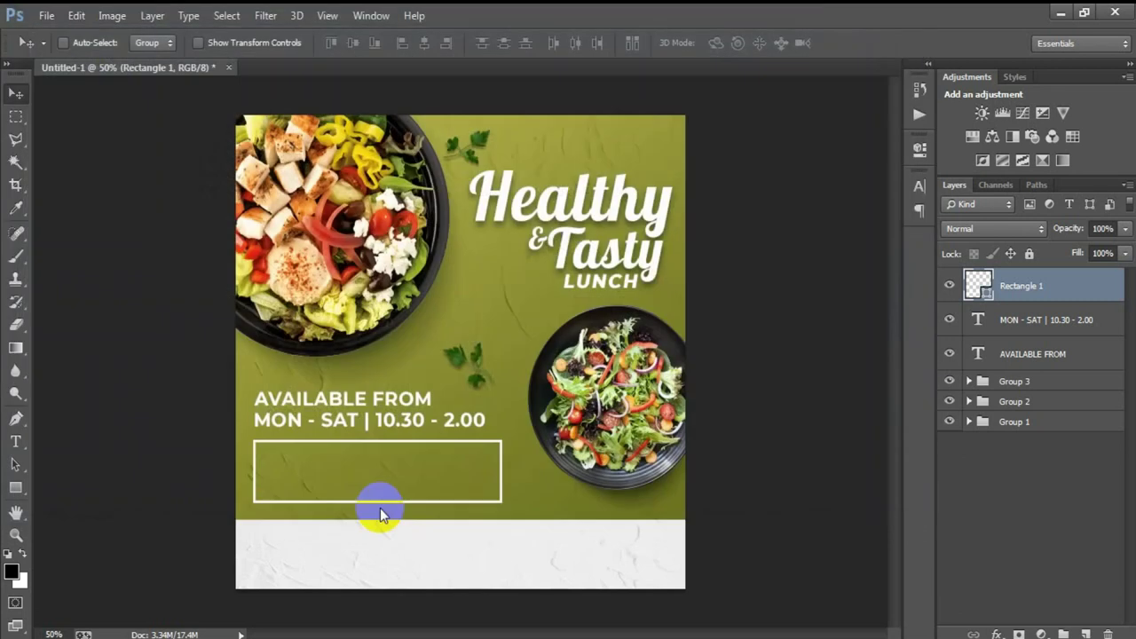
left_click_drag(683, 588, 600, 478)
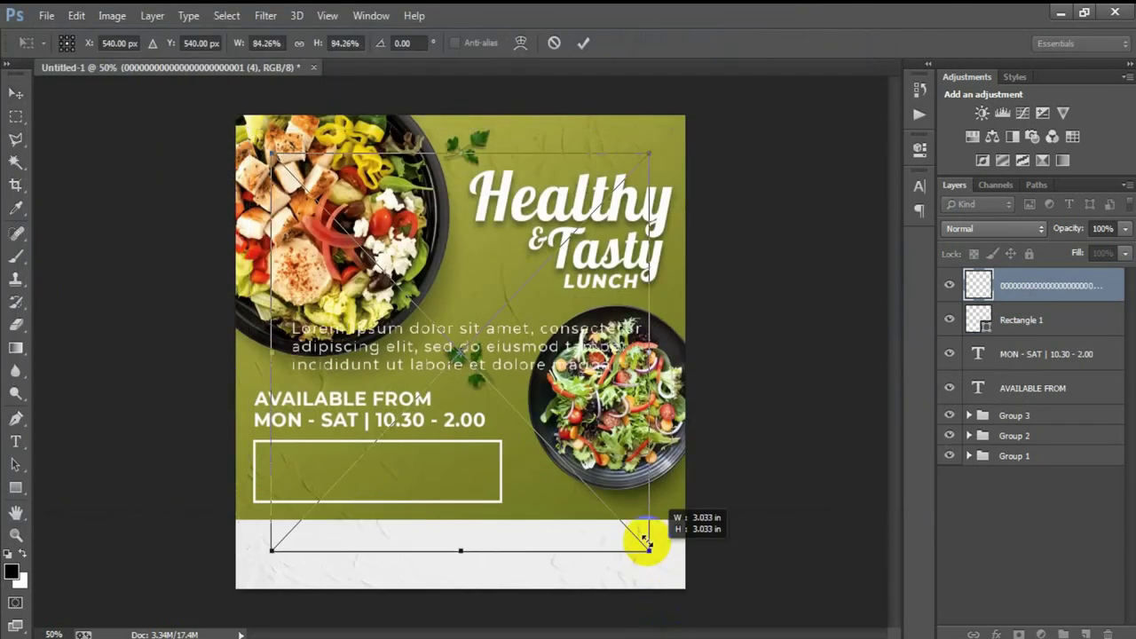
left_click_drag(546, 394, 460, 513)
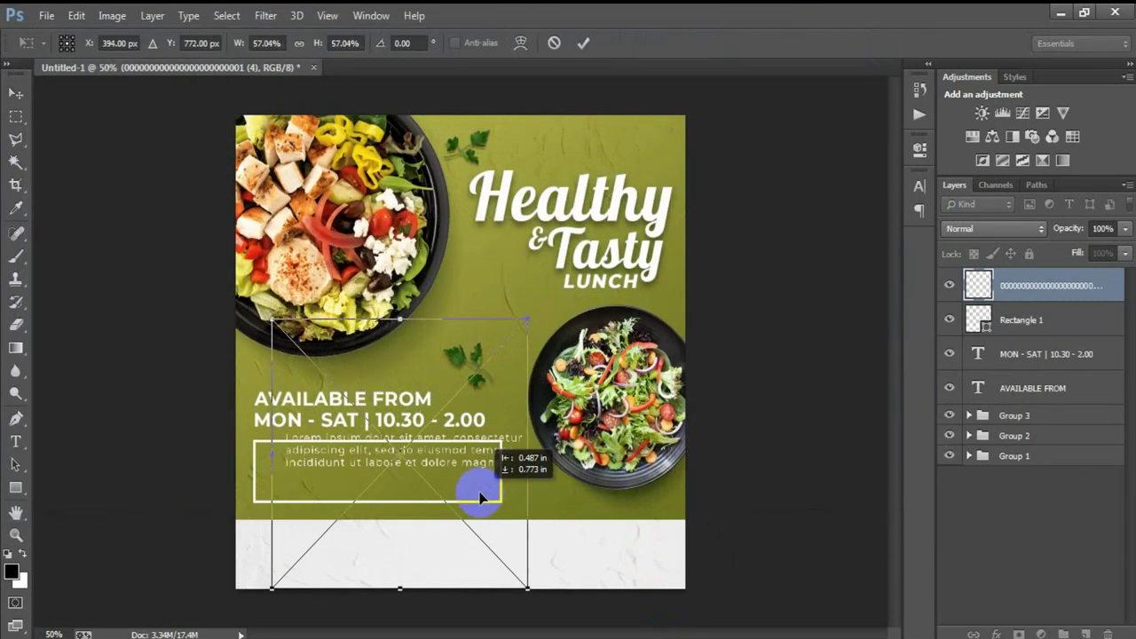
left_click_drag(461, 512, 460, 516)
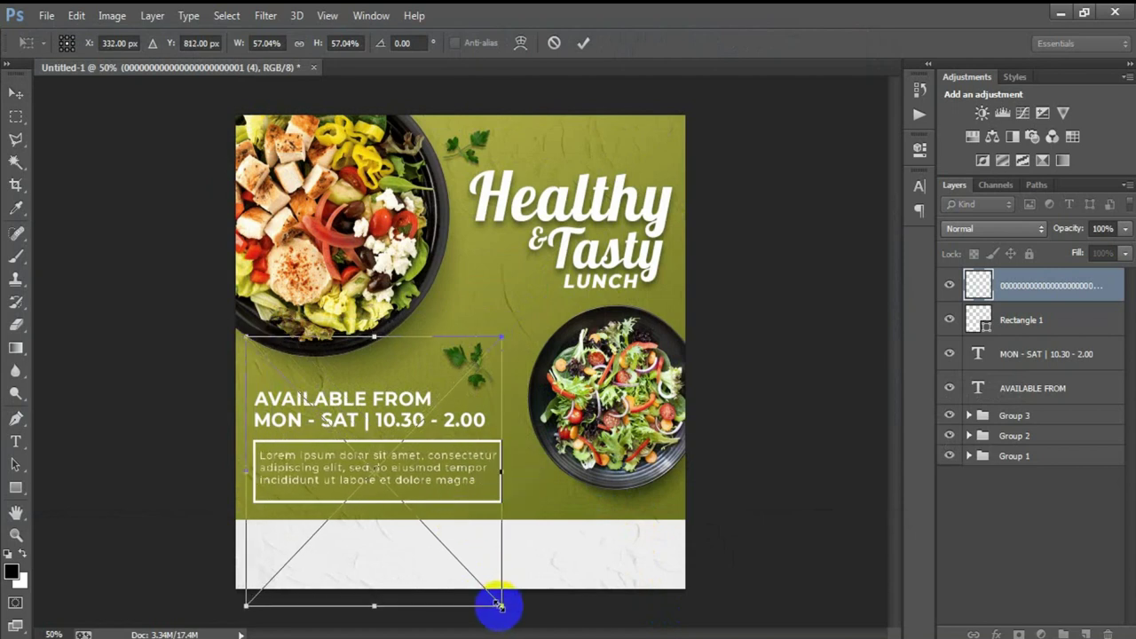
left_click_drag(500, 605, 494, 601)
left_click(583, 43)
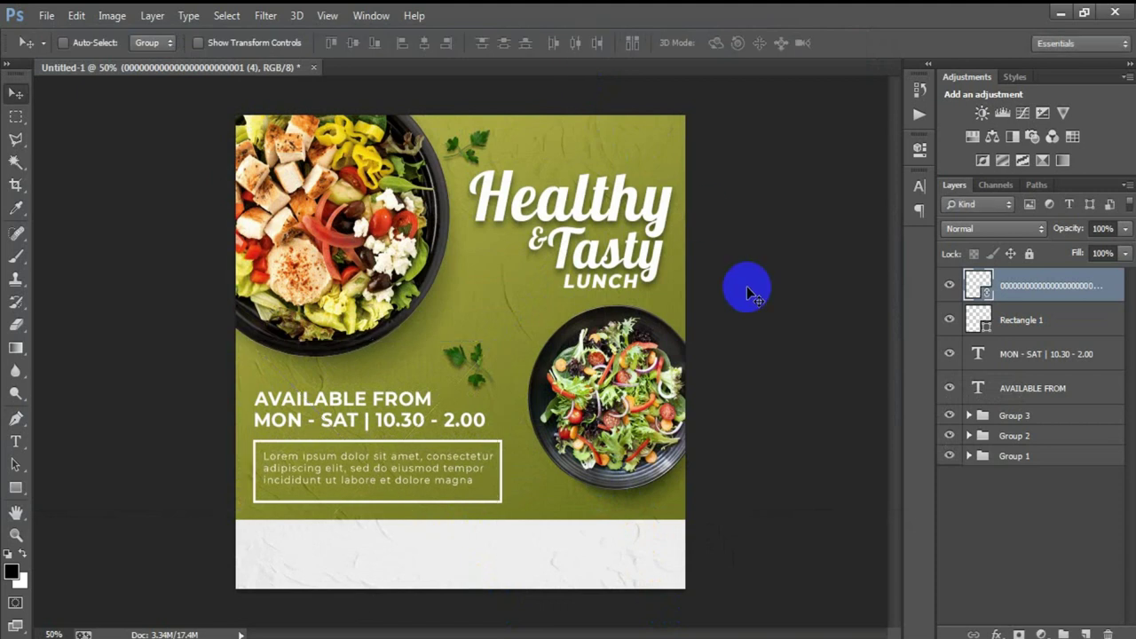
Step: Nudge the text image down, then move it and the box up together
key("Down")
key("Down")
key("Down")
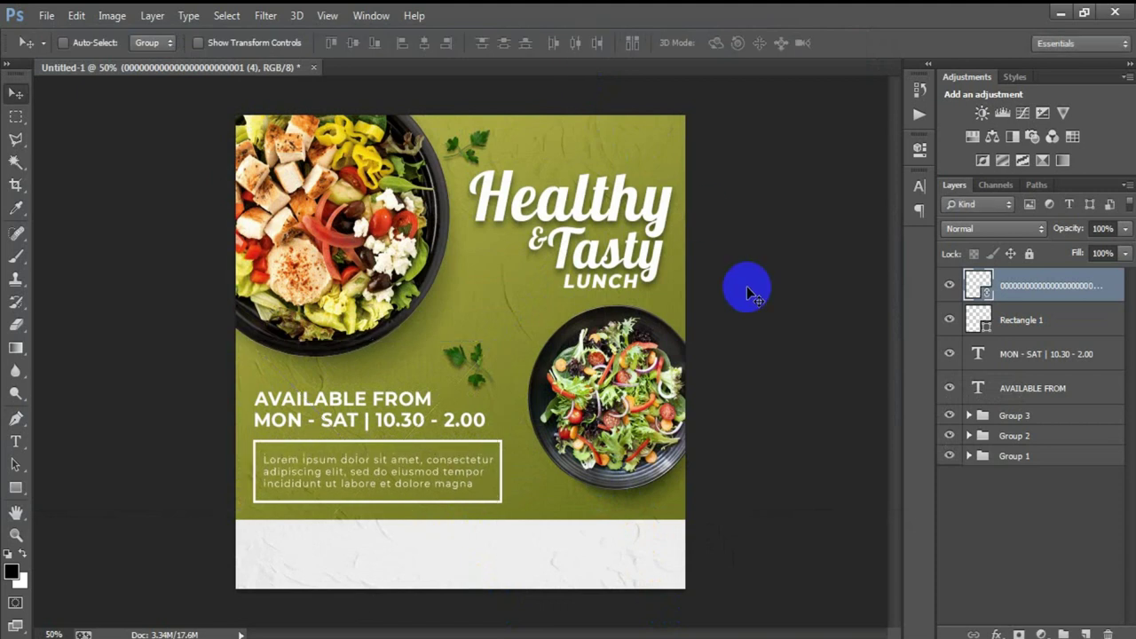
left_click(1034, 322, "shift")
key("Up")
key("Up")
key("Up")
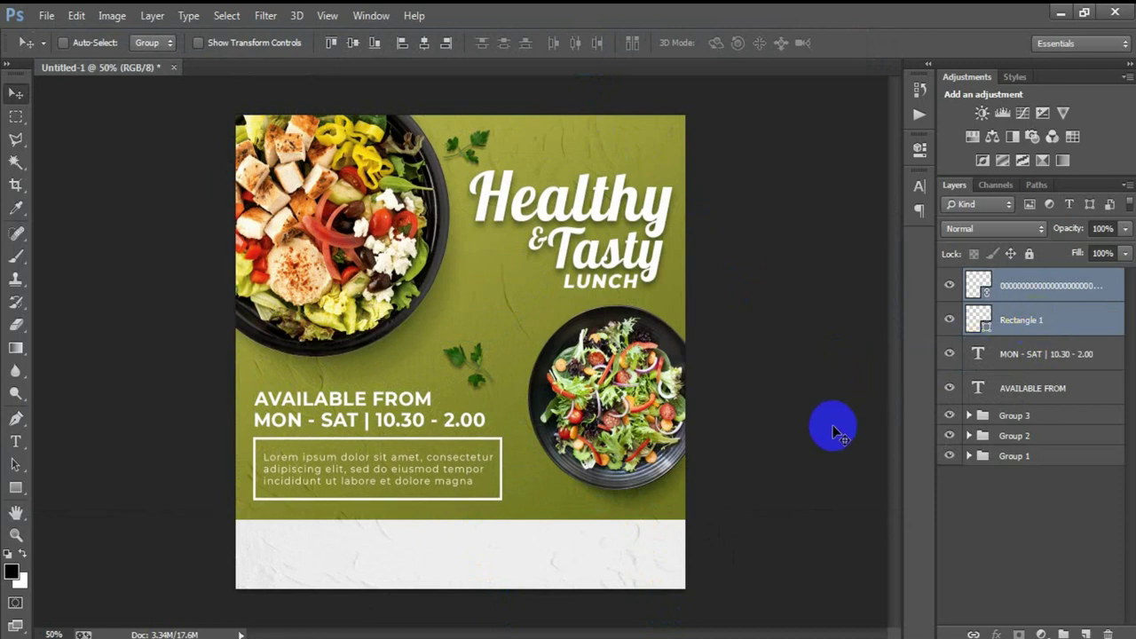
left_click(1043, 295)
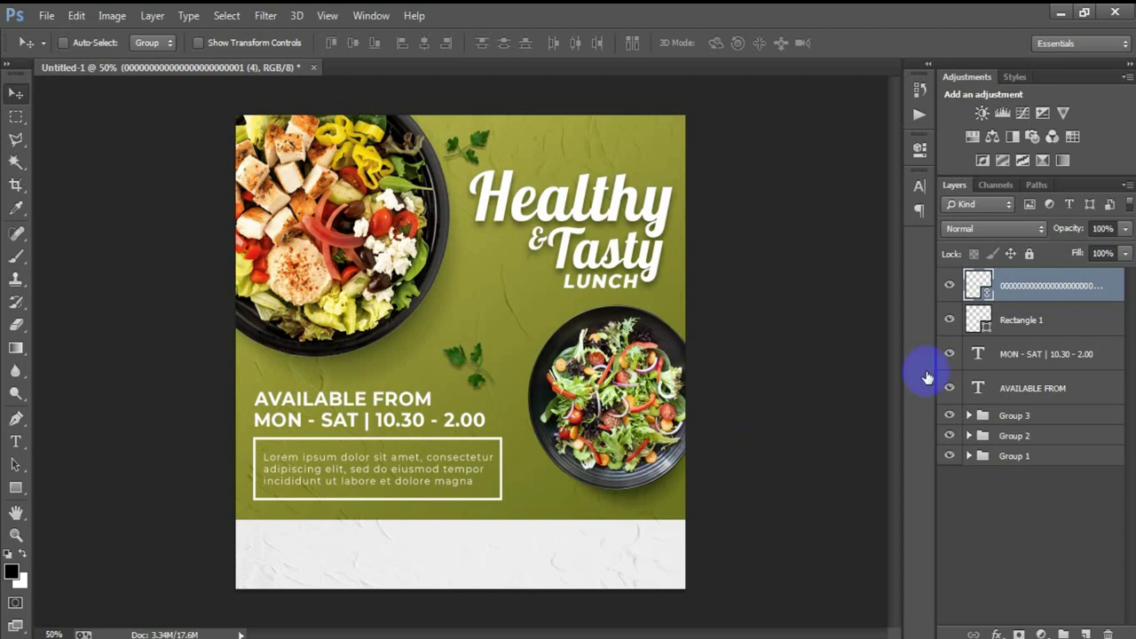
Step: Nudge the top four layers up twice and group them as Group 4, adding an empty layer above
left_click(1025, 388, "shift")
key("Up")
key("Up")
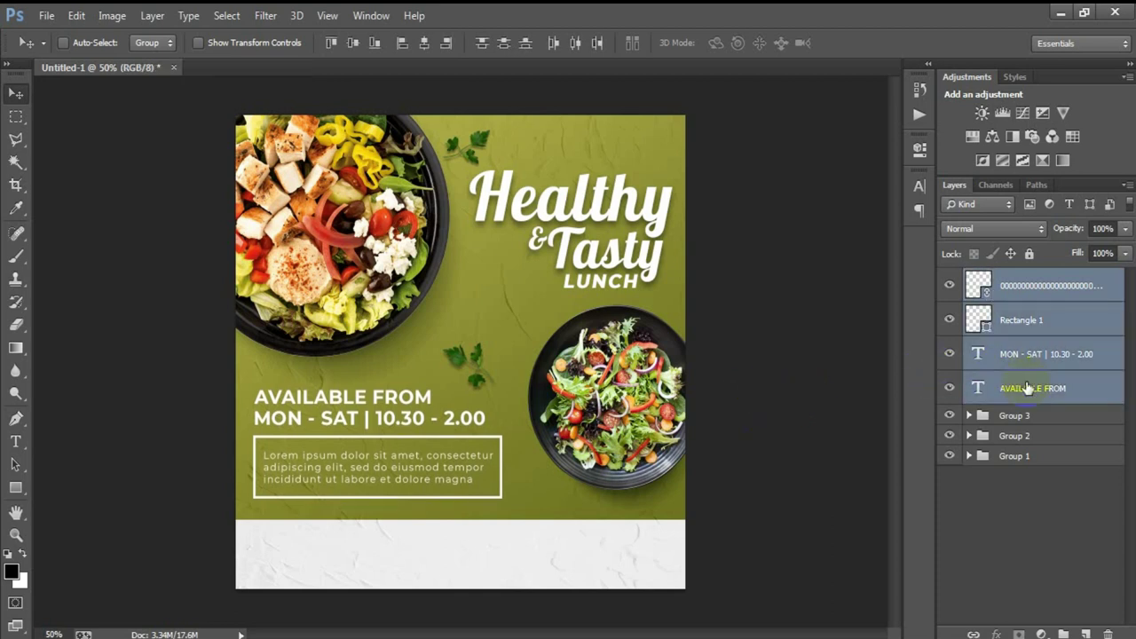
key("Up")
key("Up")
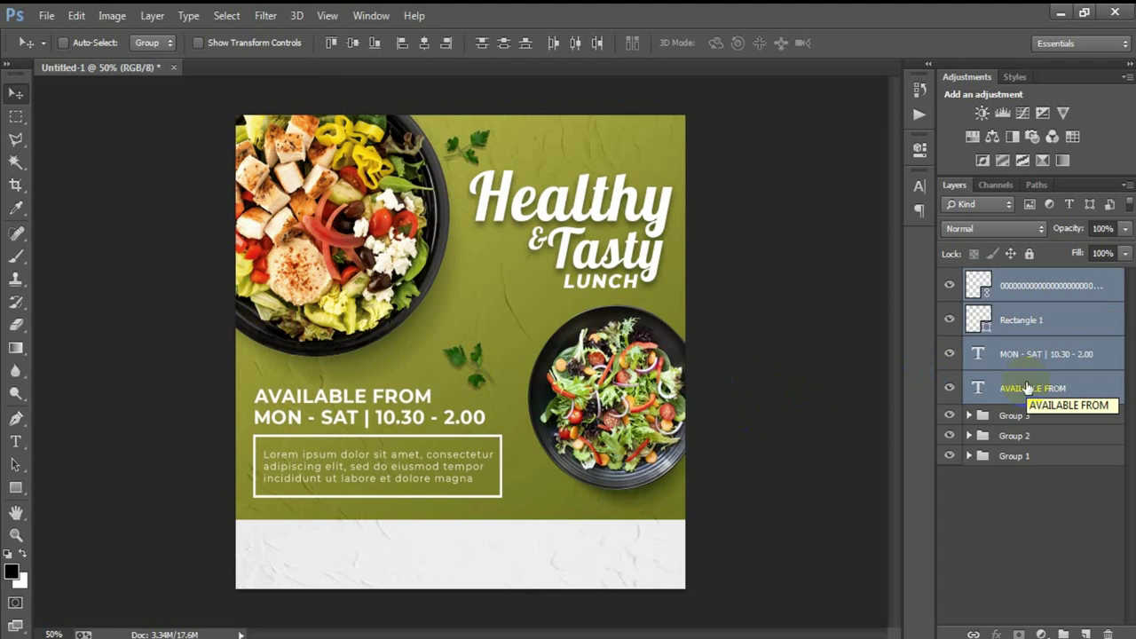
key("ctrl+g")
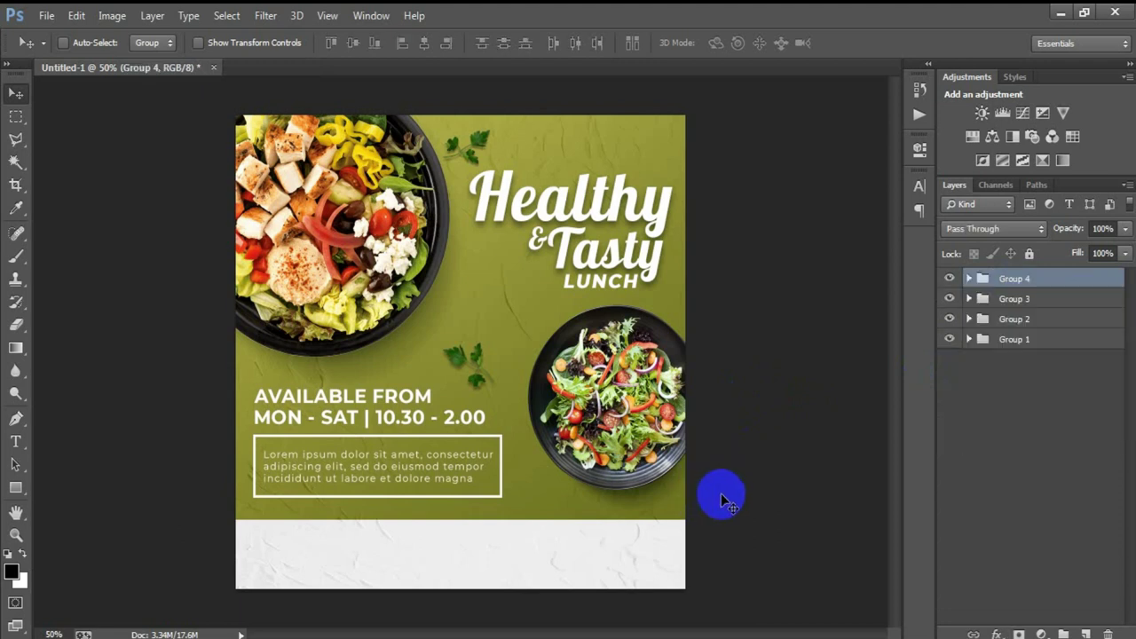
left_click(1086, 634)
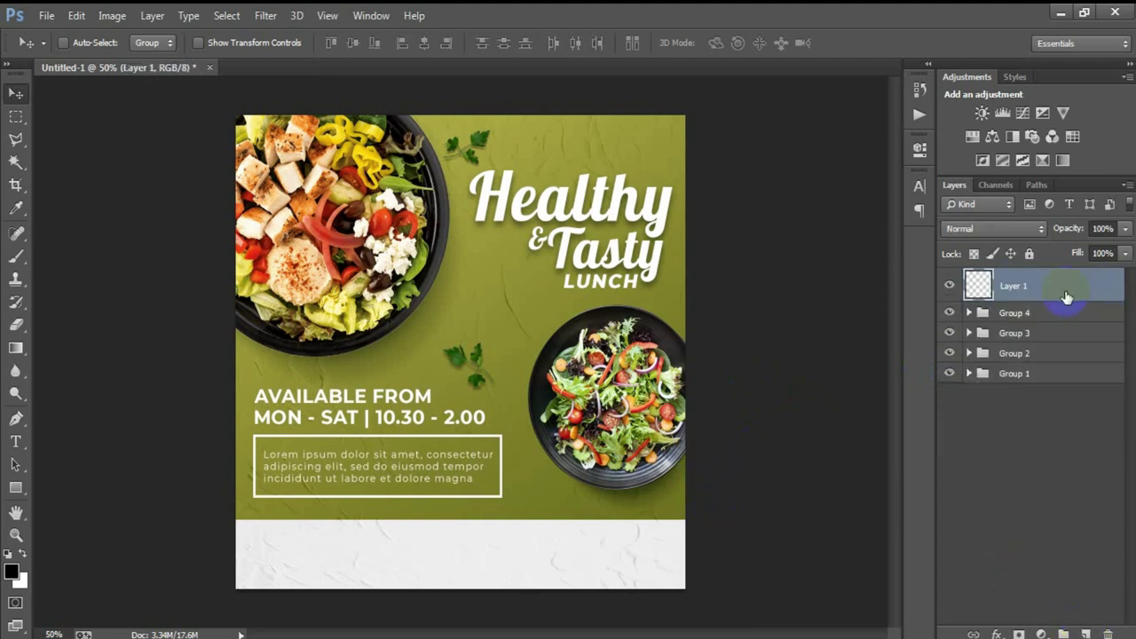
Step: Draw a 282 × 282 px white-filled circle between the big and small salad bowls
left_click(821, 435)
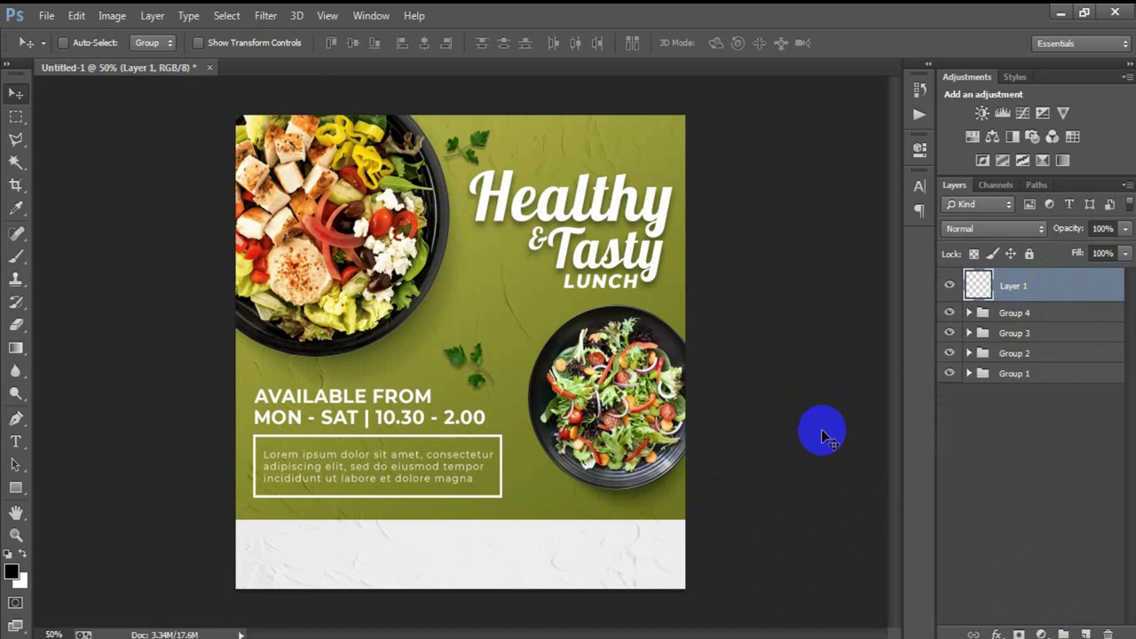
left_click(16, 488)
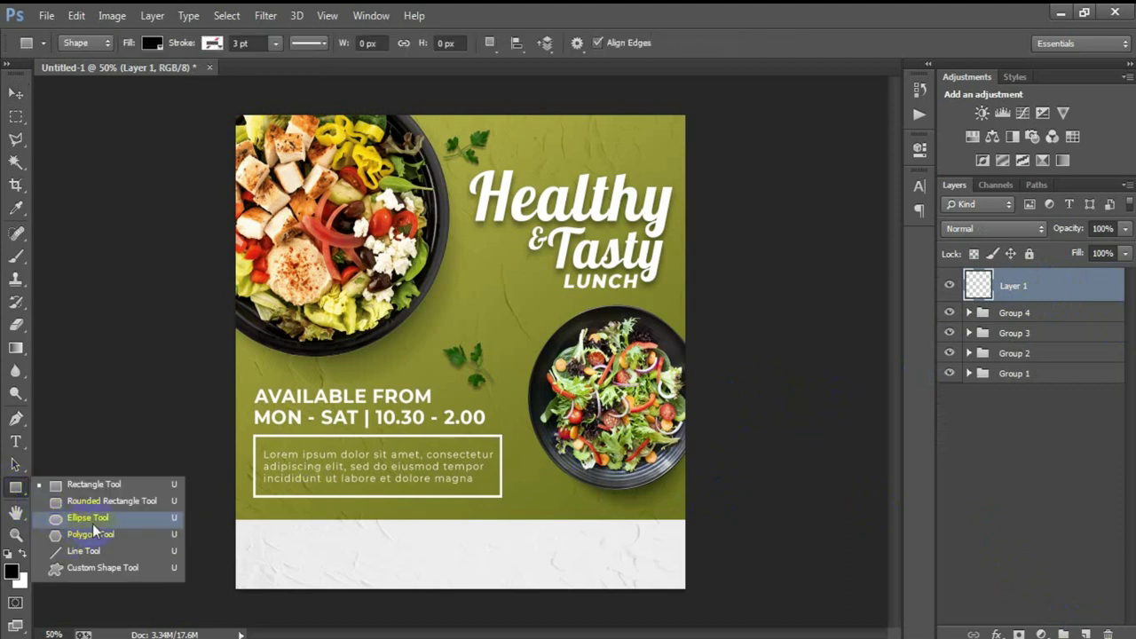
left_click(87, 518)
left_click_drag(468, 313, 587, 486)
left_click(683, 278)
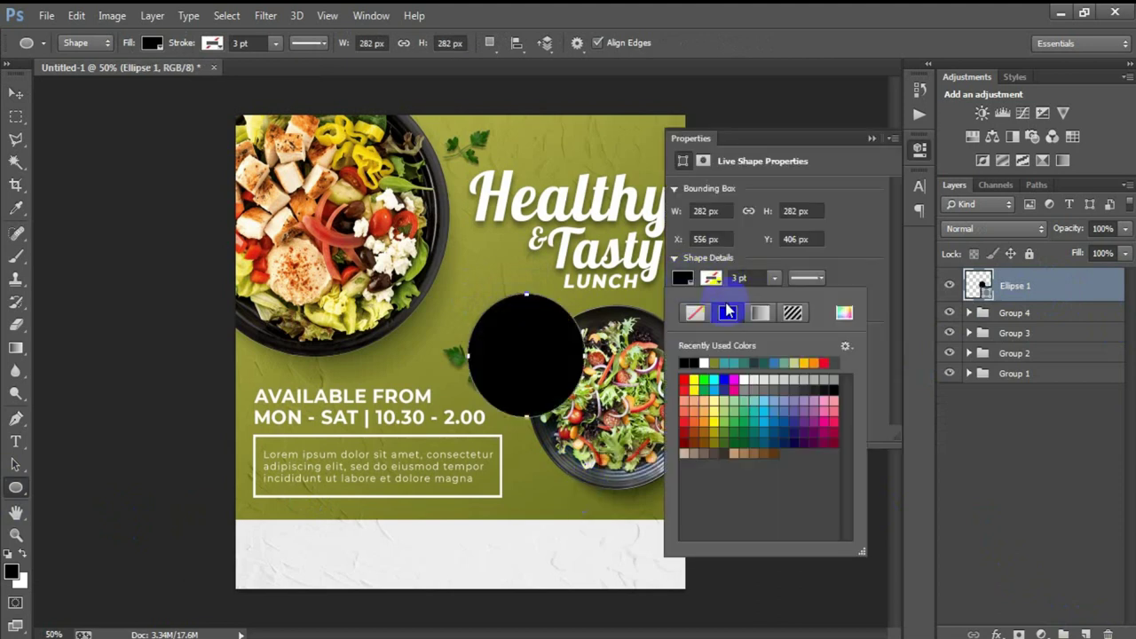
left_click(704, 362)
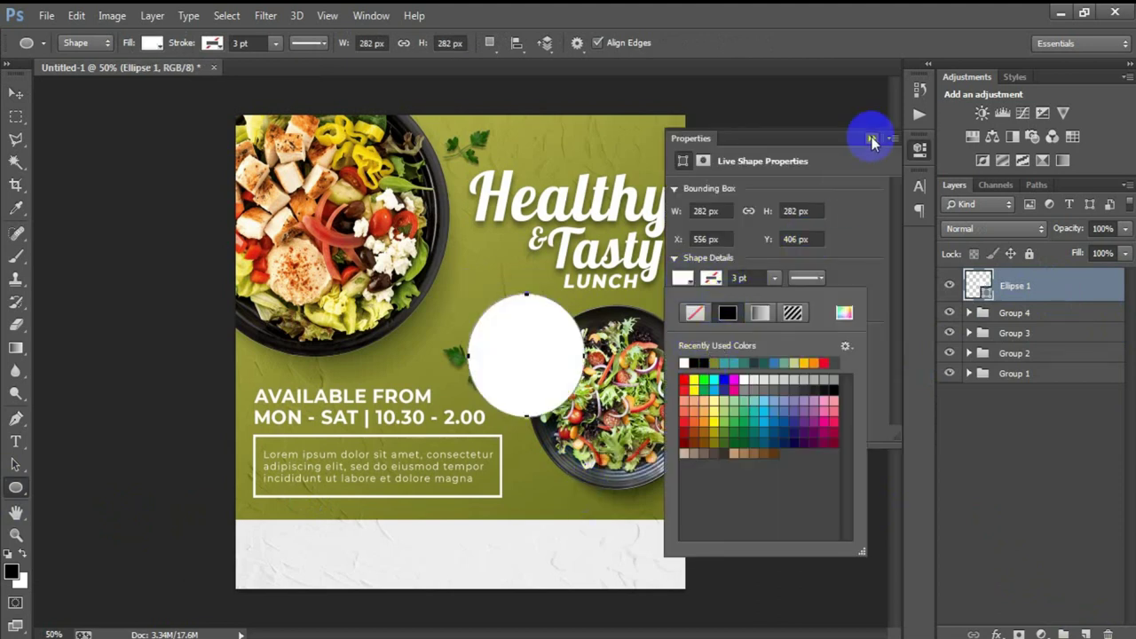
left_click(871, 139)
left_click(18, 94)
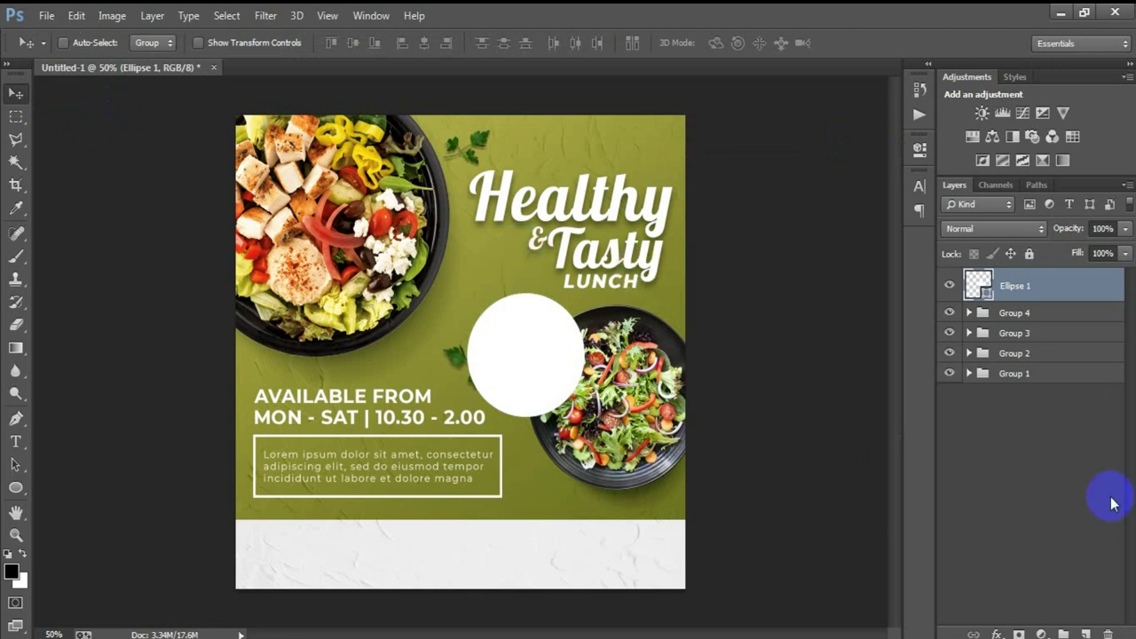
left_click(1084, 633)
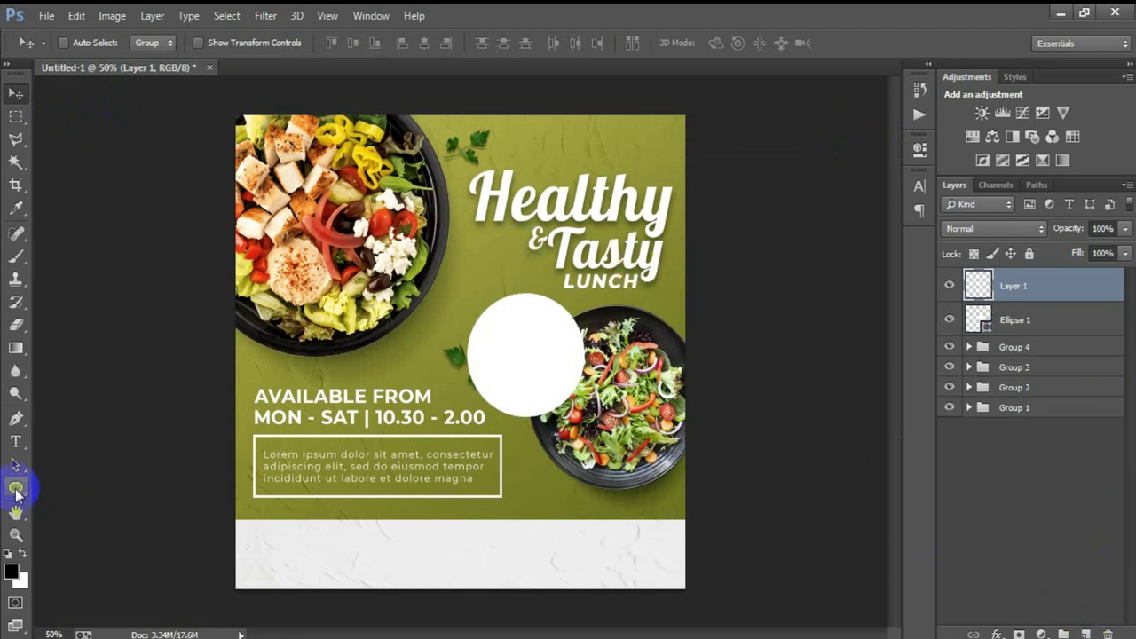
Step: Draw a smaller ellipse left of the white circle and remove its fill
left_click(16, 487)
right_click(16, 488)
left_click(97, 512)
left_click_drag(315, 419, 461, 468)
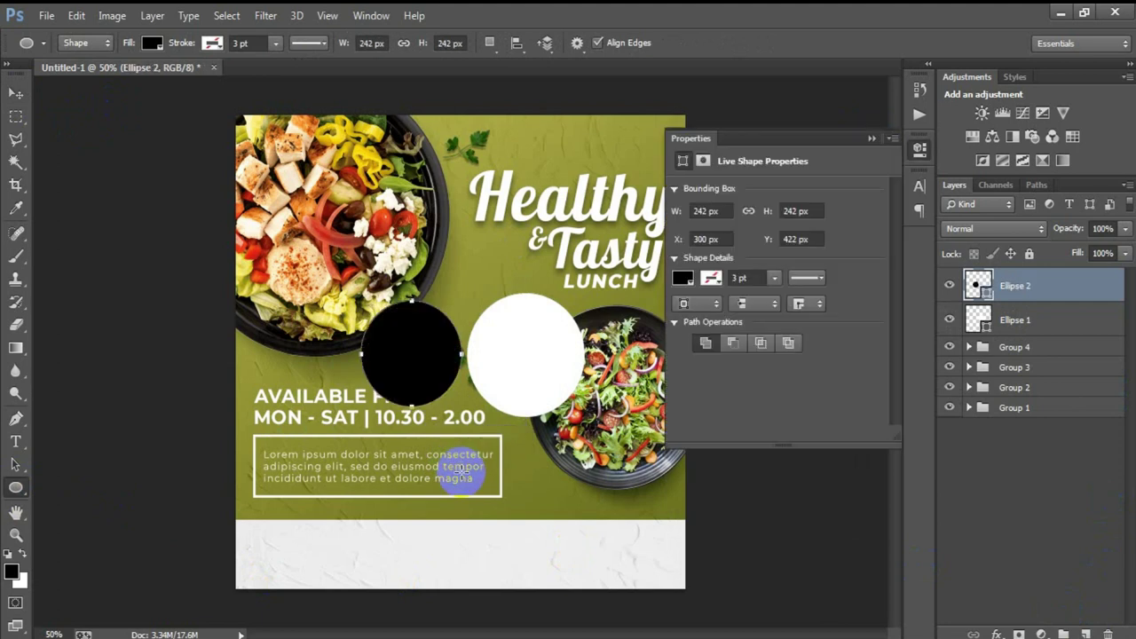
left_click(682, 278)
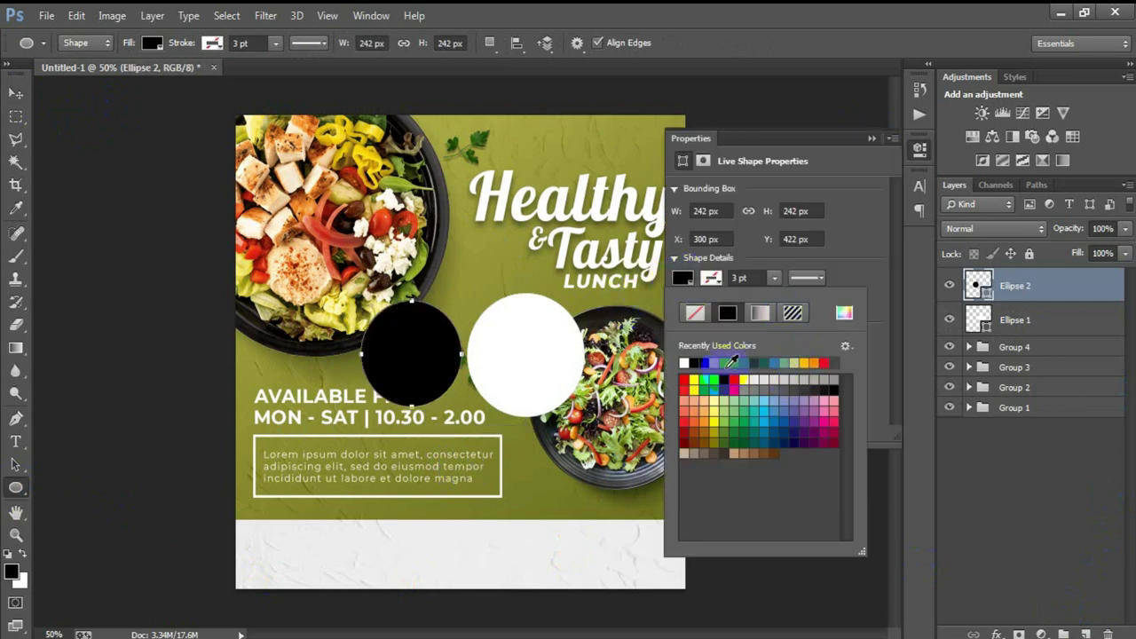
left_click(695, 315)
Step: Give the ring a thin 1.33 pt stroke in olive #52561A
left_click(712, 278)
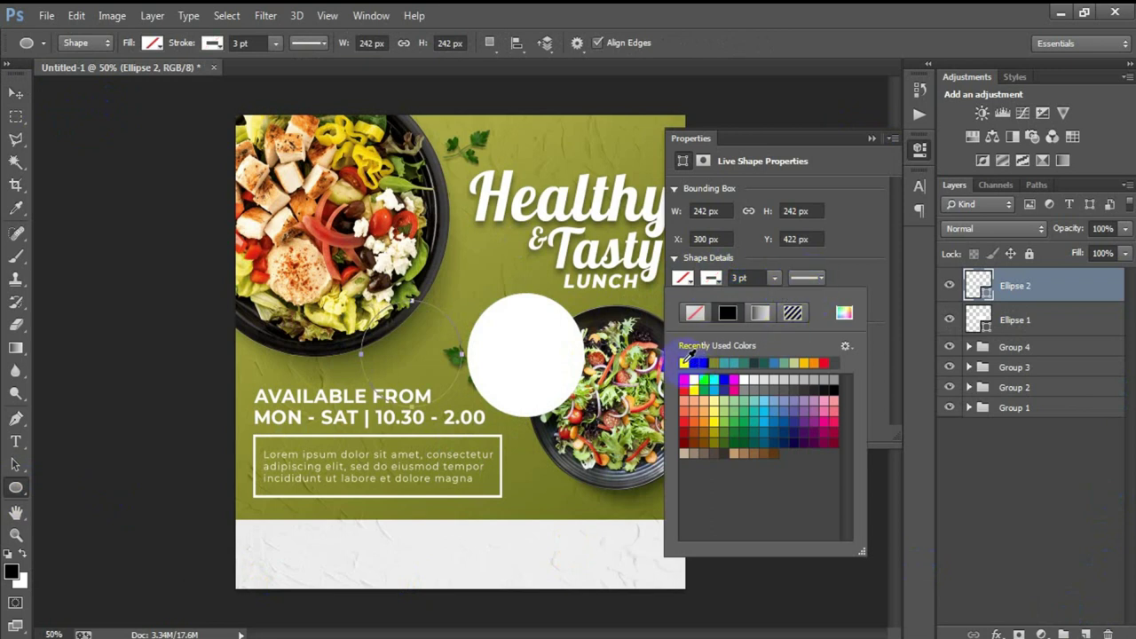
left_click(684, 362)
left_click(775, 278)
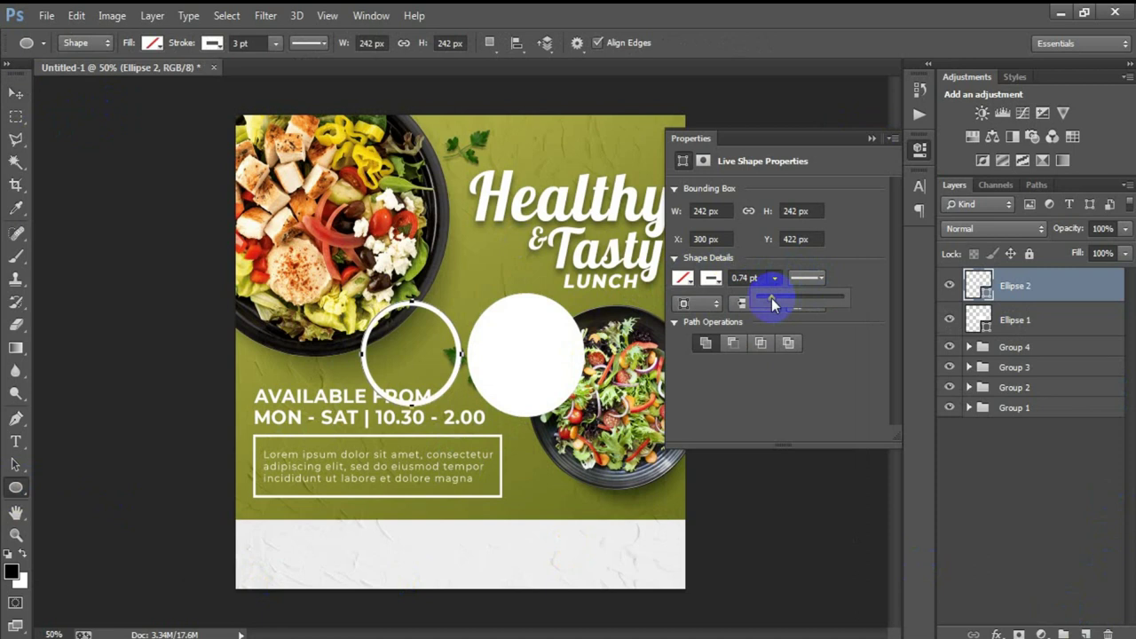
left_click(710, 279)
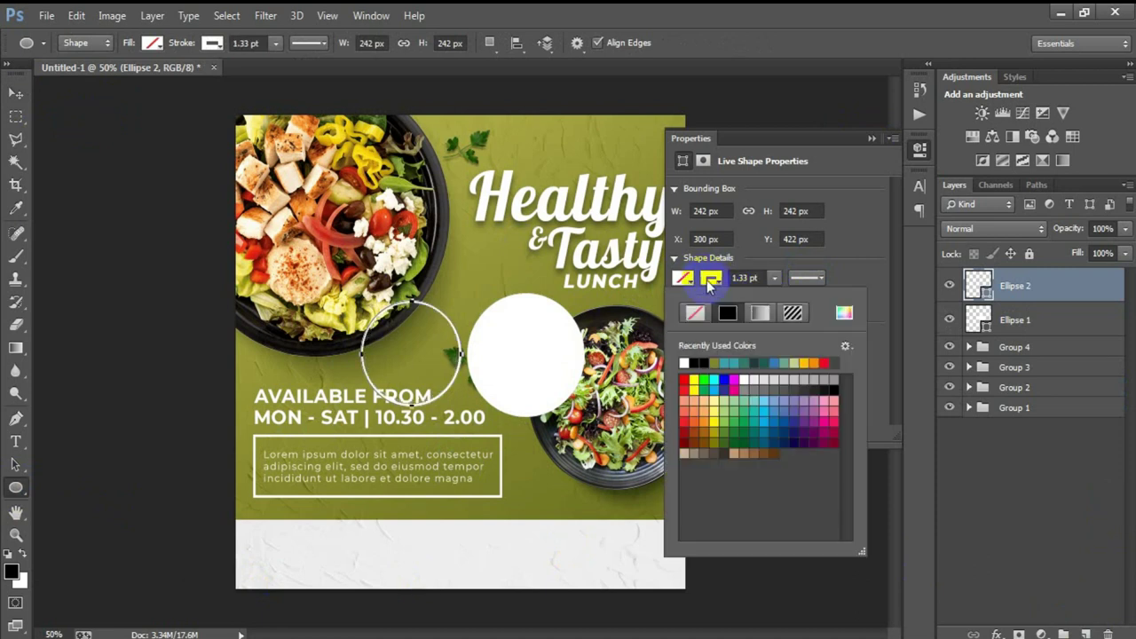
left_click(842, 311)
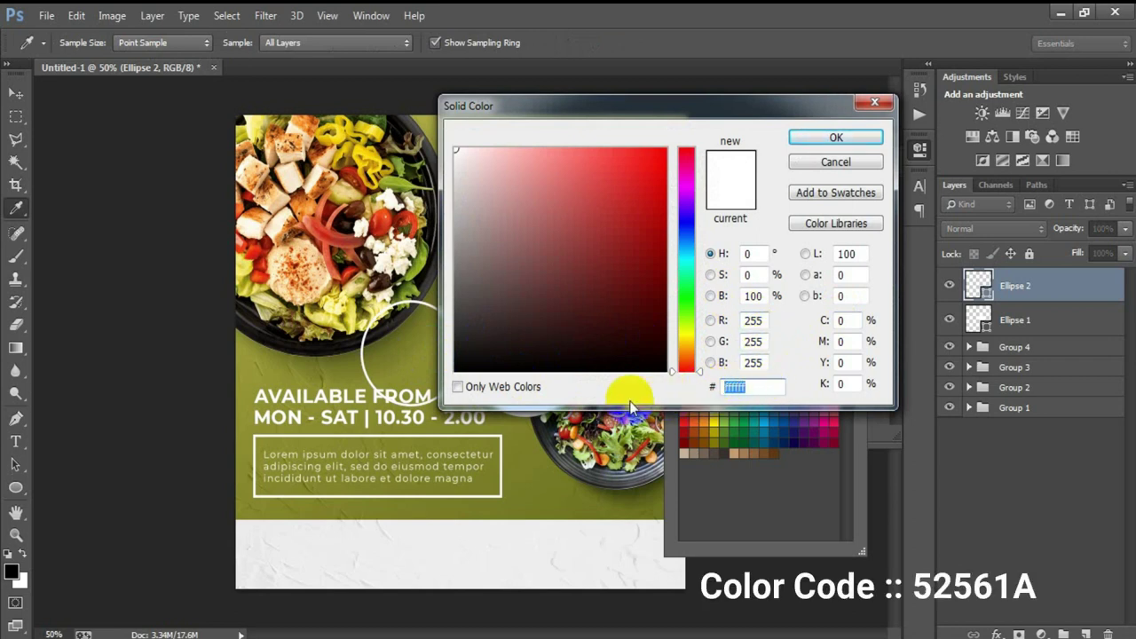
type("52561a")
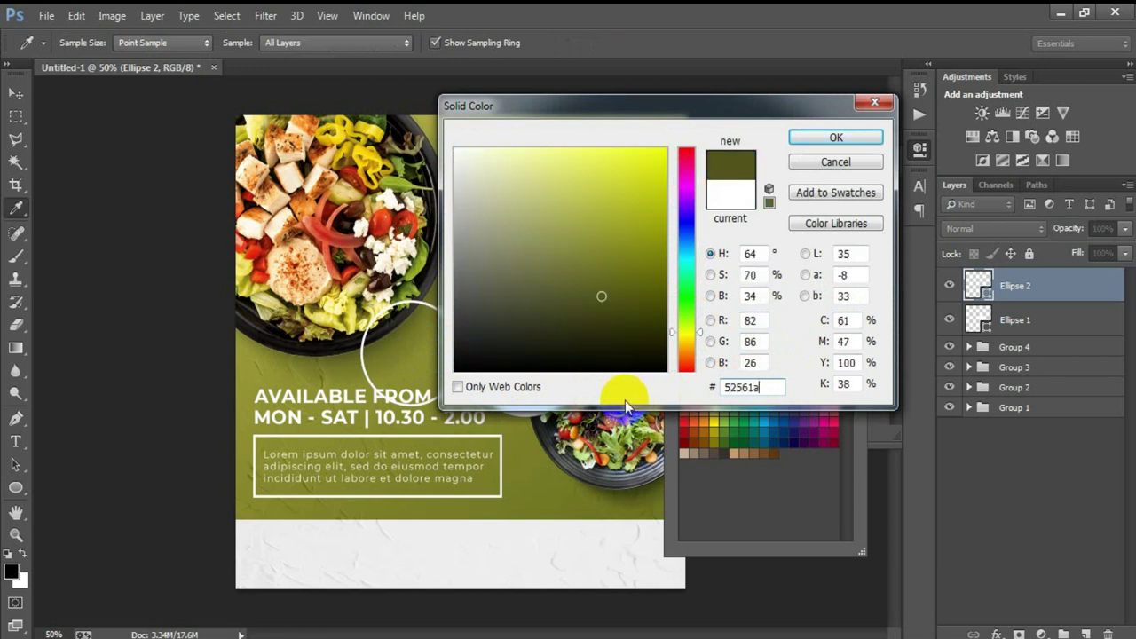
left_click(825, 140)
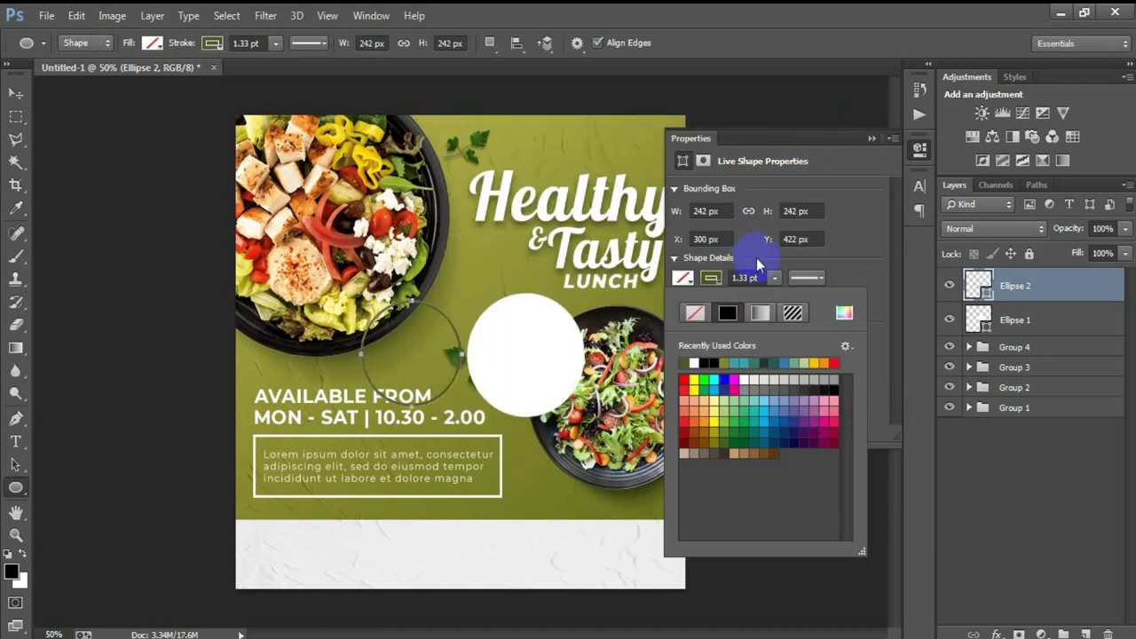
left_click(870, 139)
Step: Centre the 242 px ring inside the white circle and select both ellipse layers
left_click(870, 139)
left_click(16, 92)
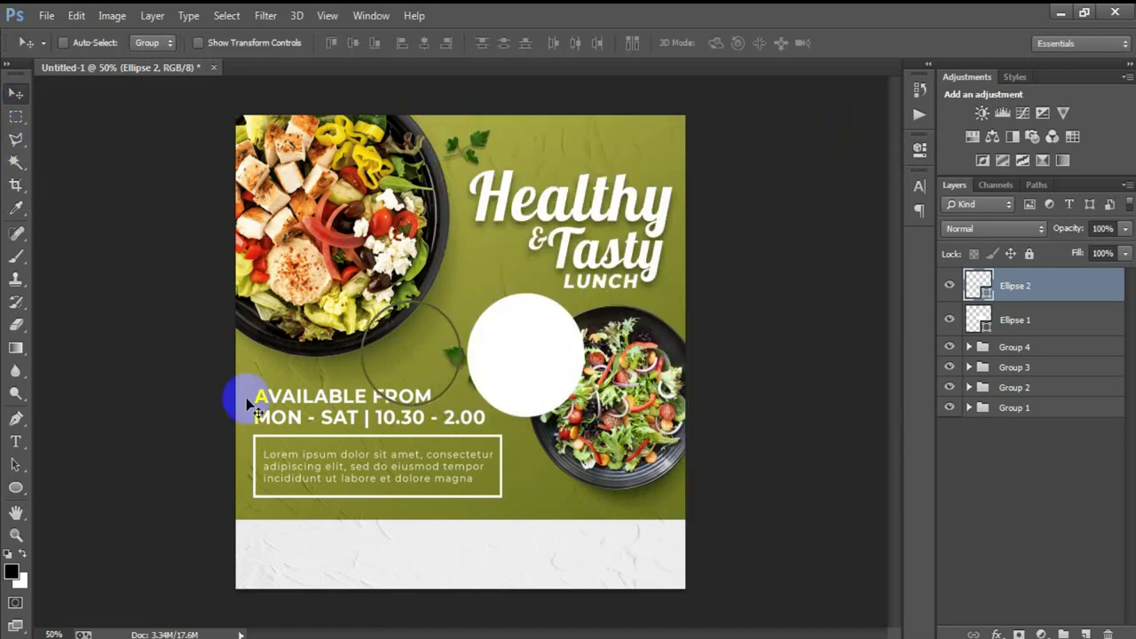
left_click_drag(428, 379, 543, 382)
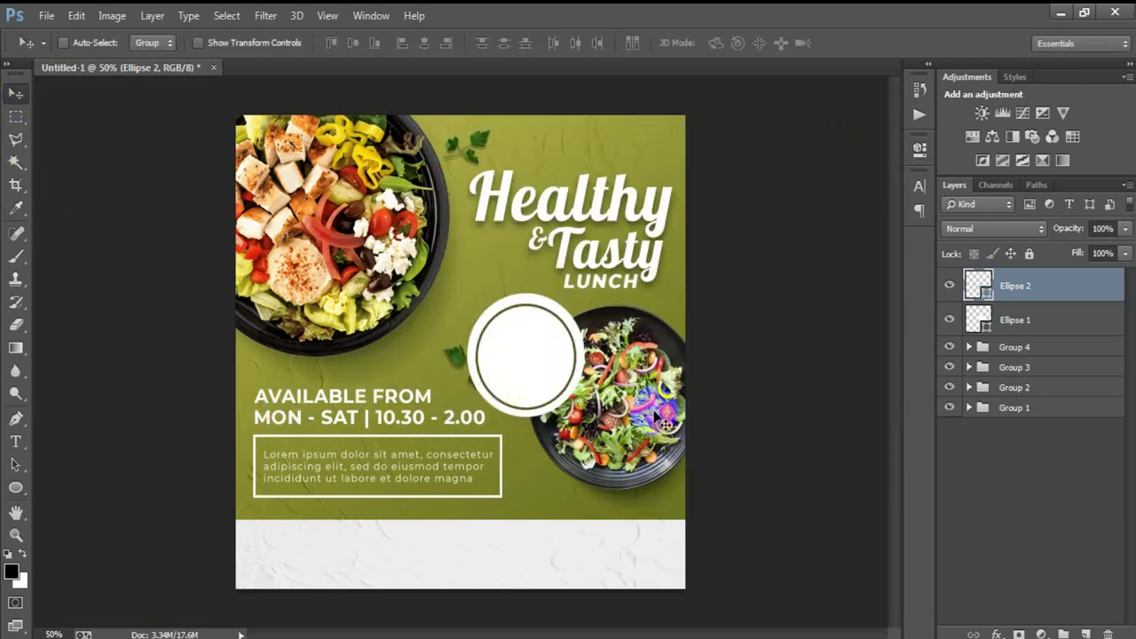
left_click(1053, 320, "shift")
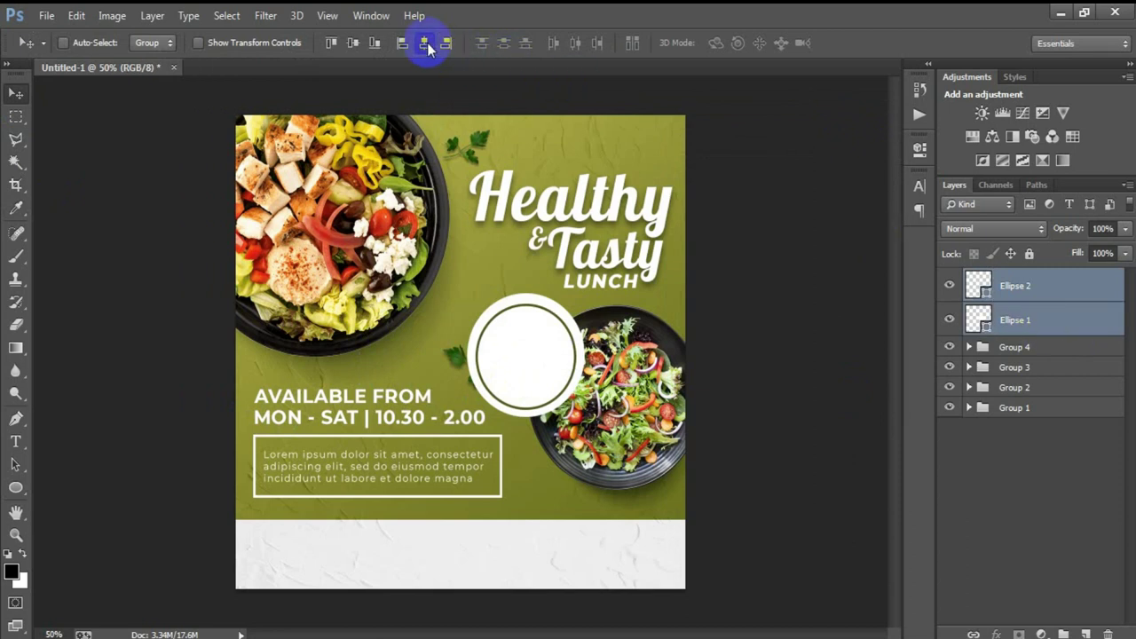
Step: Rasterize and merge the ring and white circle into one badge, moved up-left
right_click(1036, 292)
left_click(772, 245)
key("ctrl+e")
mouse_move(563, 379)
left_mouse_down()
mouse_move(502, 340)
mouse_move(480, 305)
left_mouse_up()
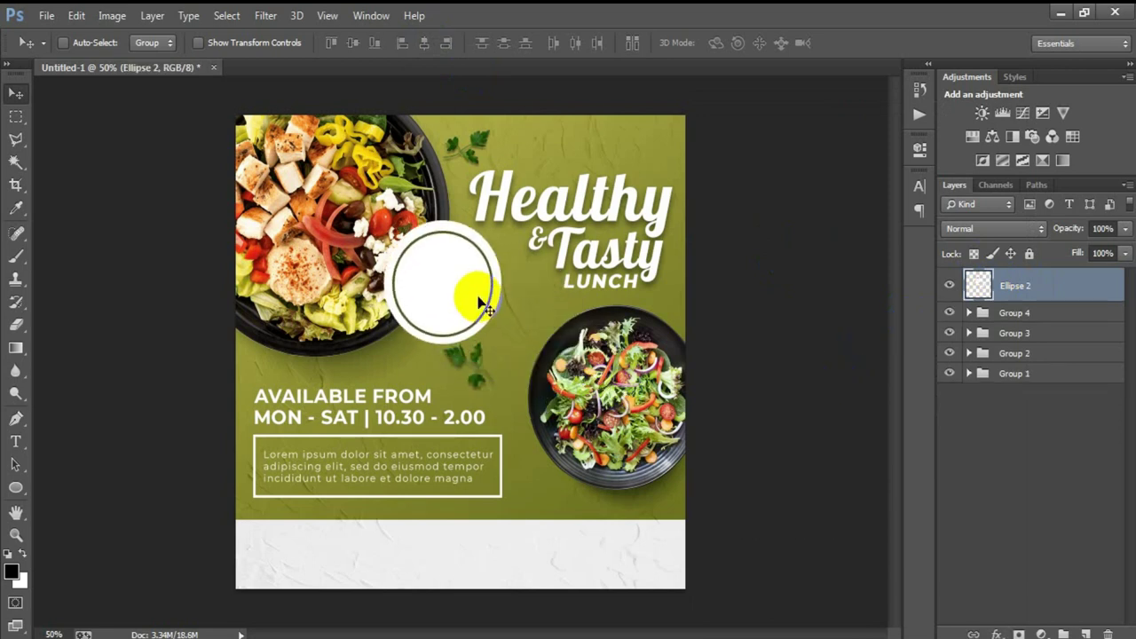
Step: Scale the badge to about 80% and nudge it beside the top salad bowl
key("ctrl+t")
left_click_drag(527, 304, 493, 337)
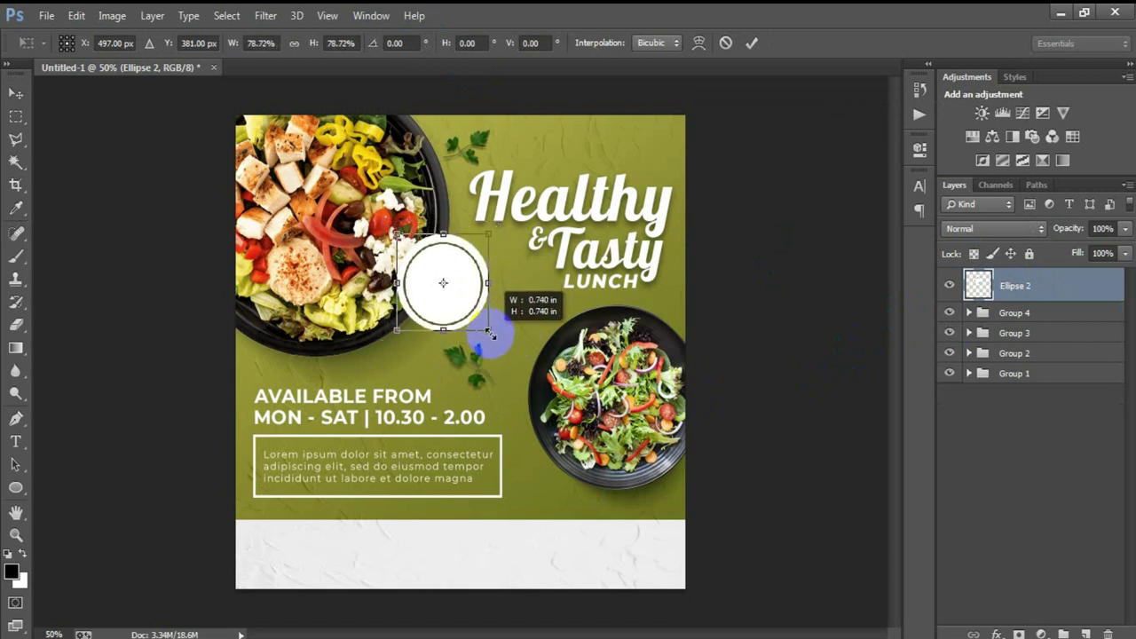
left_click_drag(493, 338, 491, 335)
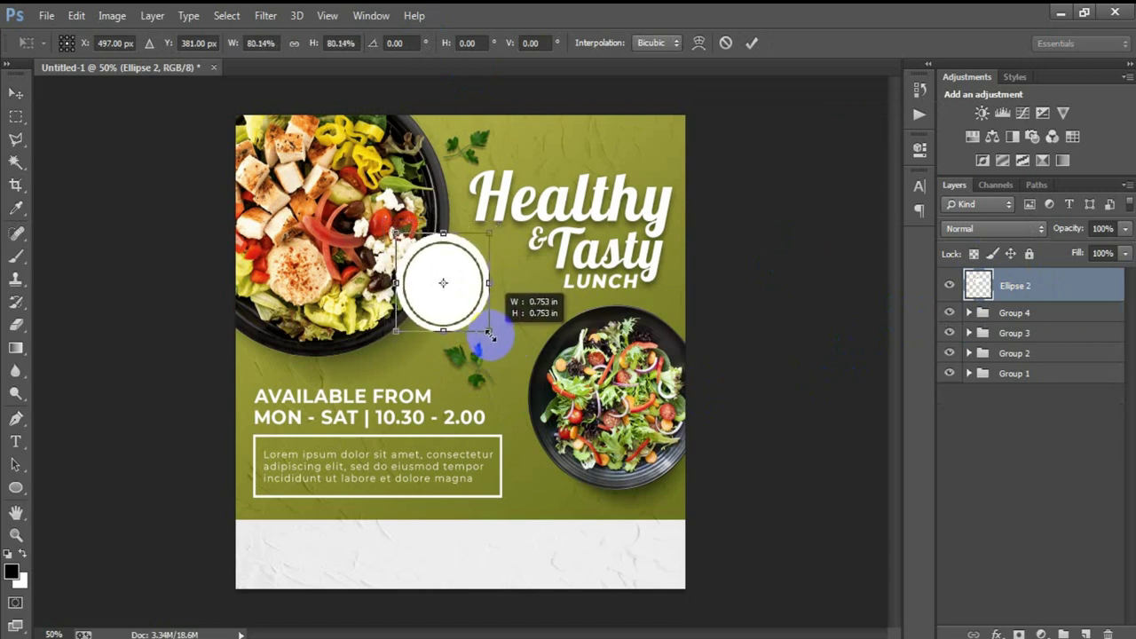
left_click(751, 43)
key("Right")
key("Right")
key("Right")
key("Right")
key("Right")
key("Right")
key("Down")
key("Down")
key("Right")
key("Right")
key("Right")
key("Down")
key("Right")
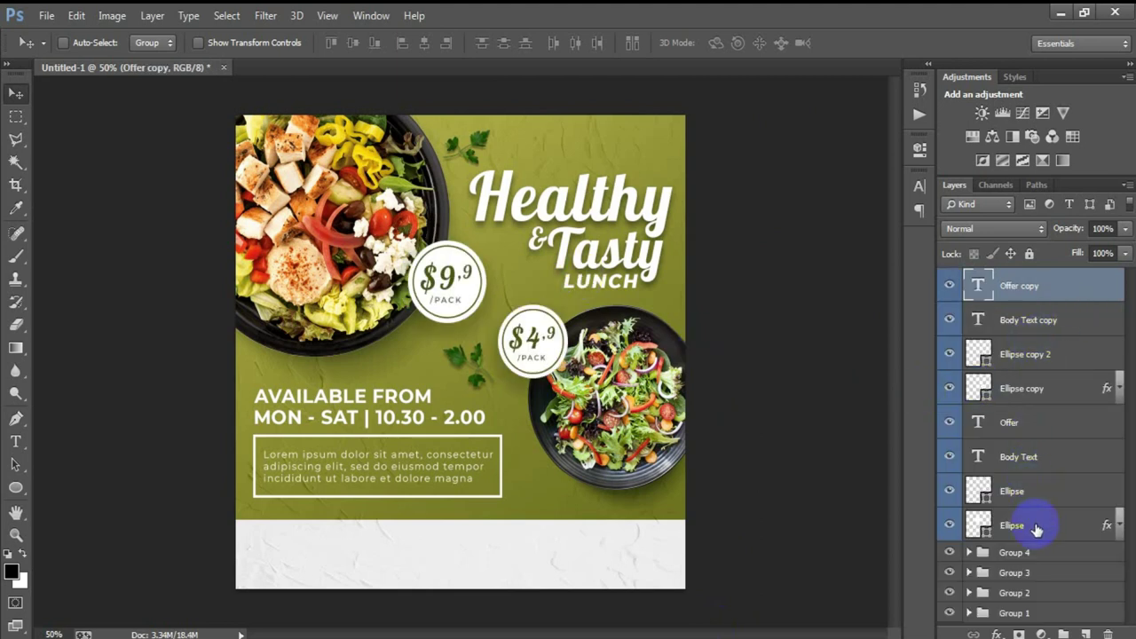
Step: Select all the price badge layers, checking each by toggling visibility, and group them as Group 5
left_click(975, 526, "shift")
left_click(949, 525)
left_click(948, 525)
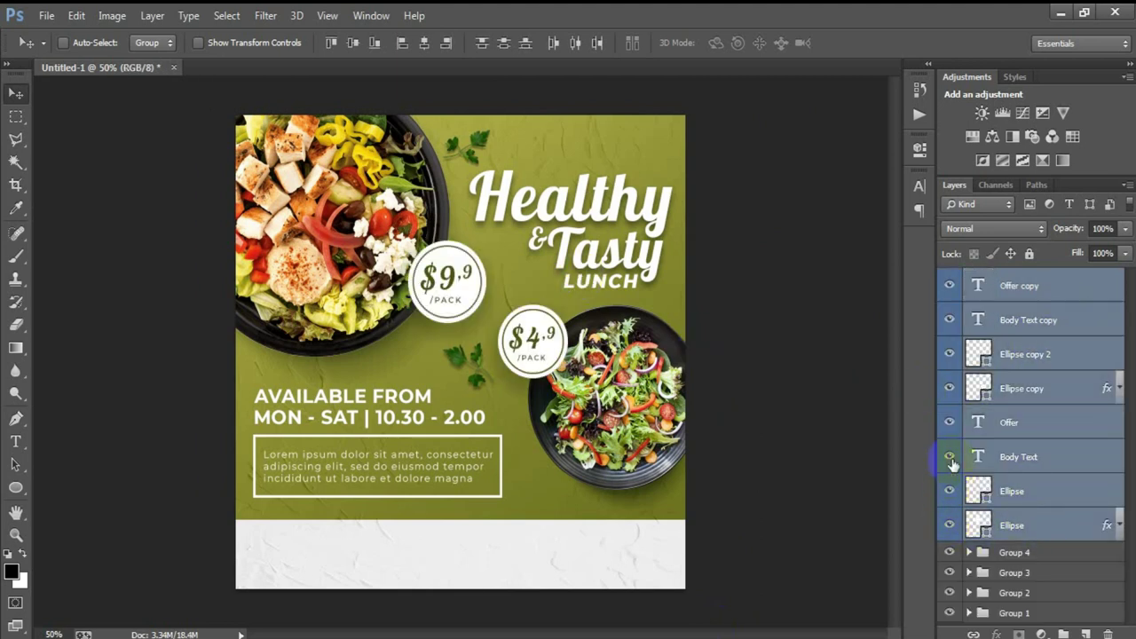
left_click(949, 422)
left_click(949, 388)
left_click(948, 388)
left_click(949, 320)
left_click(948, 320)
key("ctrl+g")
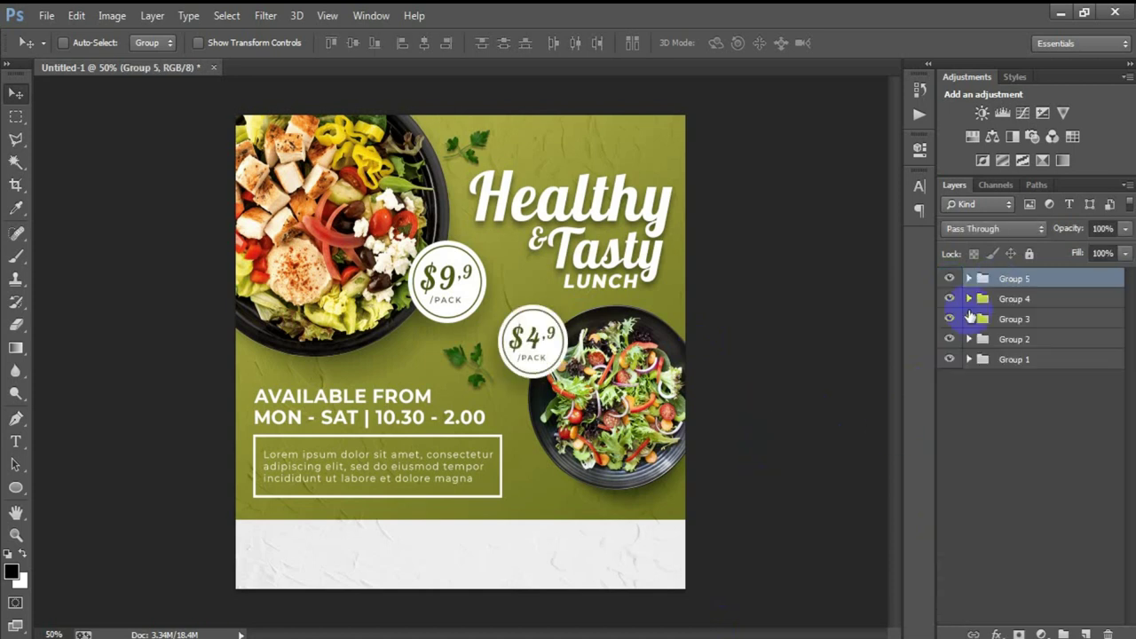
Step: Expand Group 4 and select the MON - SAT and AVAILABLE FROM text layers
left_click(1005, 300)
left_click(949, 299)
left_click(949, 299)
left_click(968, 299)
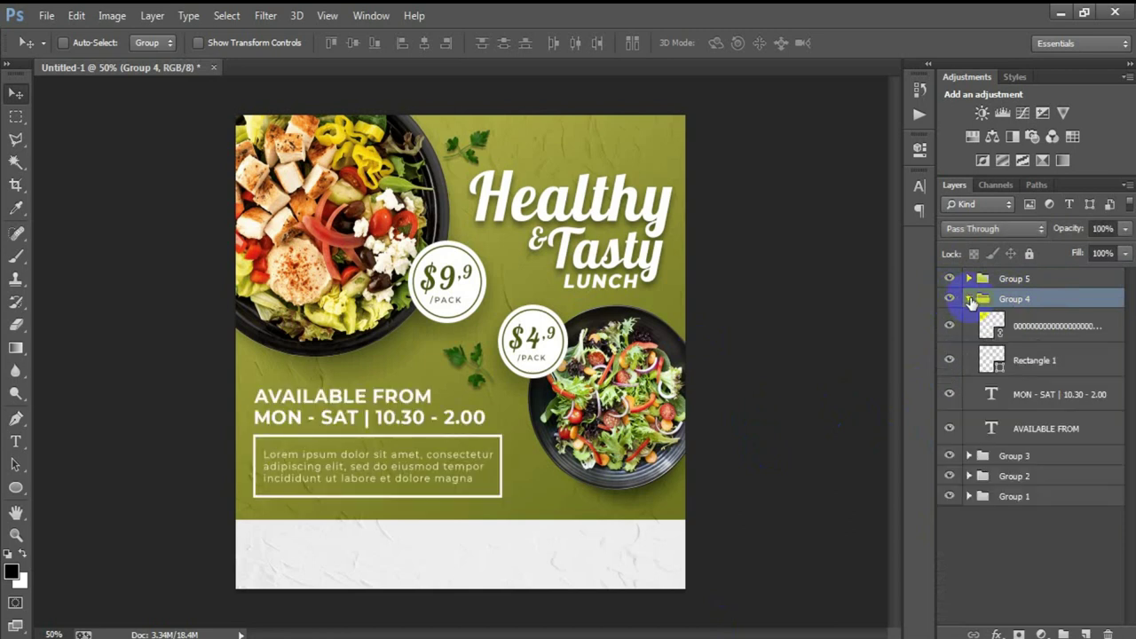
left_click(1060, 402)
left_click(1053, 431, "shift")
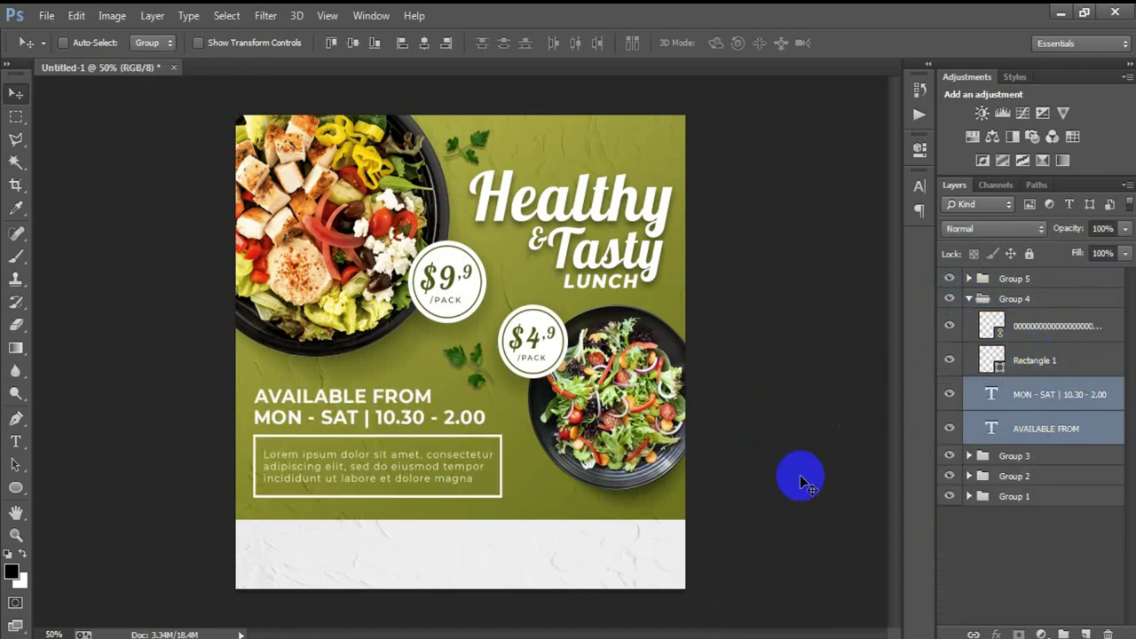
Step: Scale the two availability text lines to 95.66% and nudge them slightly left
key("ctrl+t")
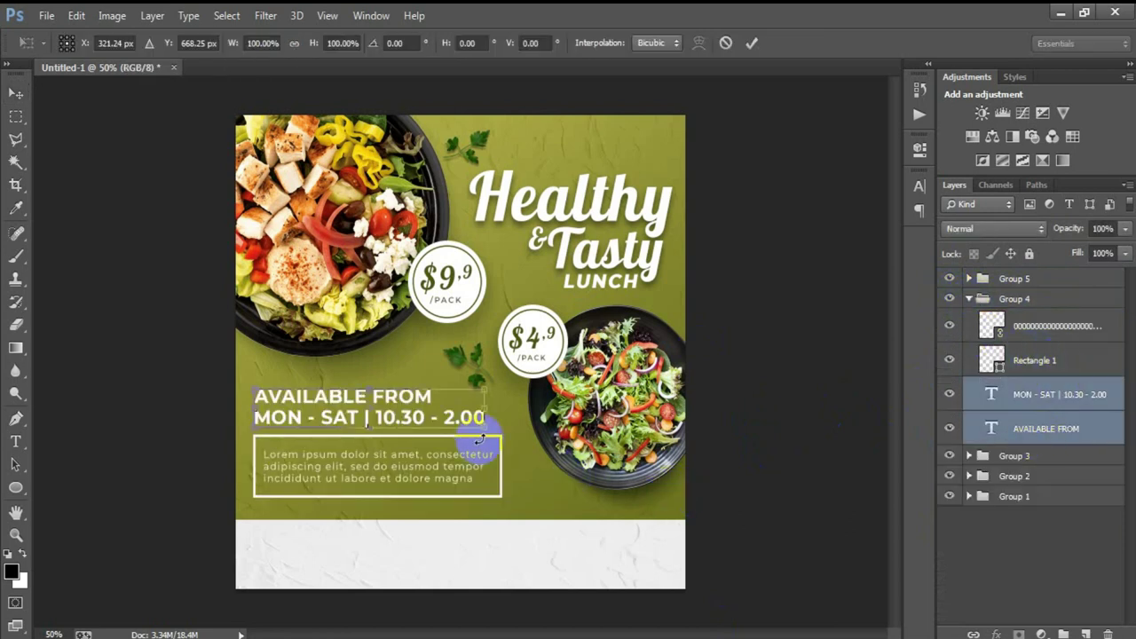
left_click_drag(484, 424, 482, 429)
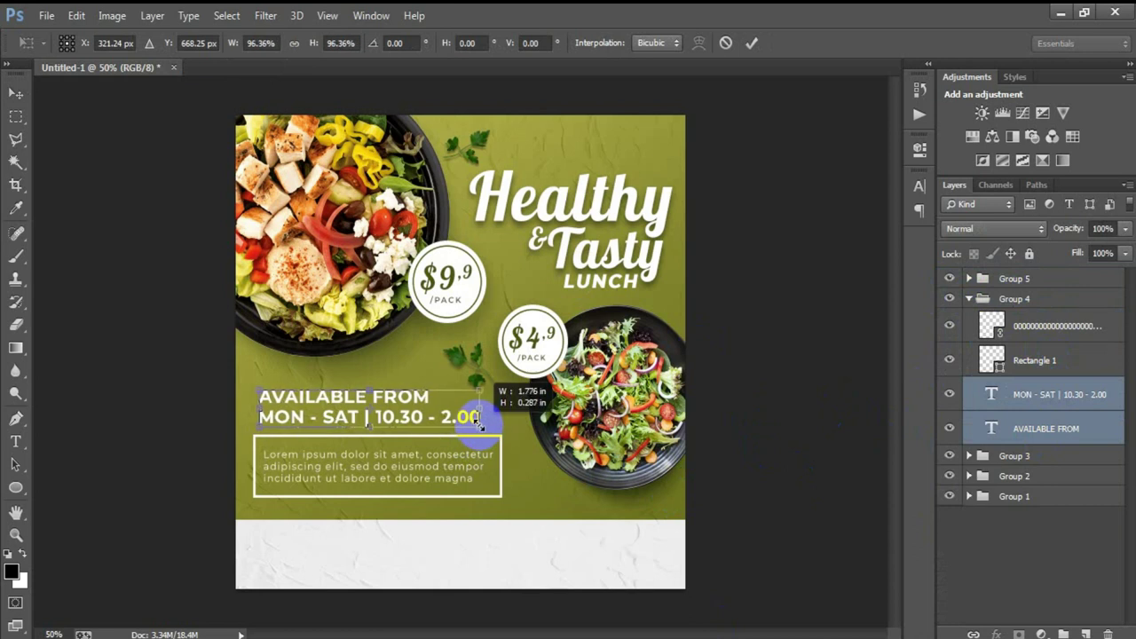
left_click(751, 42)
key("Left")
key("Left")
key("Left")
key("Left")
key("Left")
key("Left")
key("Down")
key("Down")
key("Left")
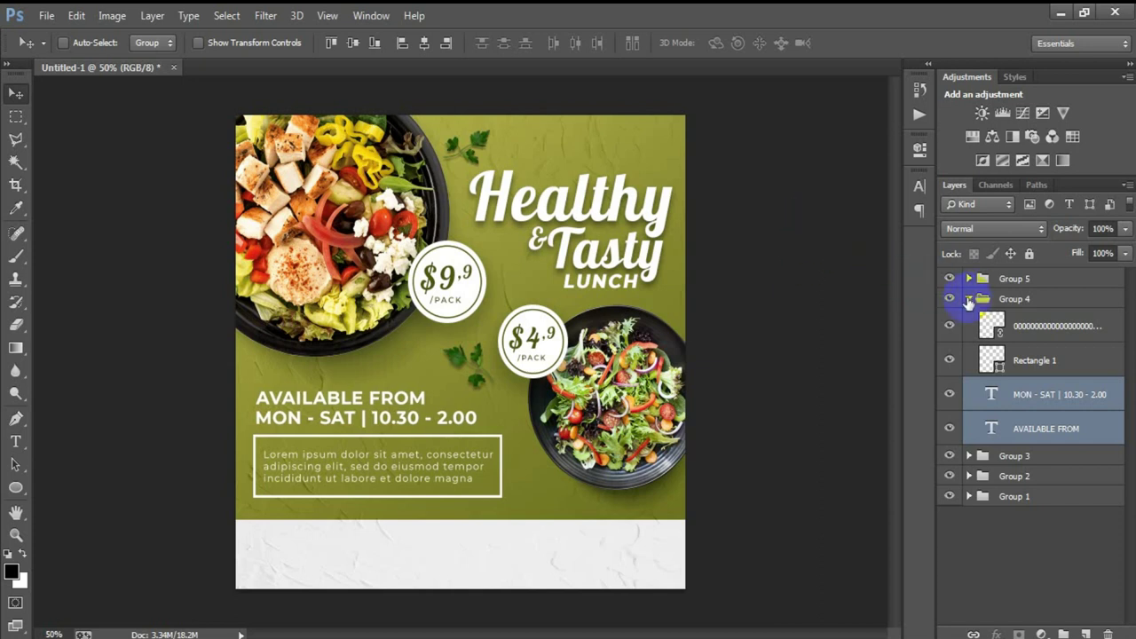
Step: Place the social icons image as a linked file, scaled to about 18% on the footer's left
left_click(970, 299)
left_click(1045, 278)
left_click(46, 16)
left_click(111, 282)
left_click(374, 277)
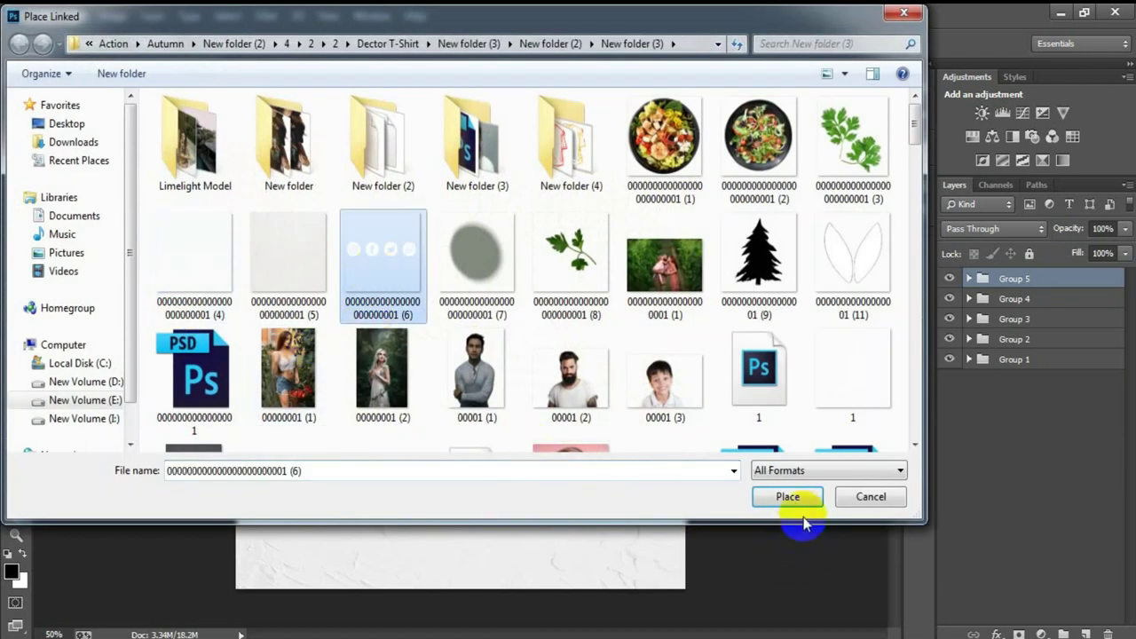
left_click(789, 495)
left_click_drag(680, 593, 523, 412)
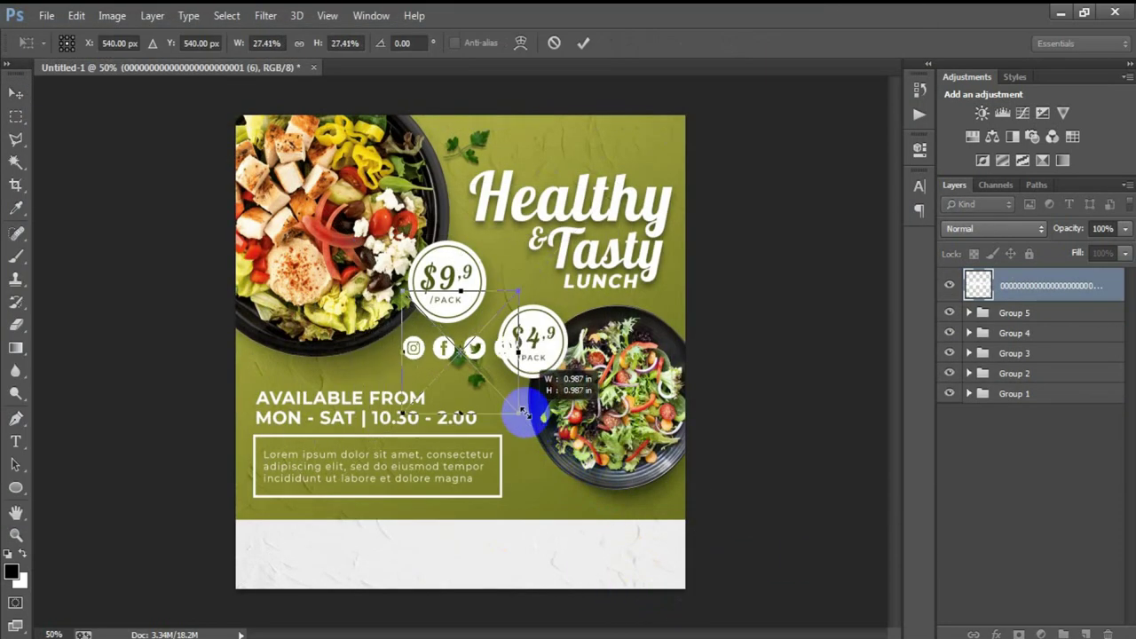
mouse_move(524, 411)
left_mouse_down()
mouse_move(476, 370)
mouse_move(359, 550)
mouse_move(316, 554)
left_mouse_up()
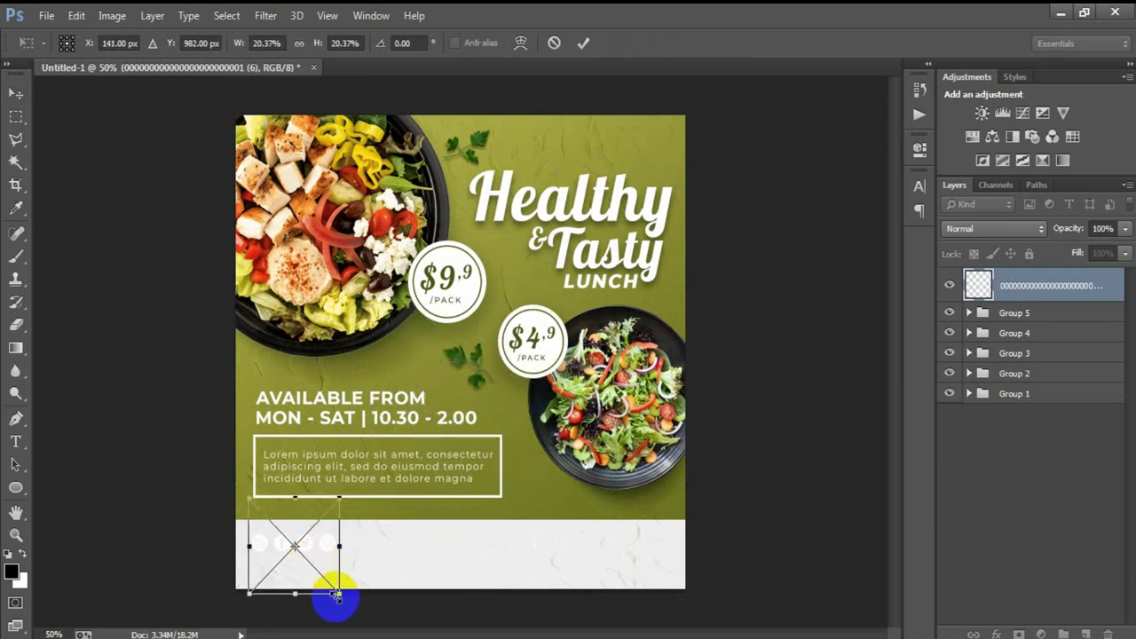
left_click_drag(339, 592, 333, 586)
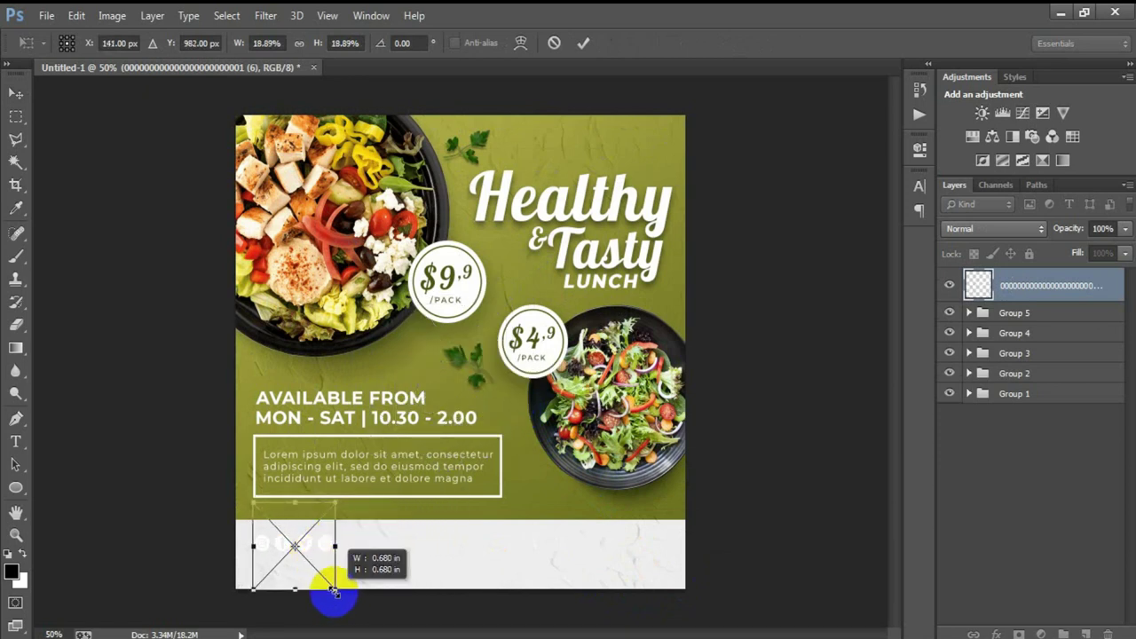
left_click(583, 42)
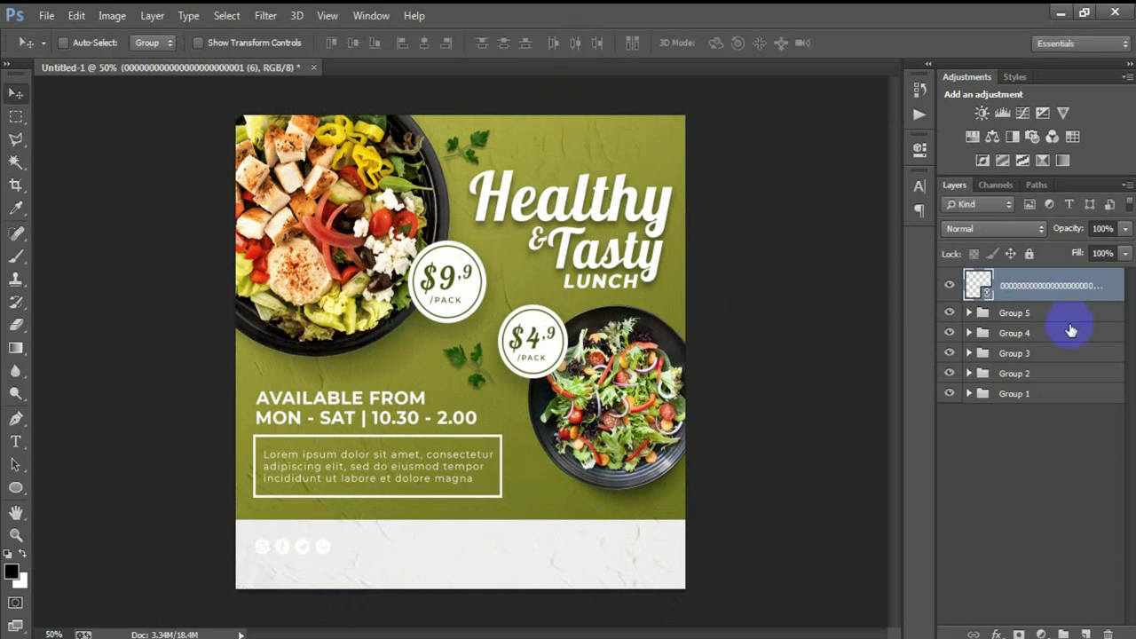
Step: Tint the social icons with a #52561A olive Color Overlay layer style
double_click(1121, 289)
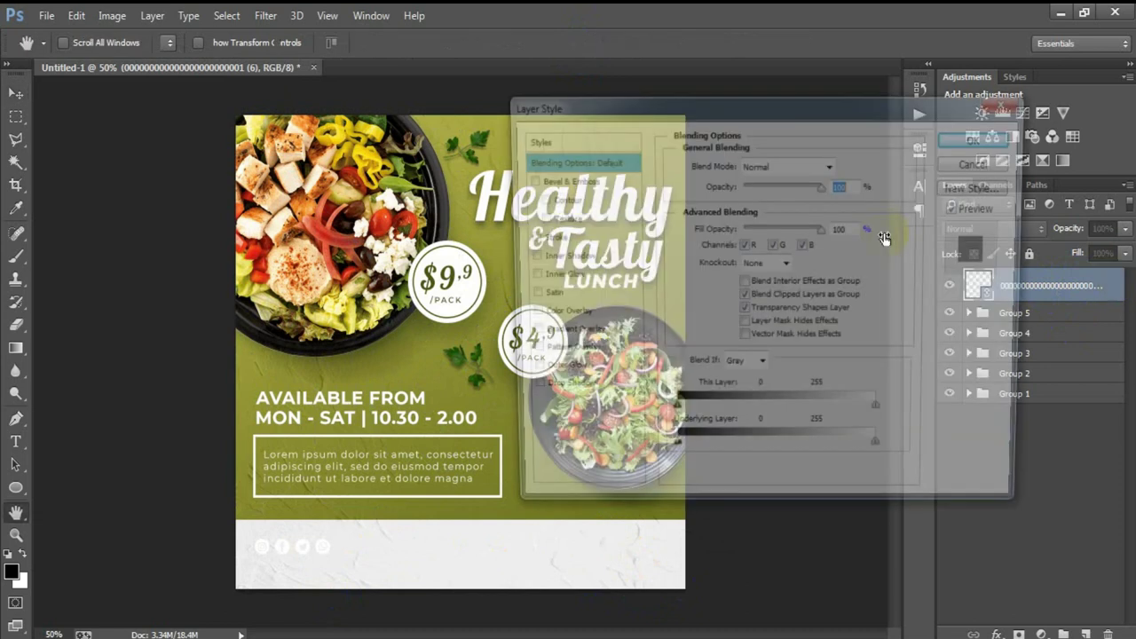
left_click(550, 314)
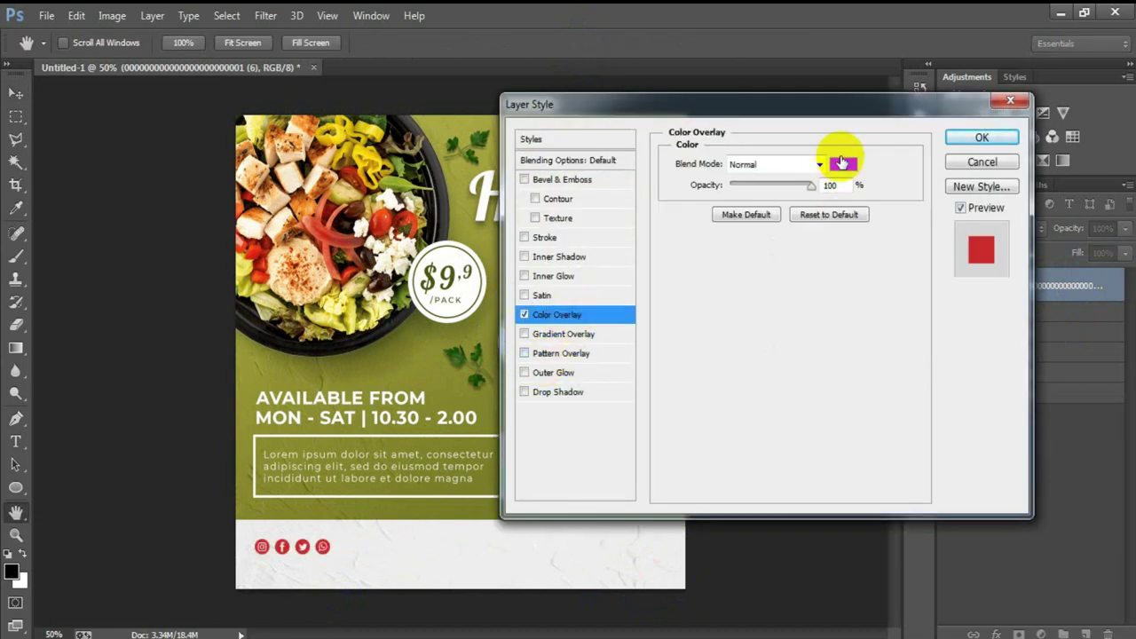
left_click(843, 164)
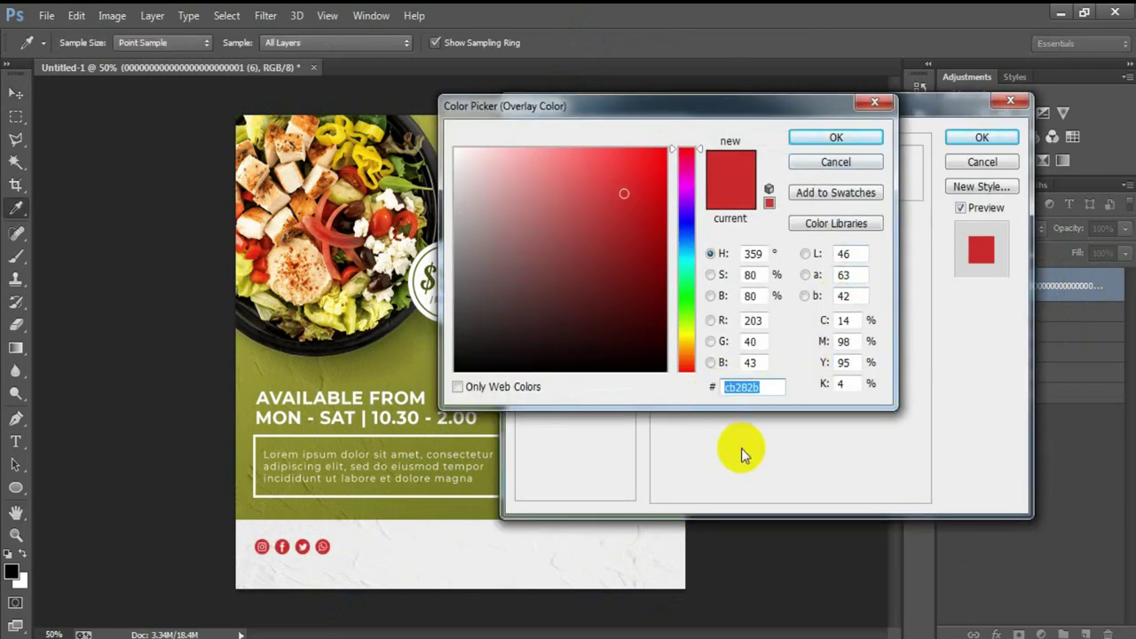
type("52")
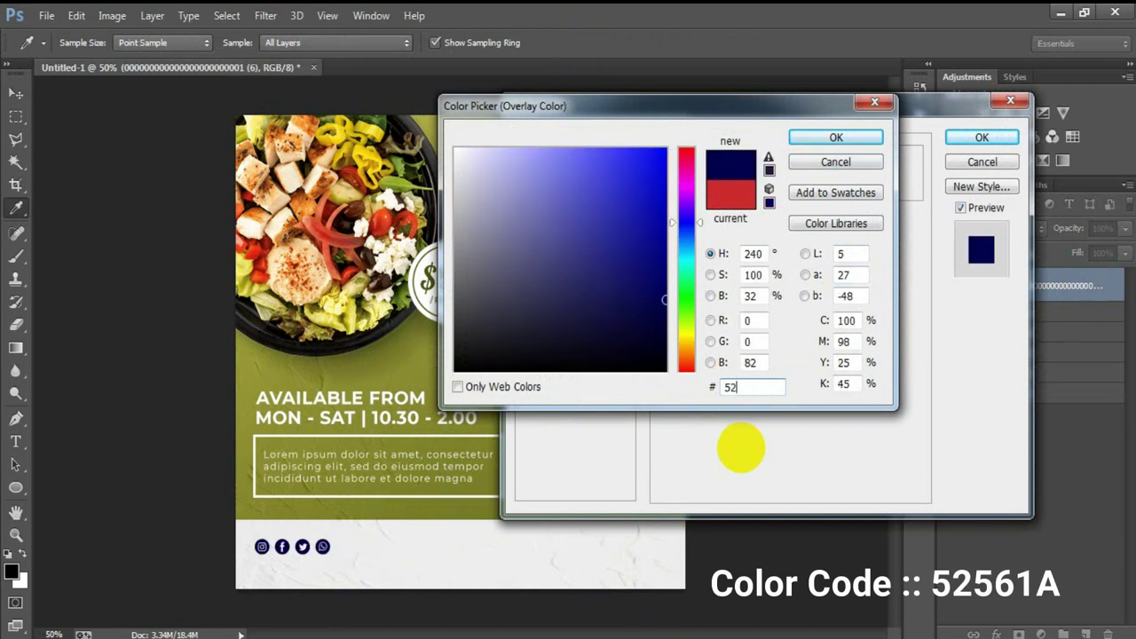
type("561A")
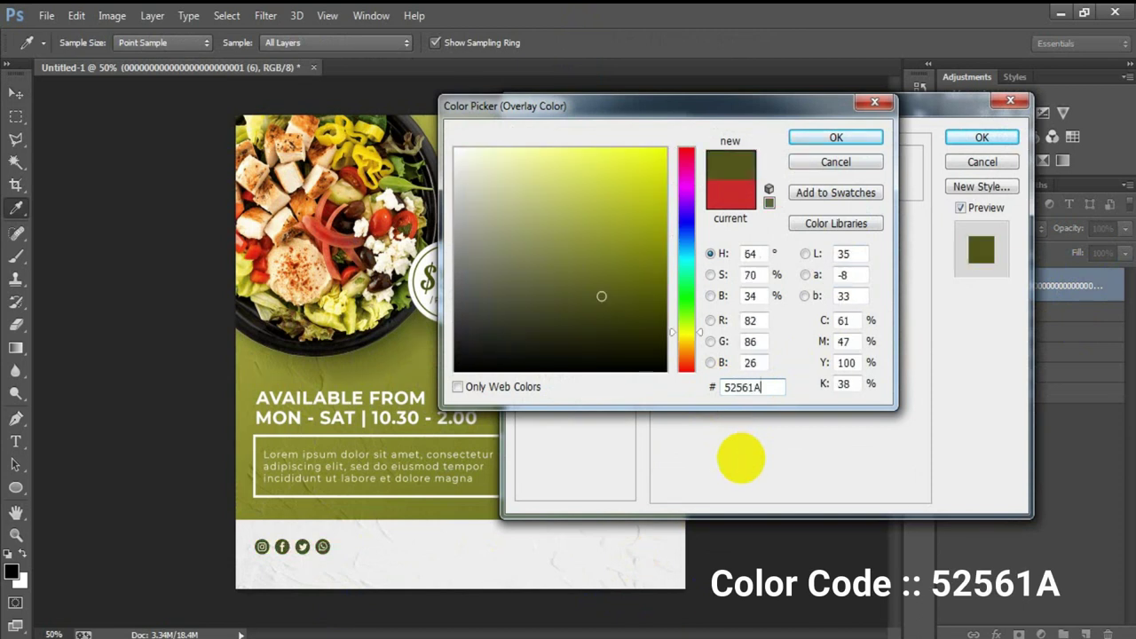
key("Return")
left_click(967, 144)
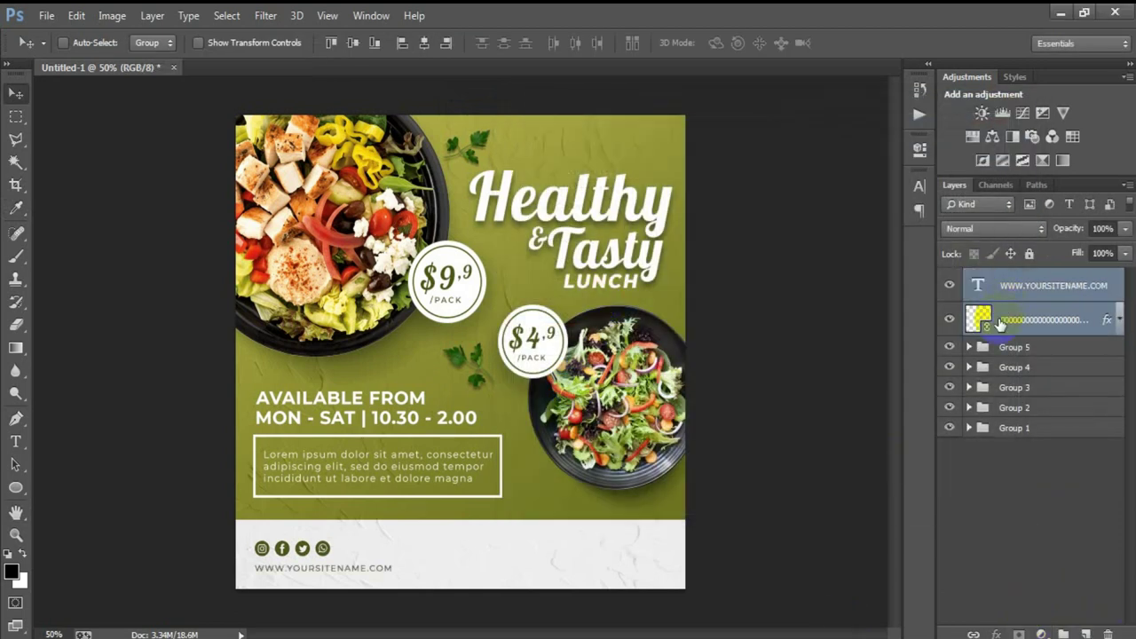
key("ctrl+g")
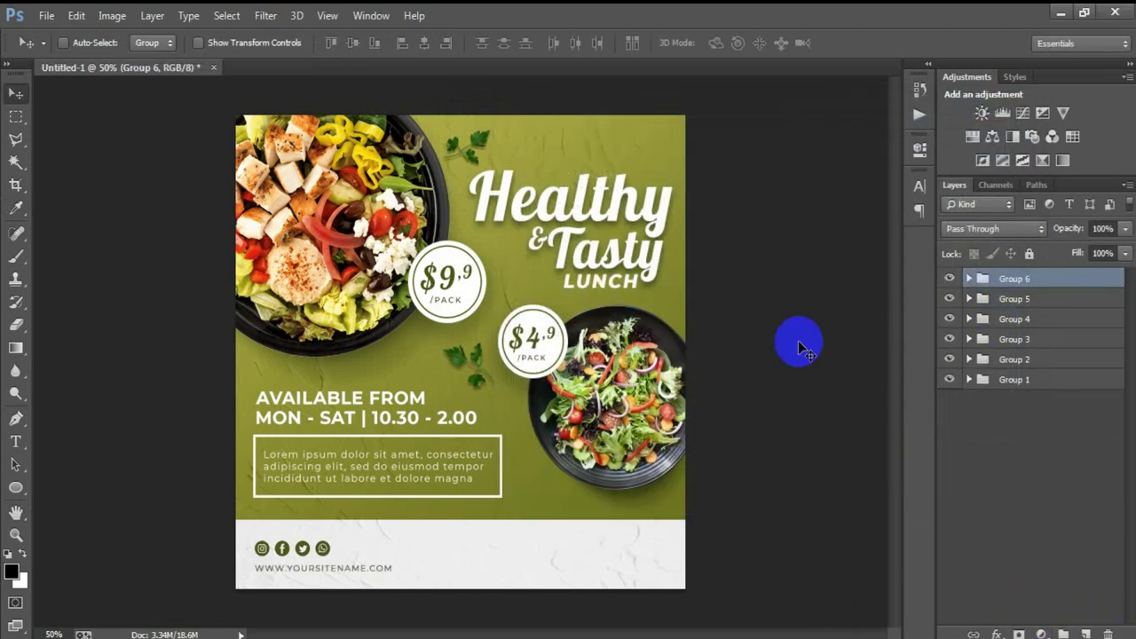
key("ctrl+plus")
scroll(665, 355, "up", 2)
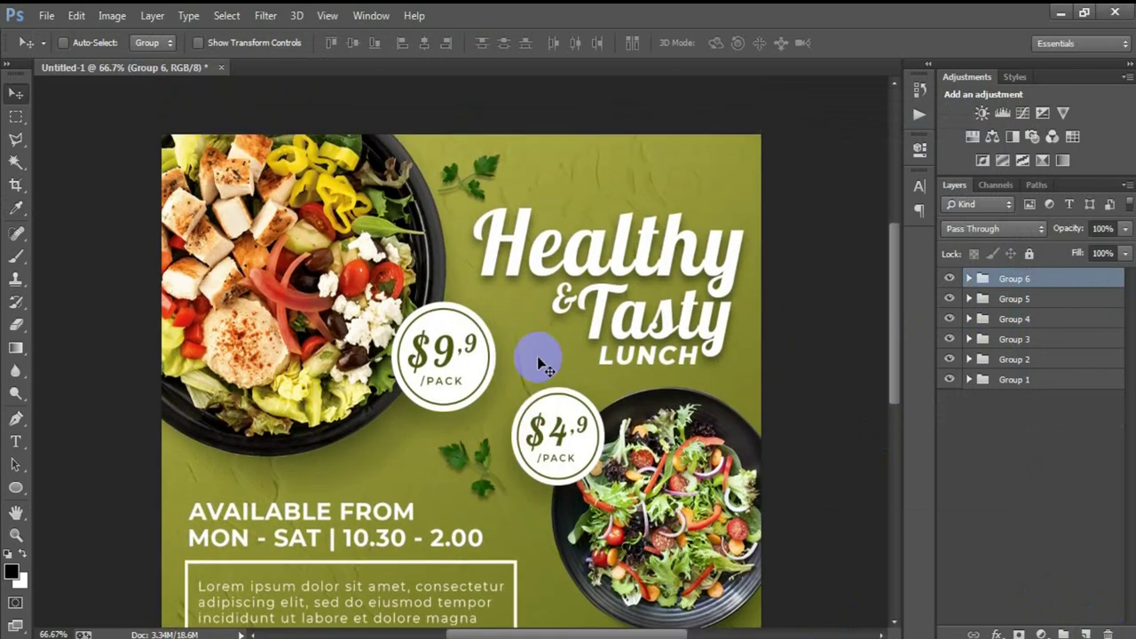
scroll(541, 373, "down", 2)
scroll(543, 368, "down", 2)
scroll(539, 390, "down", 3)
scroll(528, 426, "down", 2)
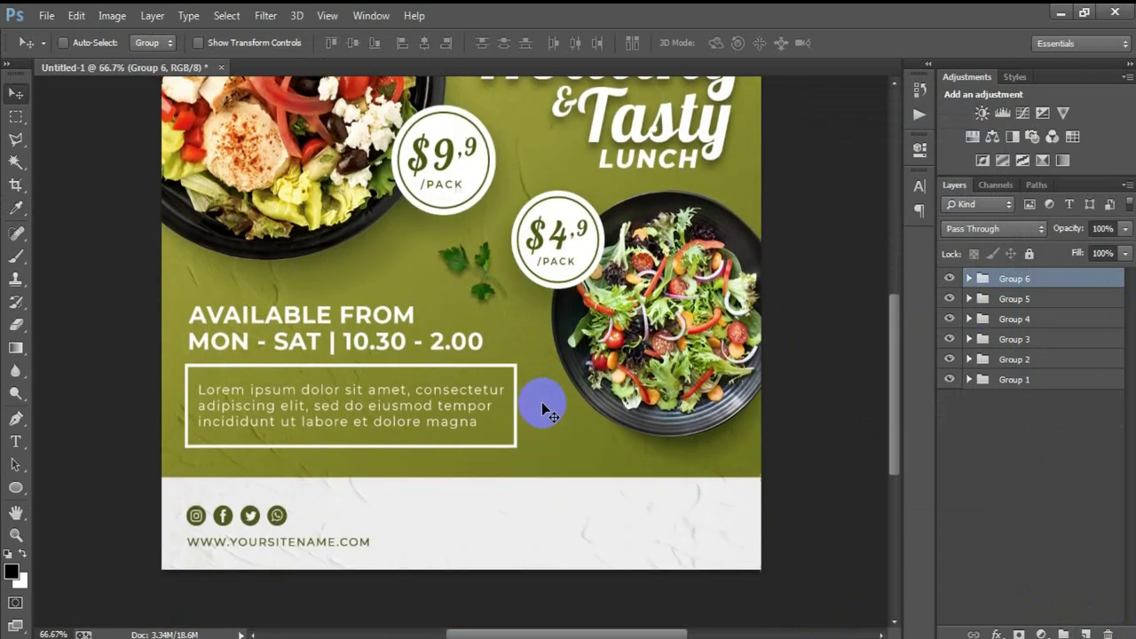
key("ctrl+minus")
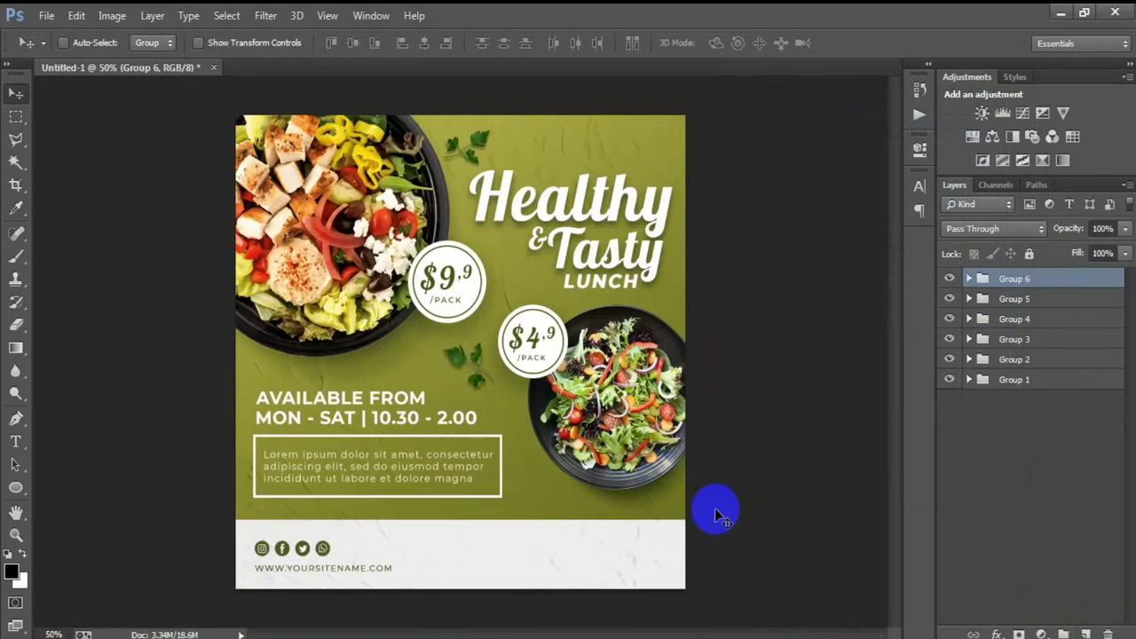